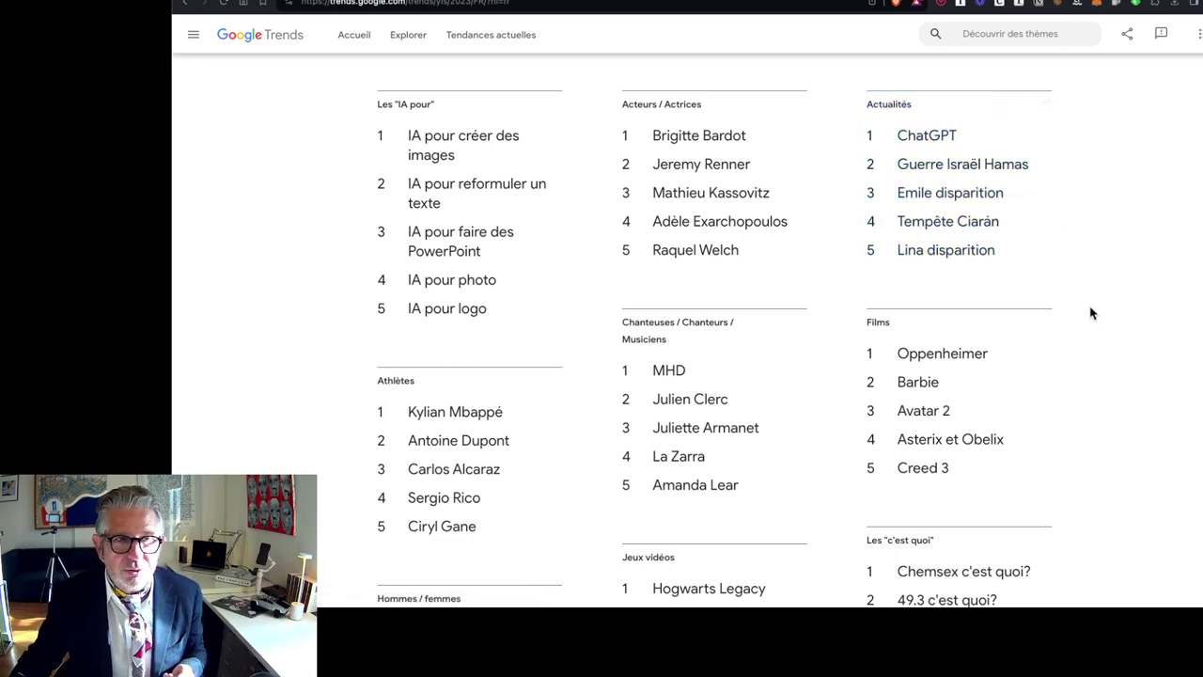
Step: Review the 2023 trending search lists for France, from the AI topics through to the questions and TV series
scroll(1088, 347, "down", 2)
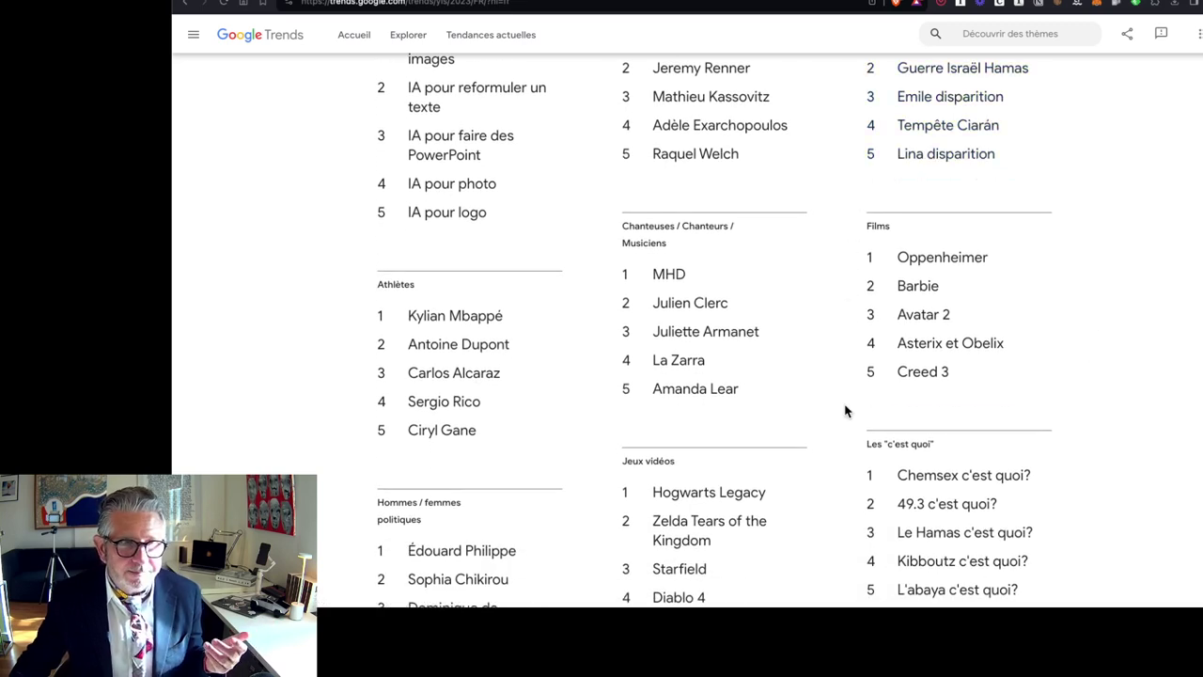
scroll(846, 409, "down", 2)
scroll(846, 409, "down", 2)
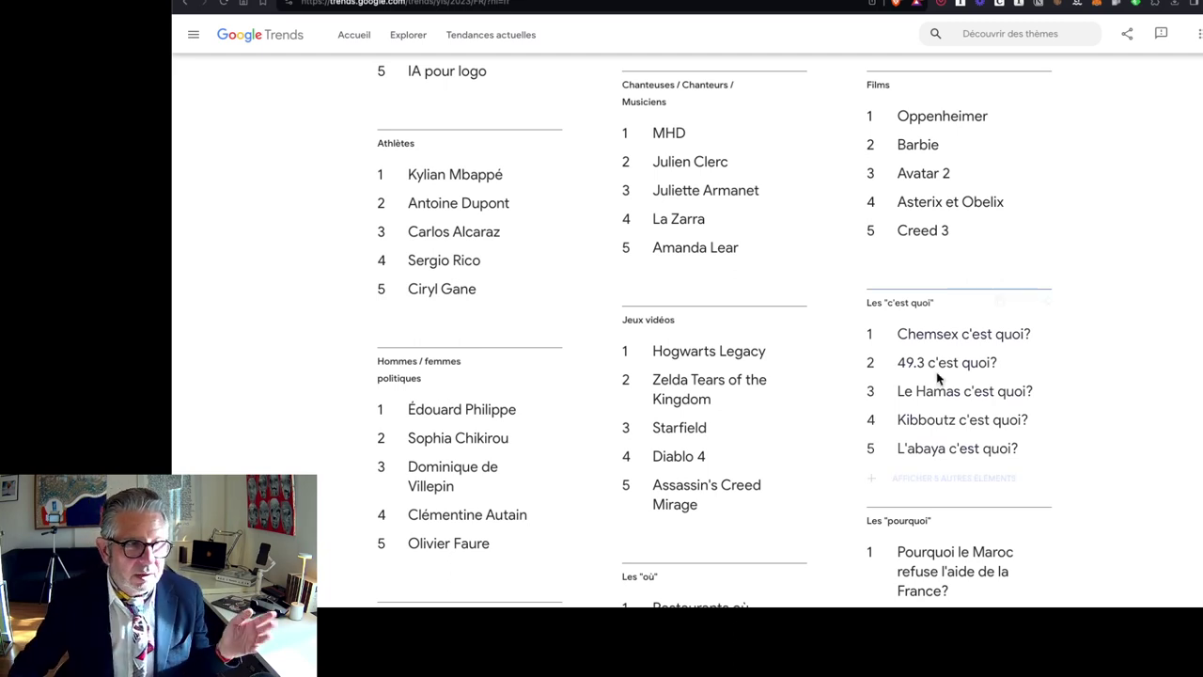
scroll(523, 435, "down", 1)
scroll(524, 435, "down", 1)
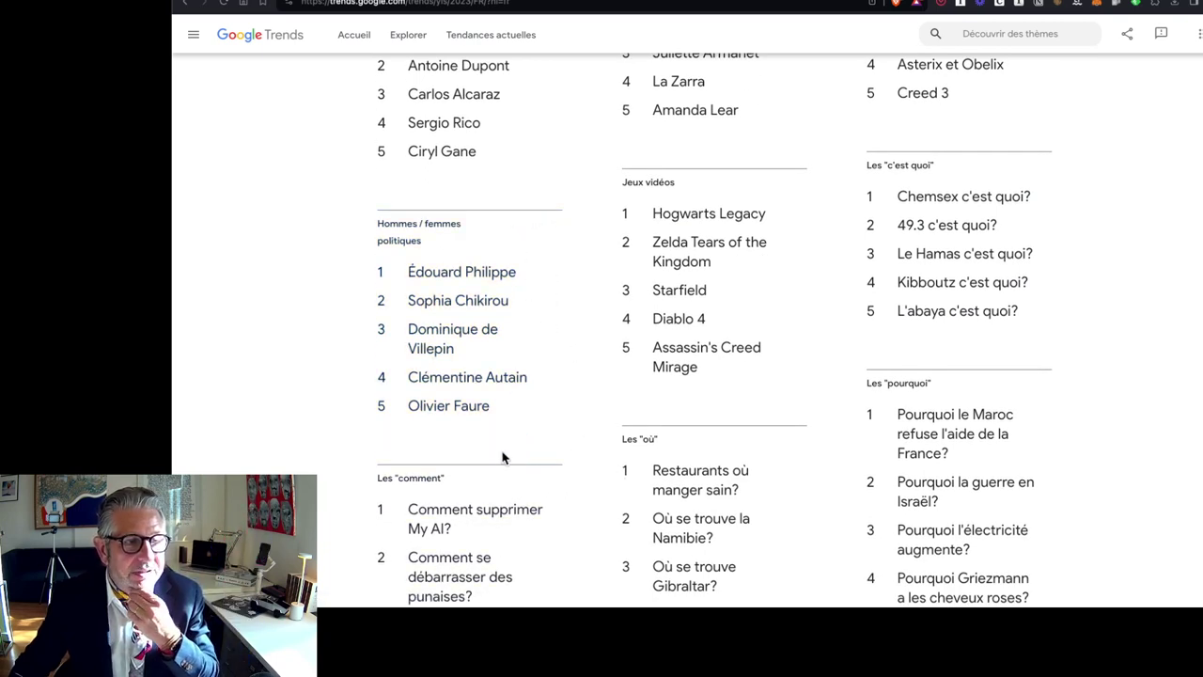
scroll(682, 456, "down", 2)
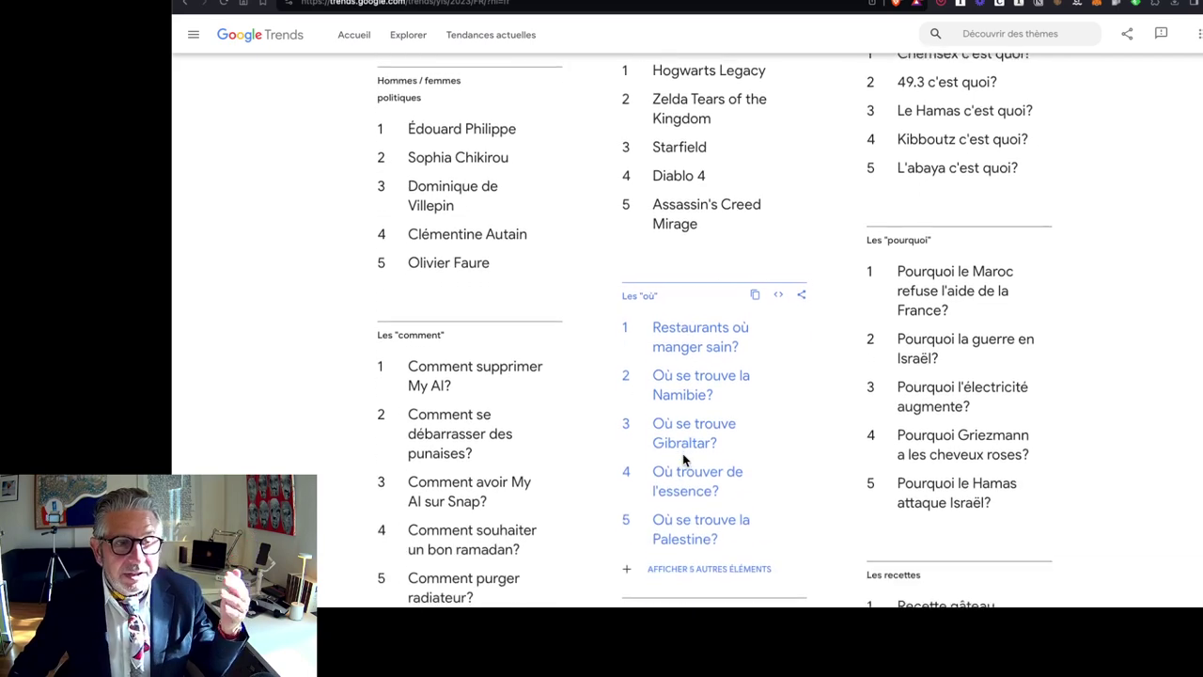
scroll(682, 456, "down", 1)
scroll(683, 458, "down", 1)
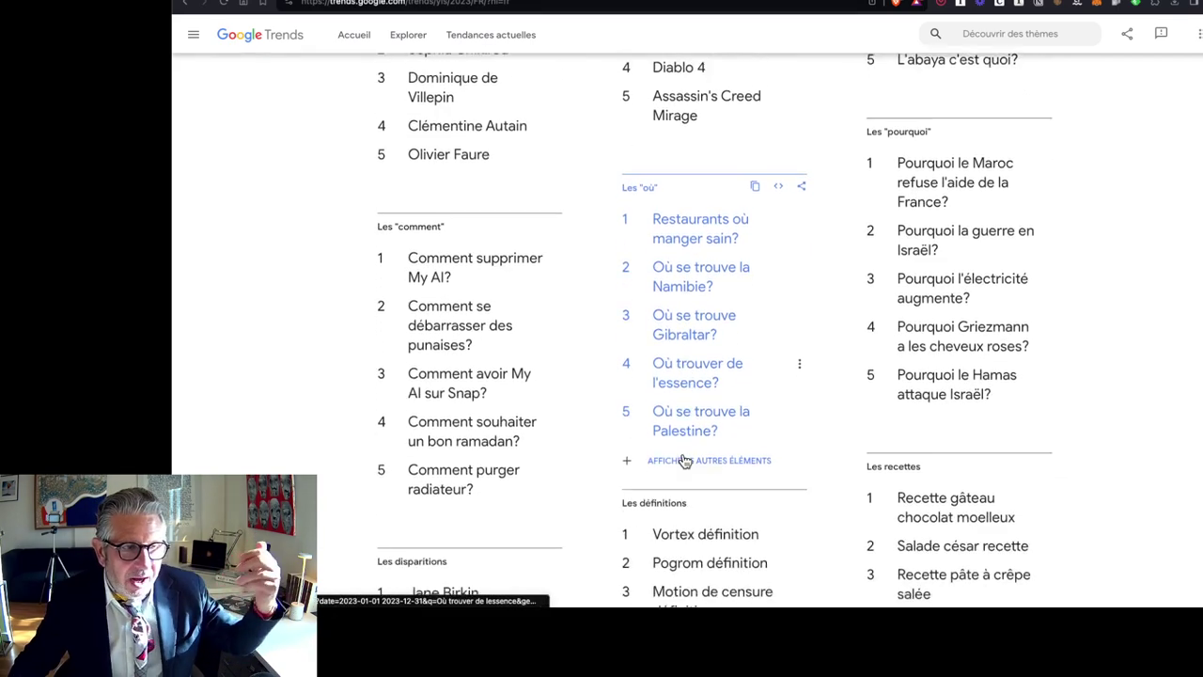
scroll(683, 461, "down", 2)
scroll(684, 461, "up", 4)
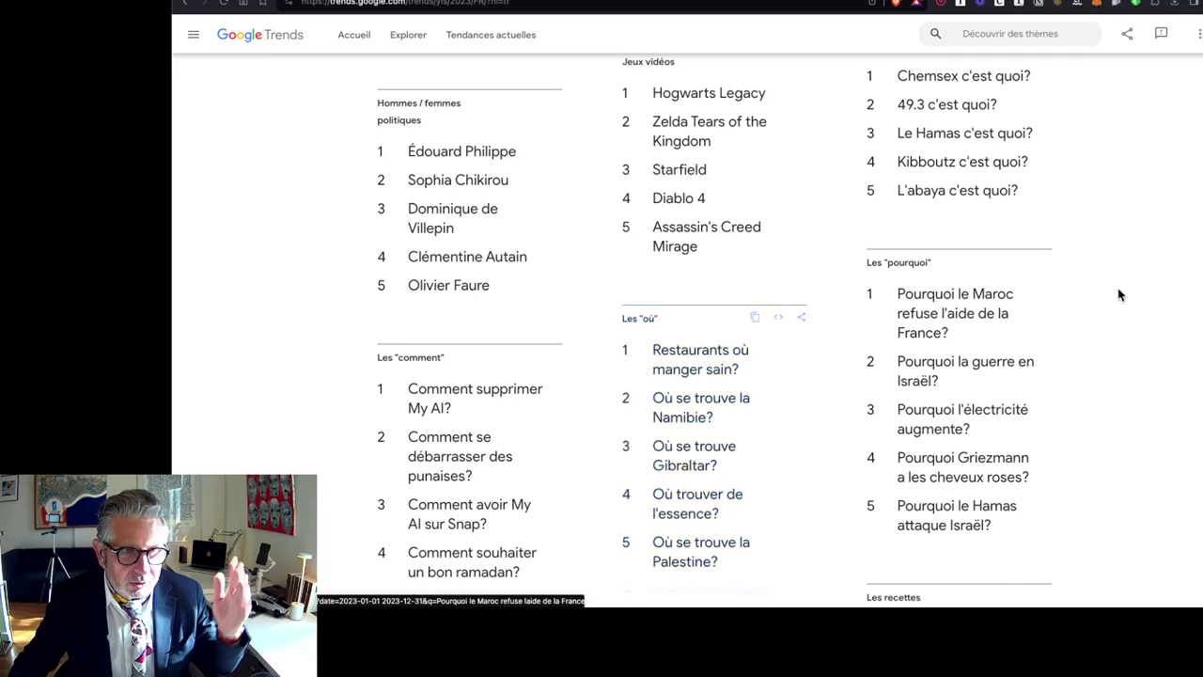
scroll(1158, 390, "down", 1)
scroll(1158, 390, "down", 5)
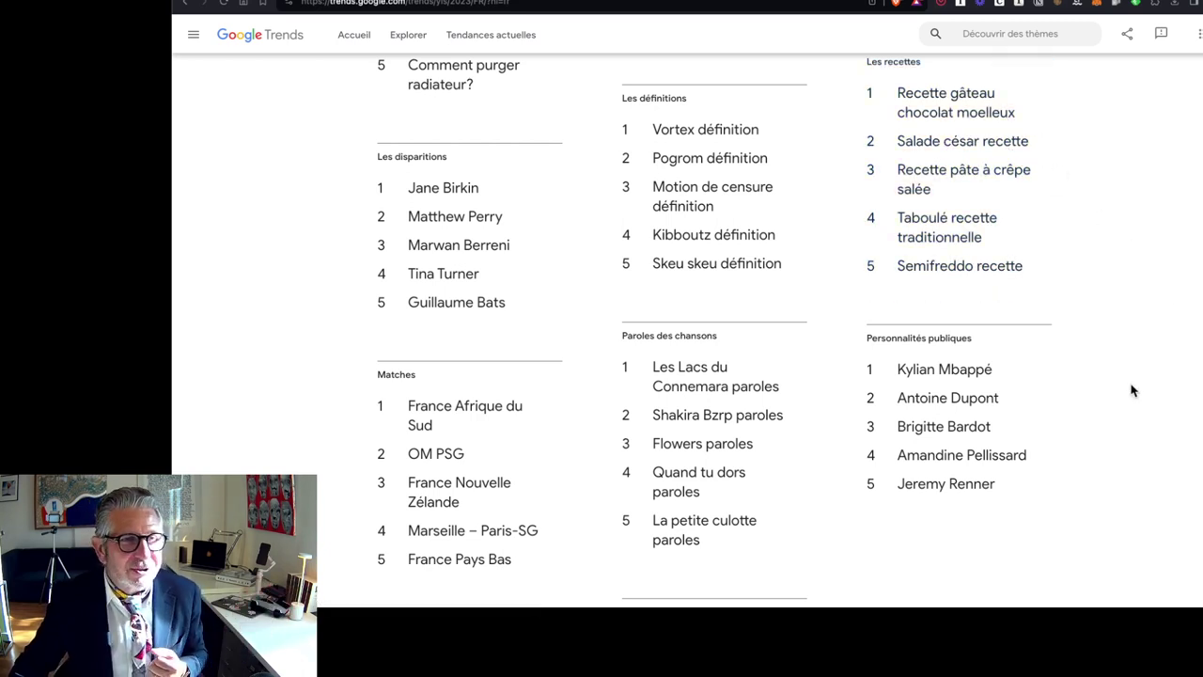
scroll(1132, 390, "down", 5)
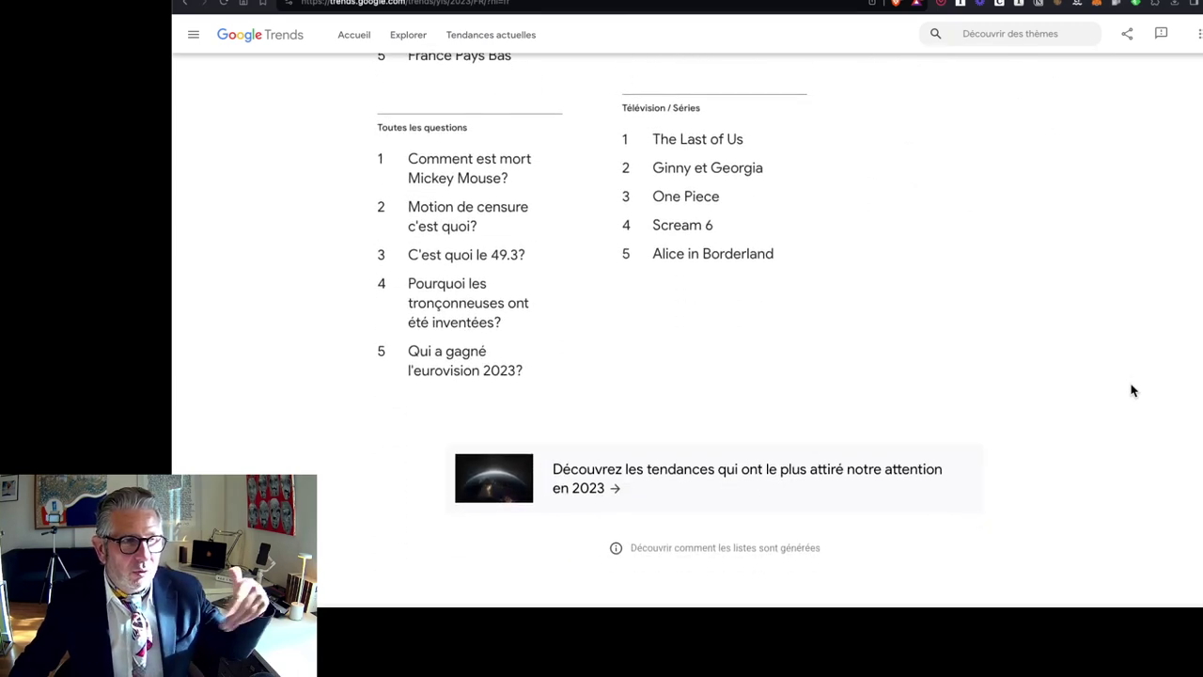
scroll(1133, 390, "up", 15)
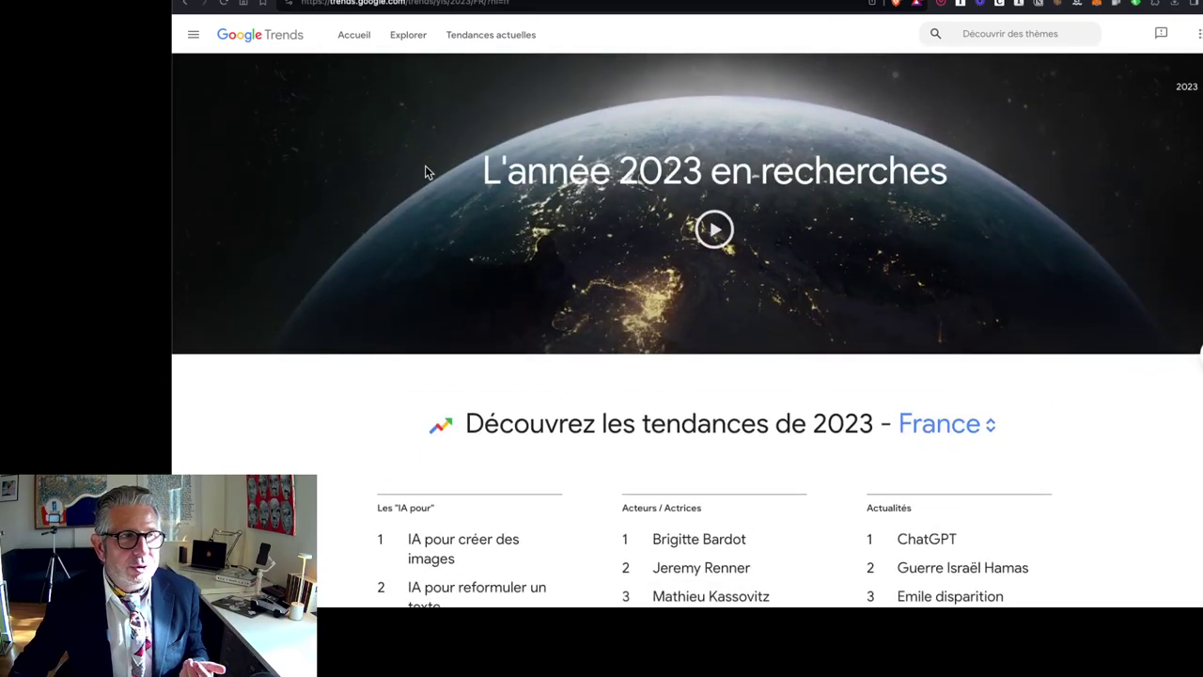
Step: Go to the Trends home page and explore "avionneur" as a search term
left_click(353, 38)
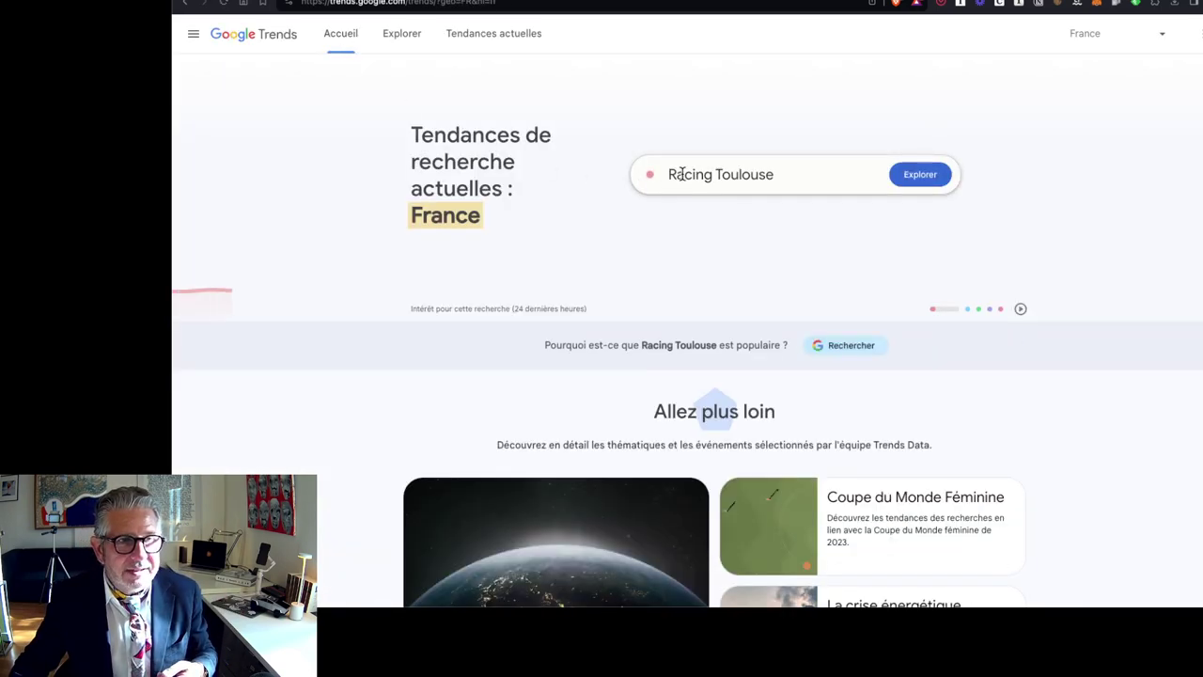
left_click(681, 175)
type("a")
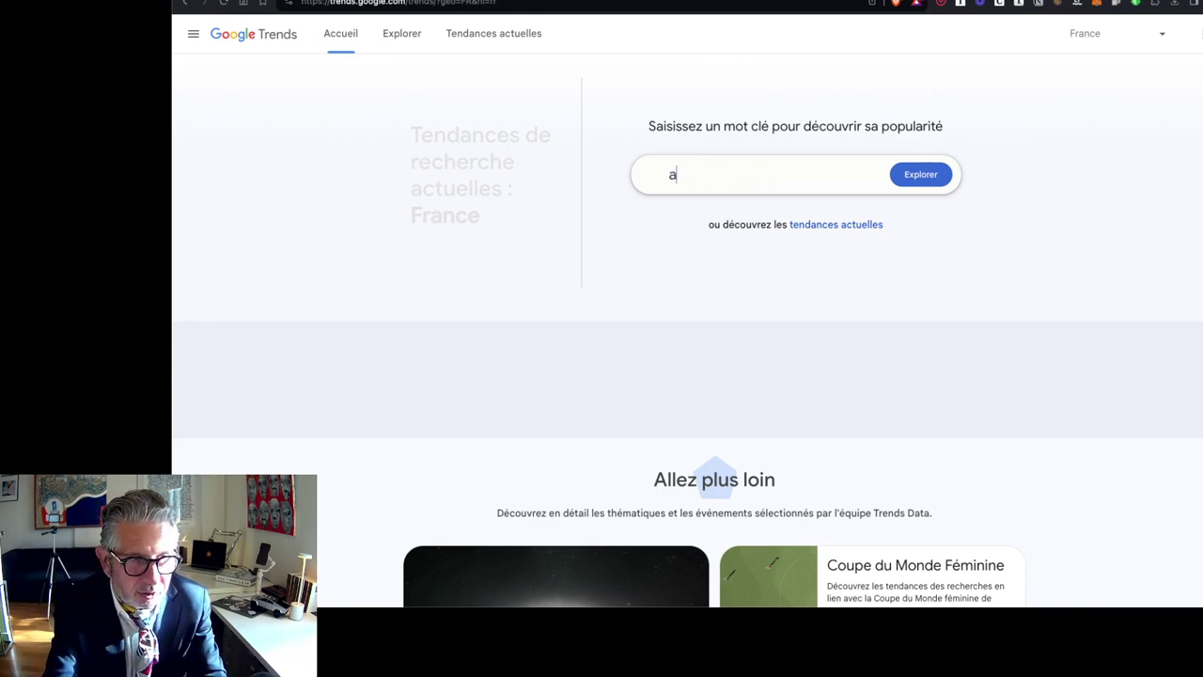
type("vionneur")
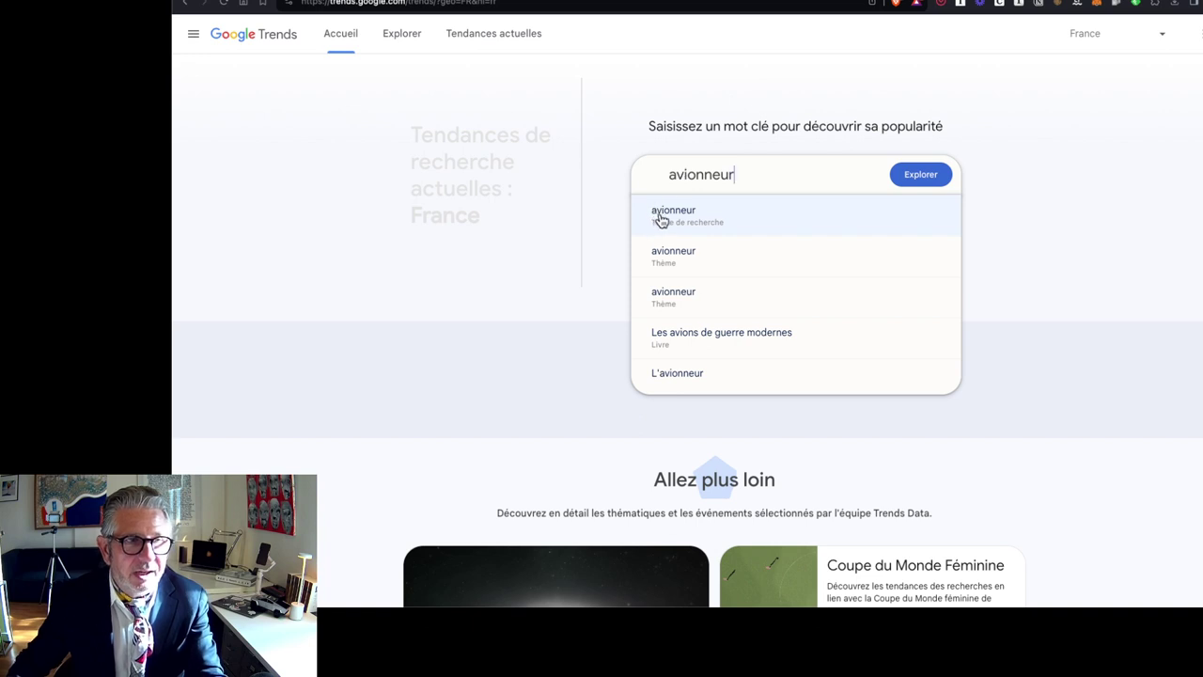
left_click(660, 219)
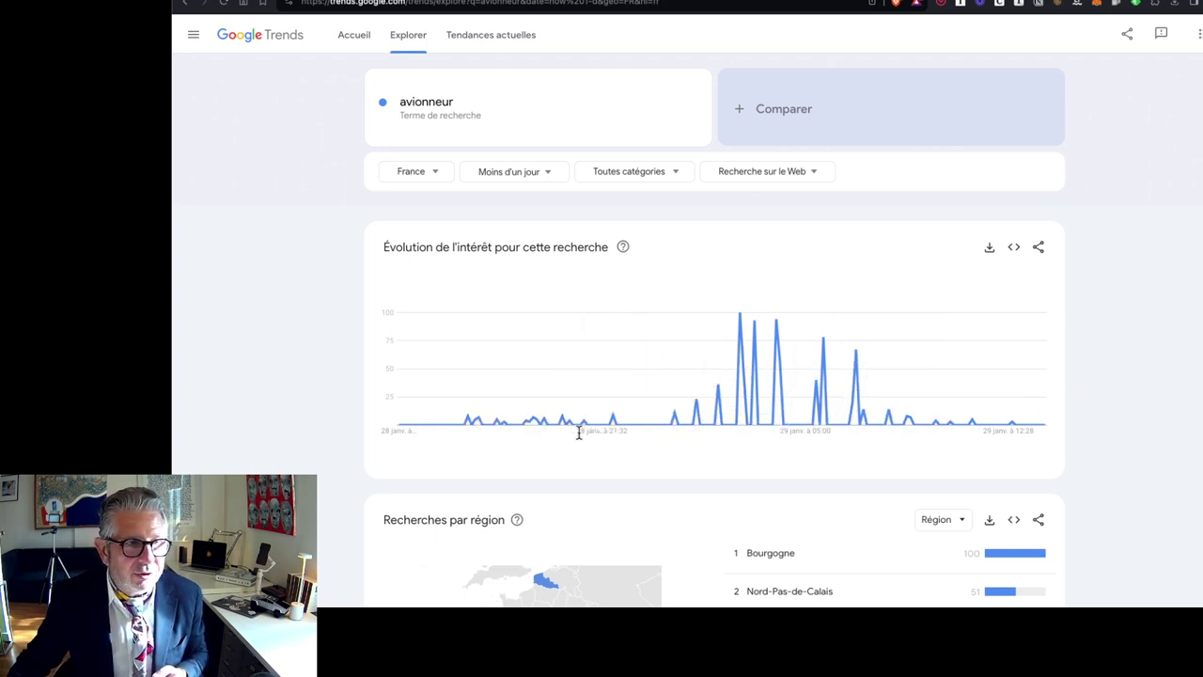
Step: Set the period to the last 12 months and review the term's interest over time, regions and related queries
left_click(541, 180)
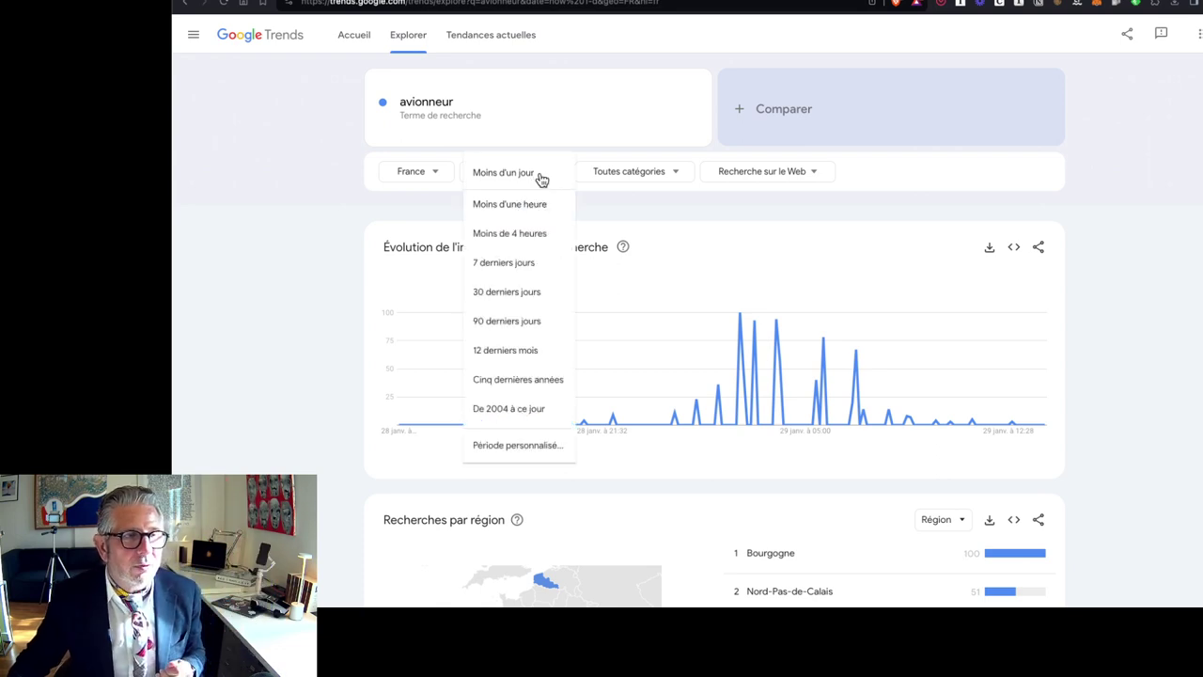
left_click(529, 349)
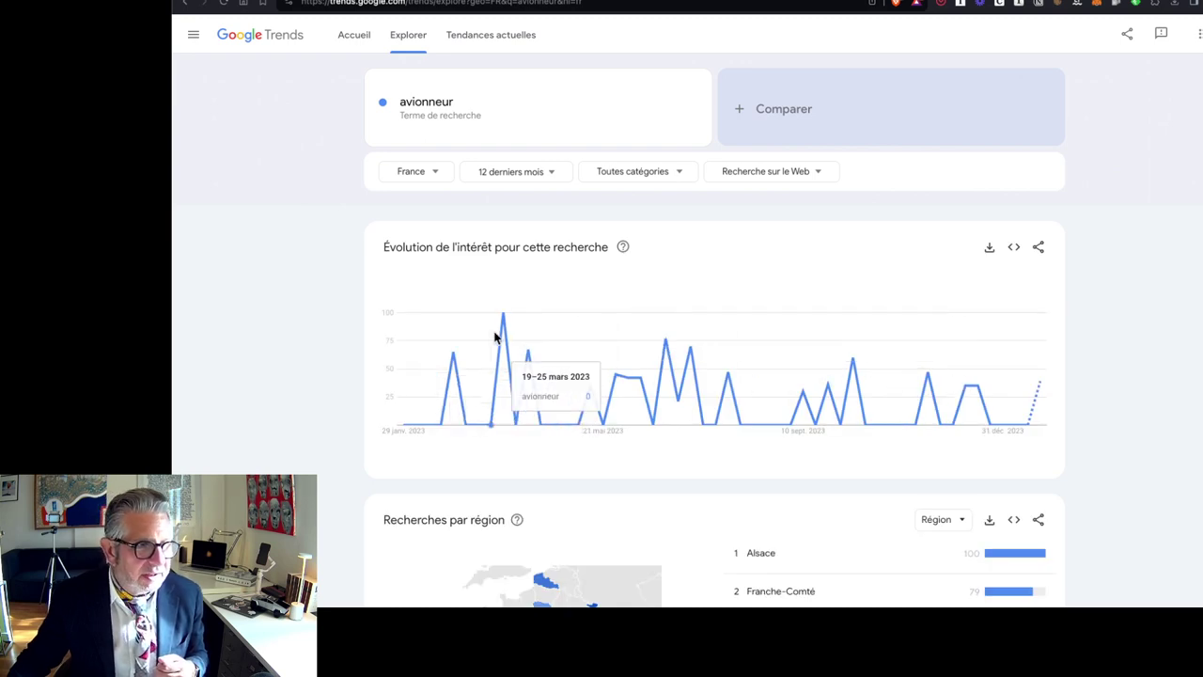
mouse_move(502, 323)
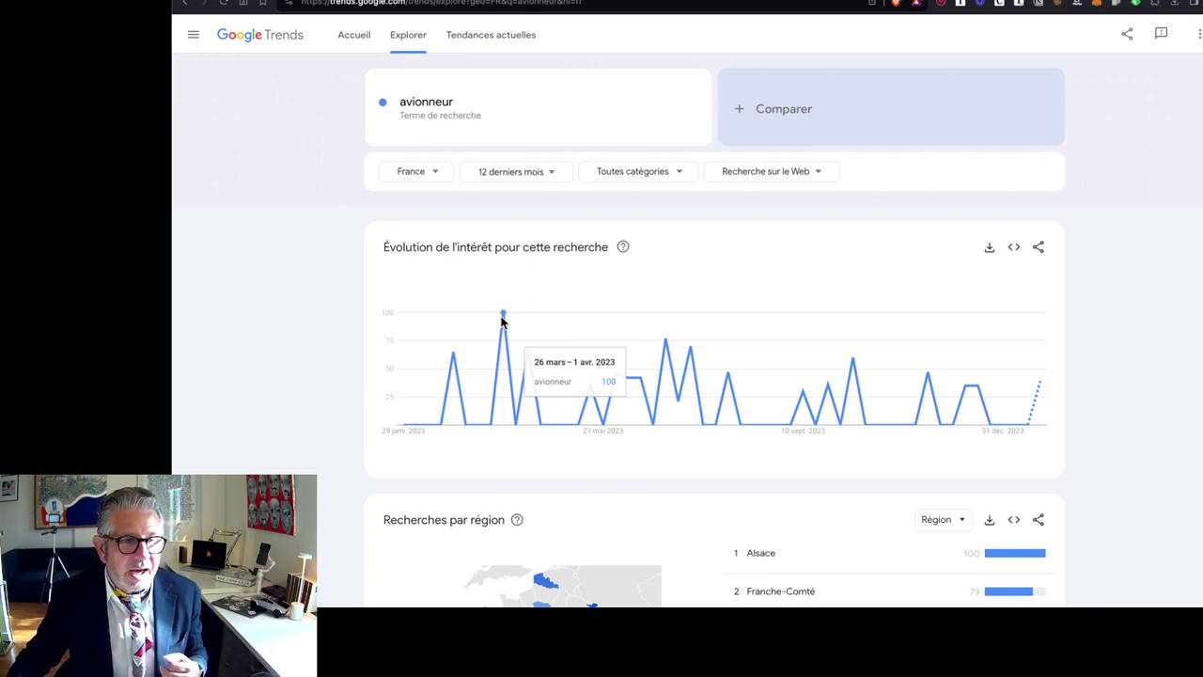
scroll(502, 322, "down", 5)
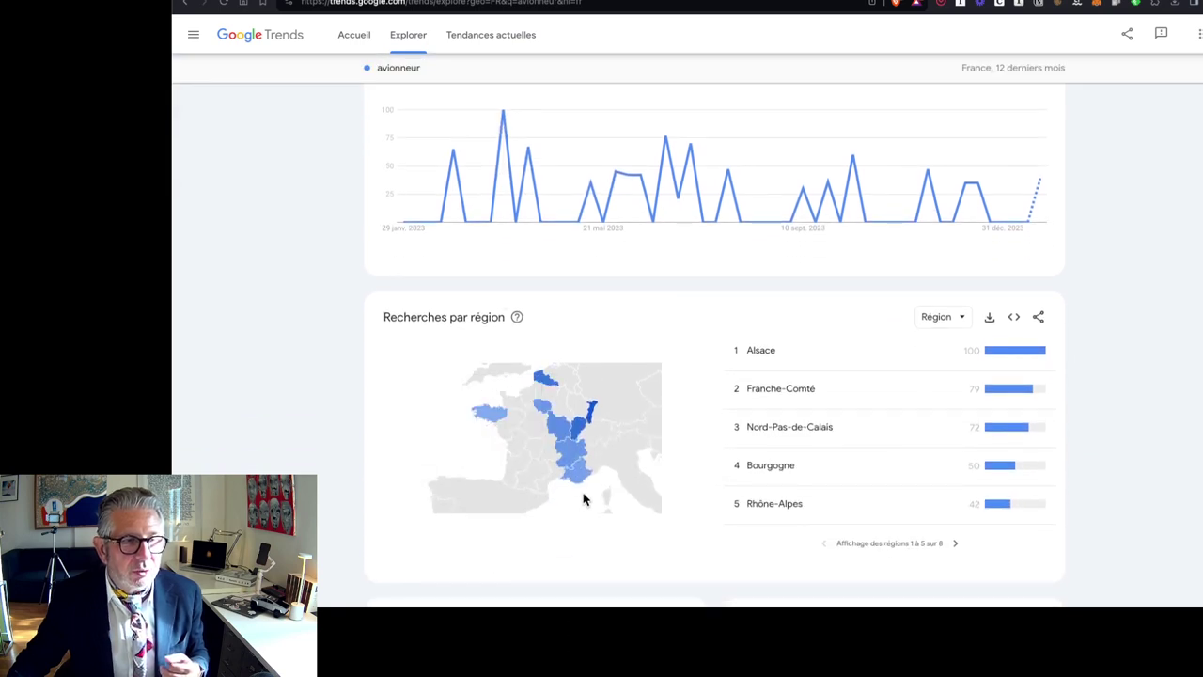
scroll(630, 482, "down", 6)
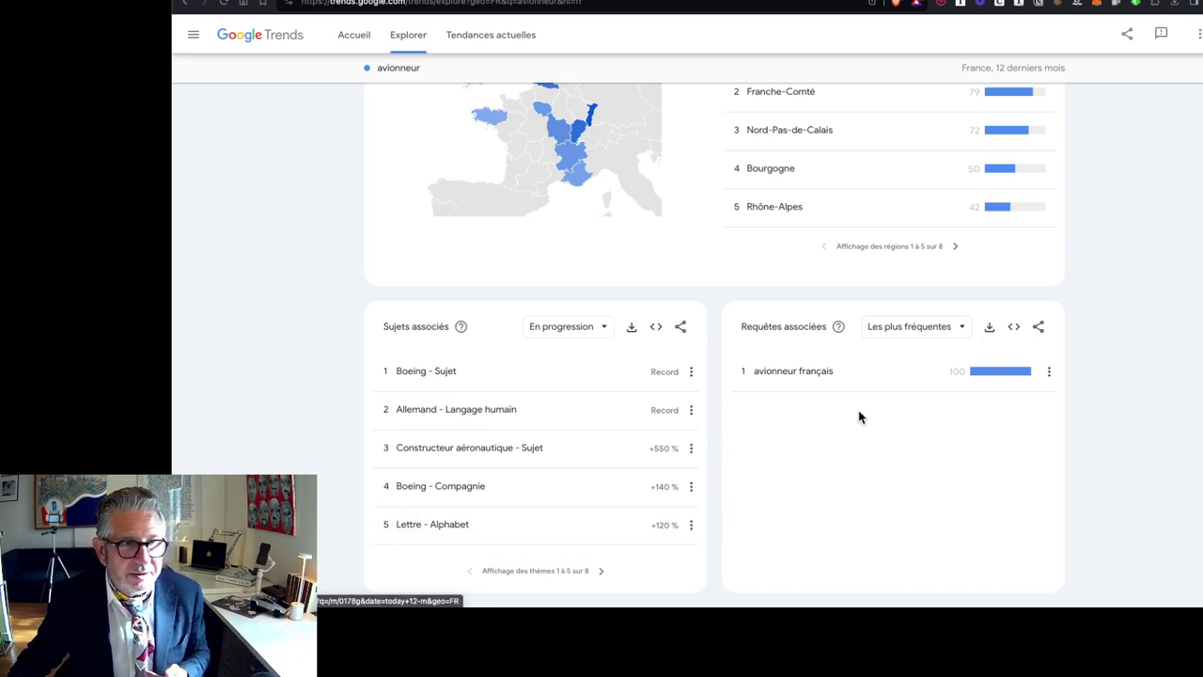
scroll(862, 416, "up", 5)
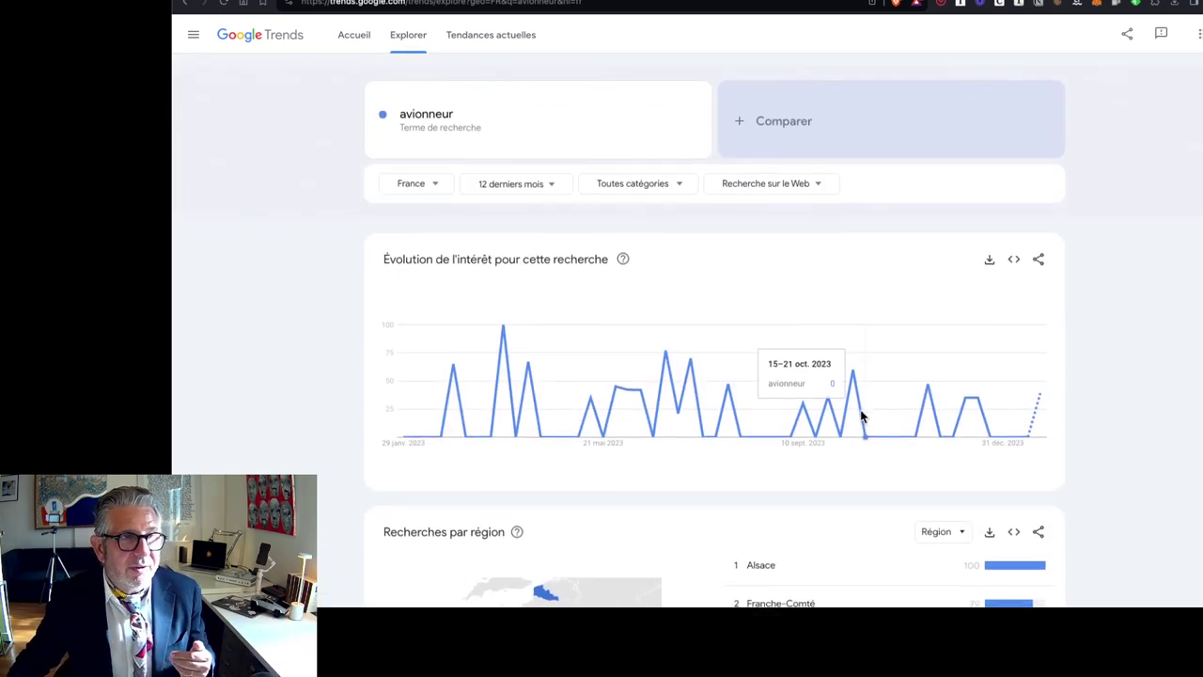
Step: Add the topic "Constructeur aéronautique" as a comparison to avionneur
left_click(782, 117)
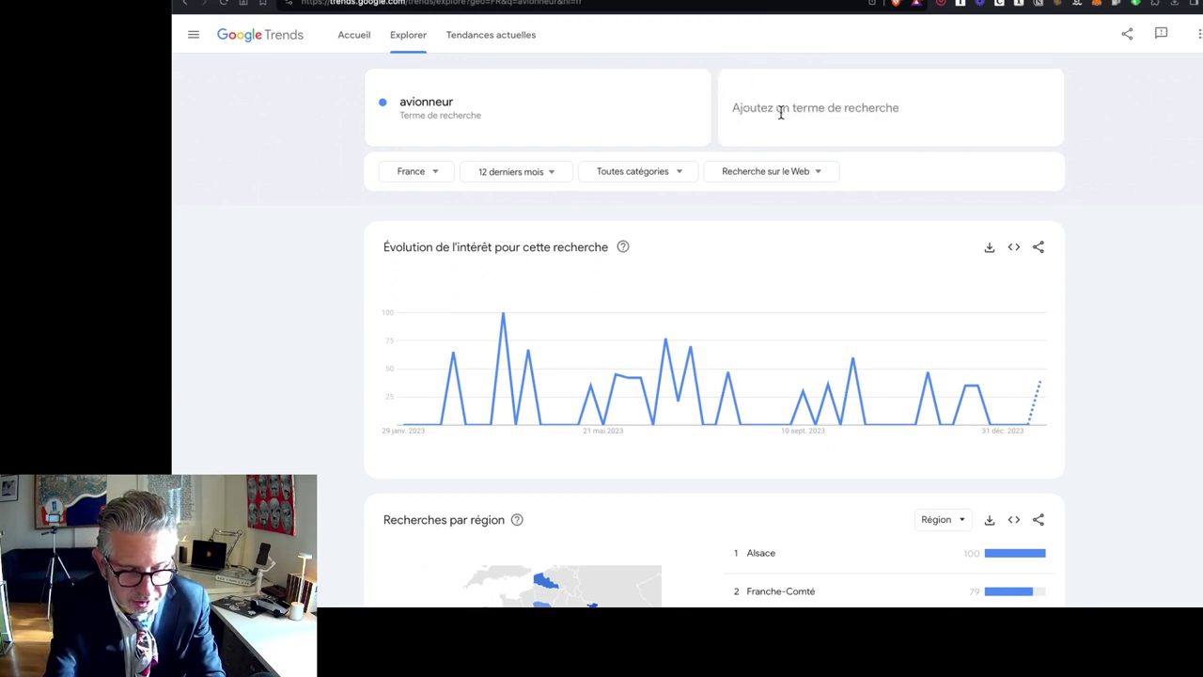
type("constr")
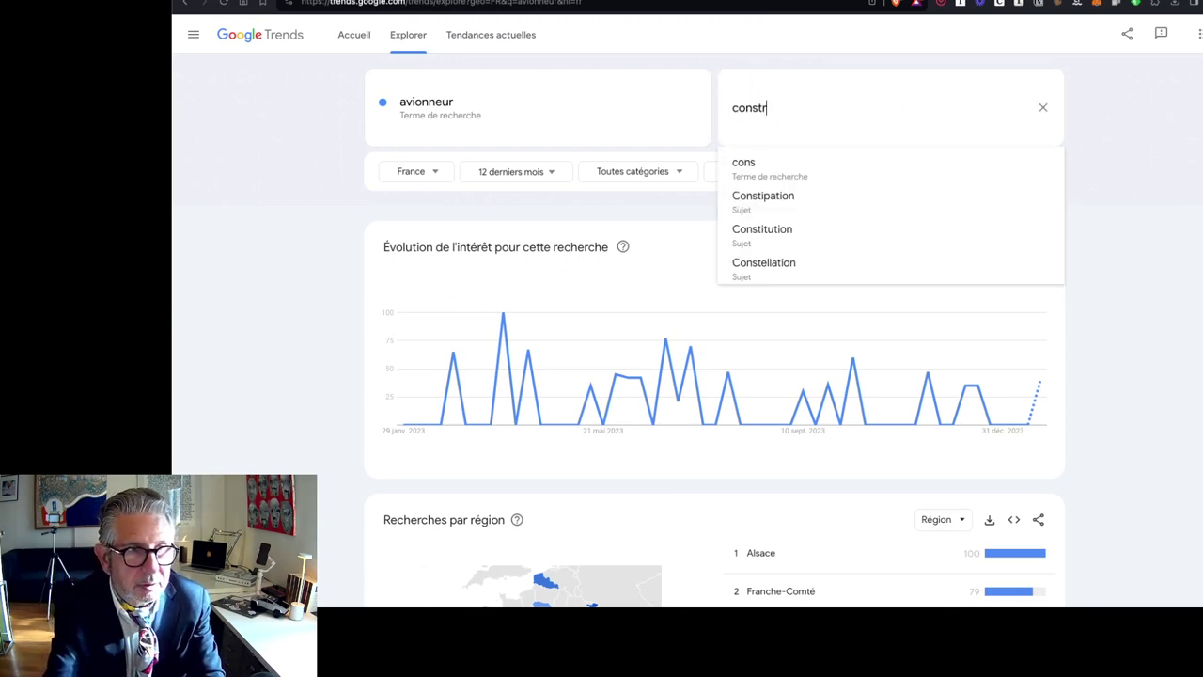
type("ucteur ae")
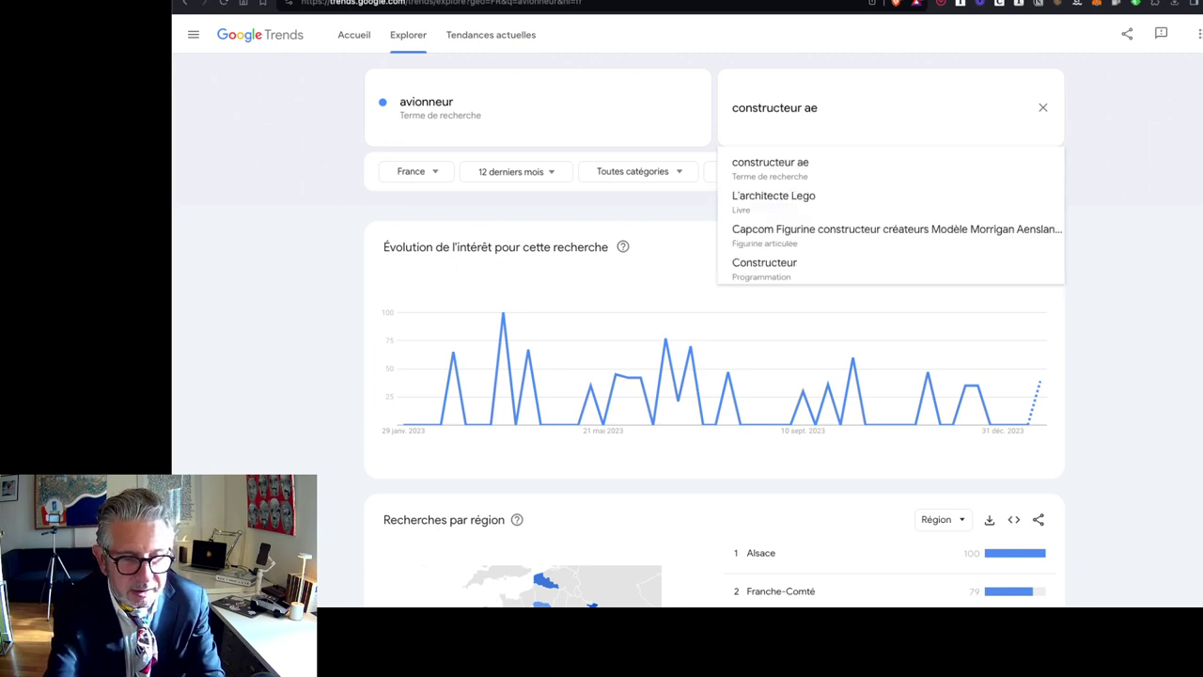
type("r")
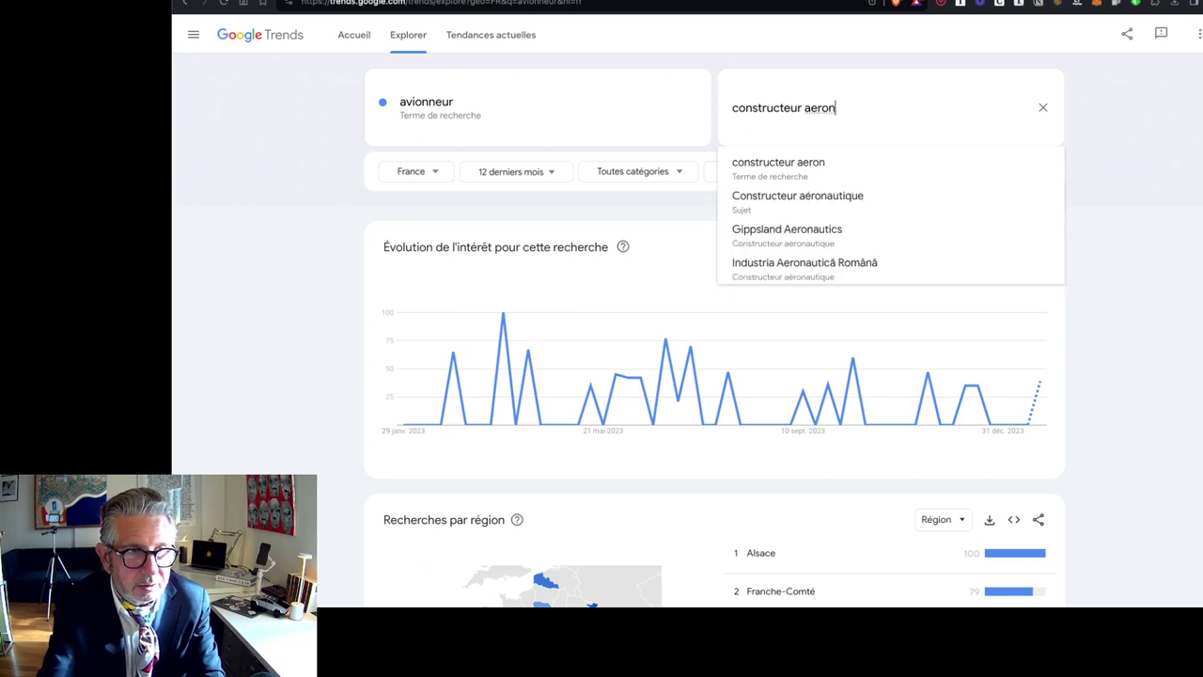
type("on")
left_click(781, 199)
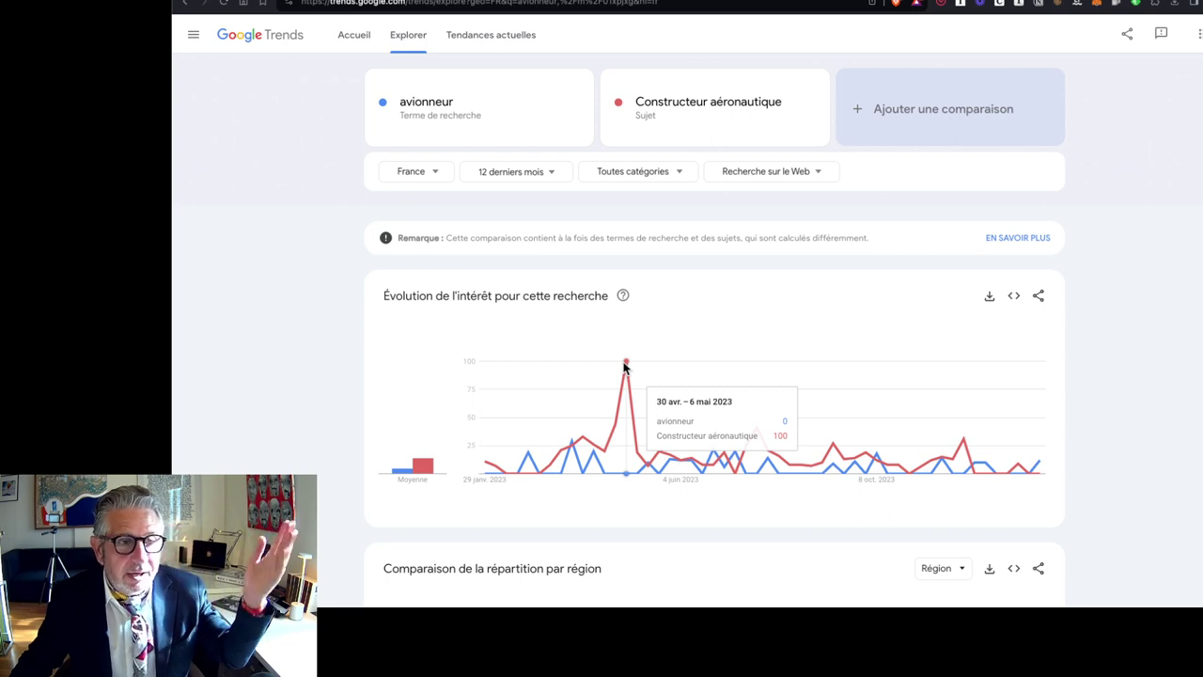
Step: Examine the two-term comparison: interest over time, breakdown by region and related queries
scroll(625, 367, "down", 2)
scroll(625, 366, "up", 1)
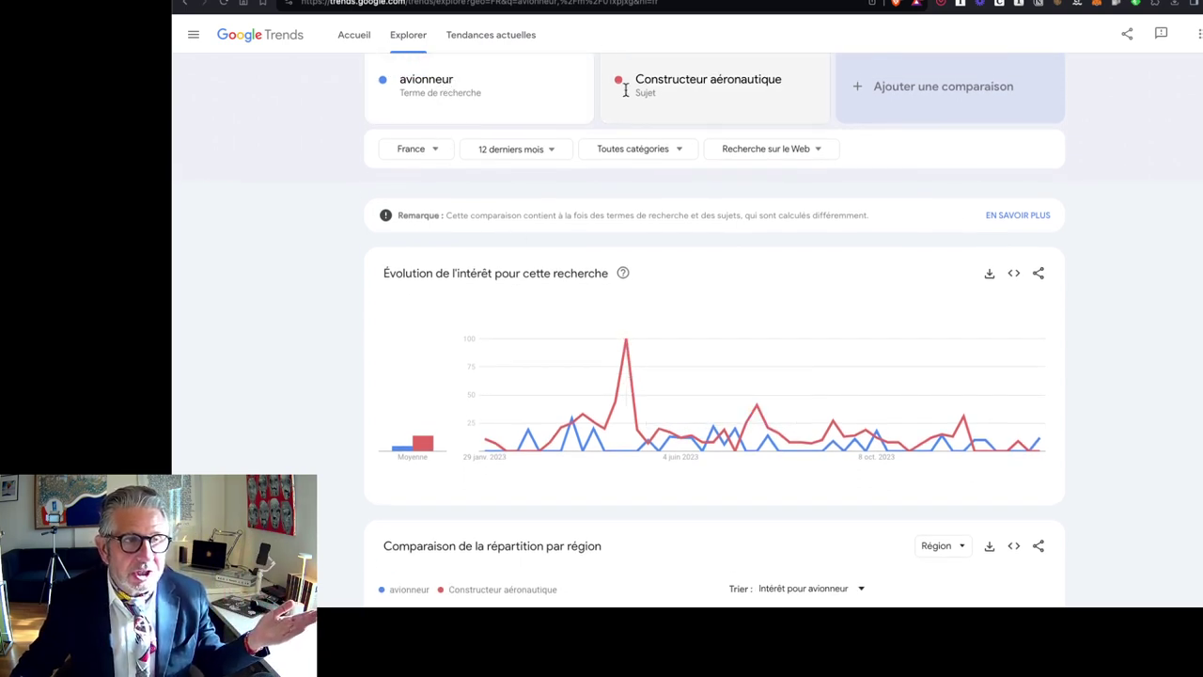
mouse_move(750, 389)
scroll(750, 388, "down", 5)
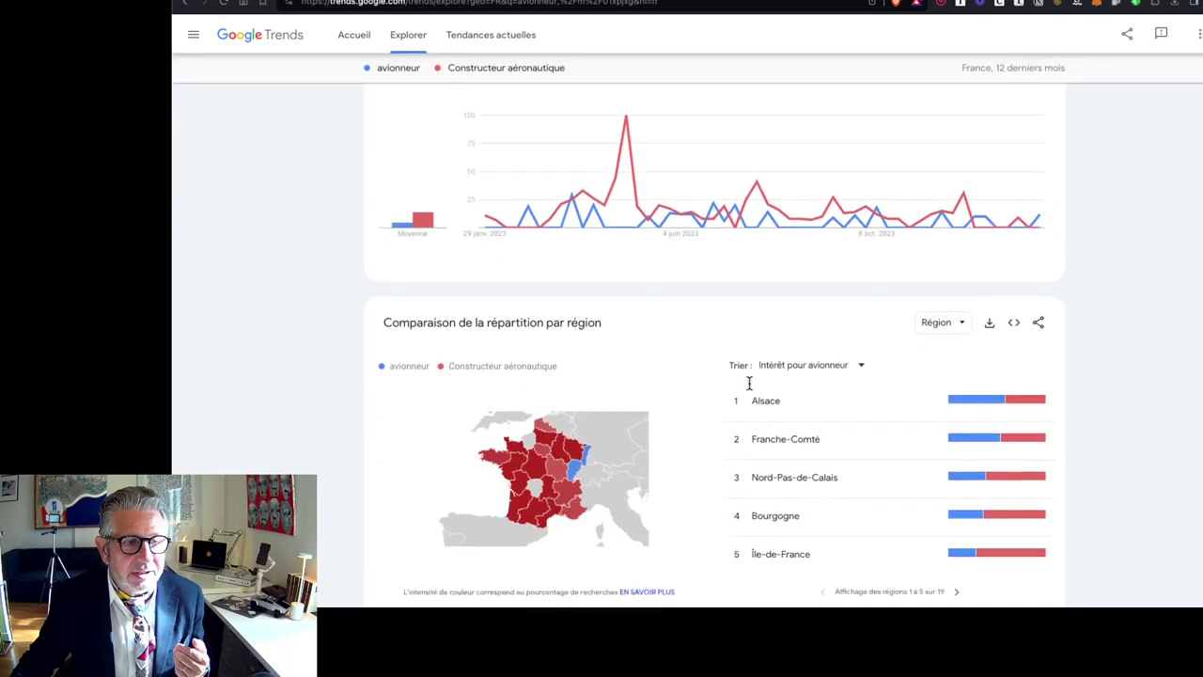
mouse_move(518, 339)
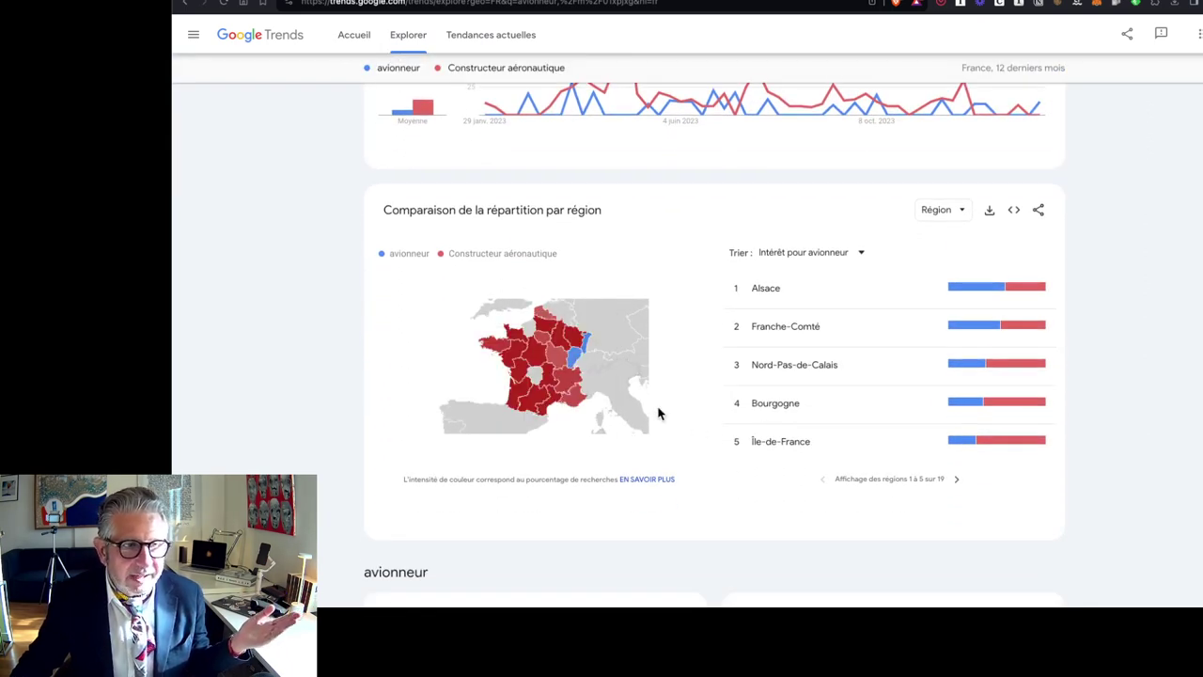
scroll(795, 470, "down", 5)
scroll(795, 470, "down", 5)
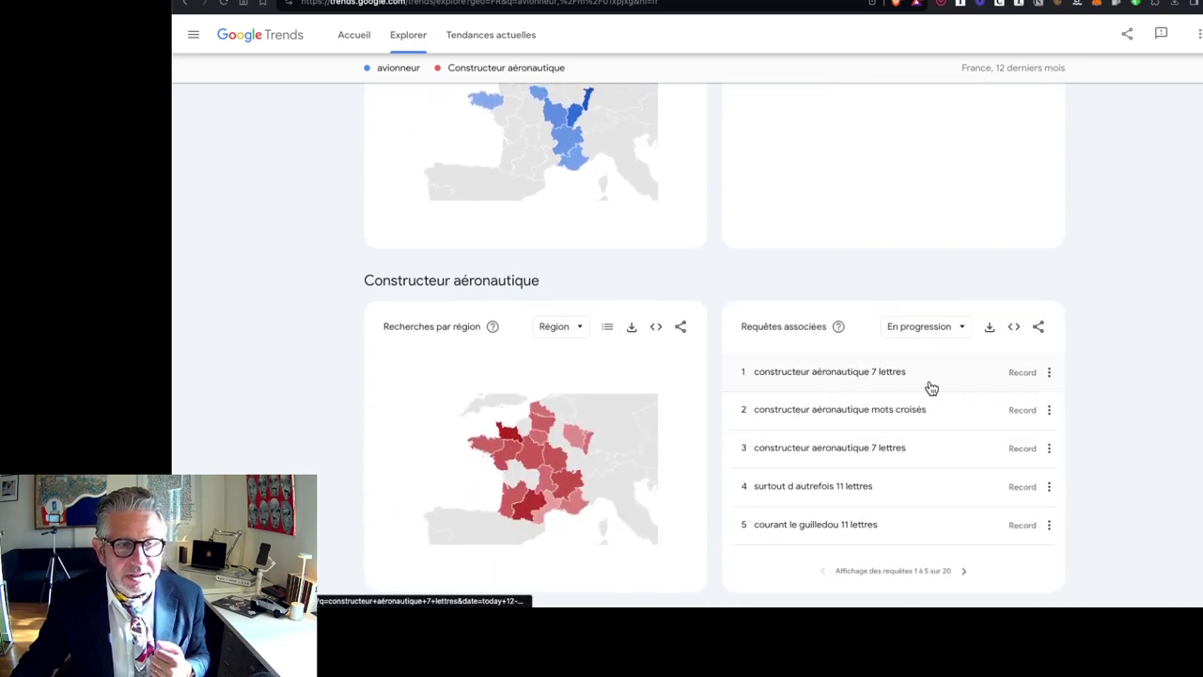
scroll(903, 303, "up", 15)
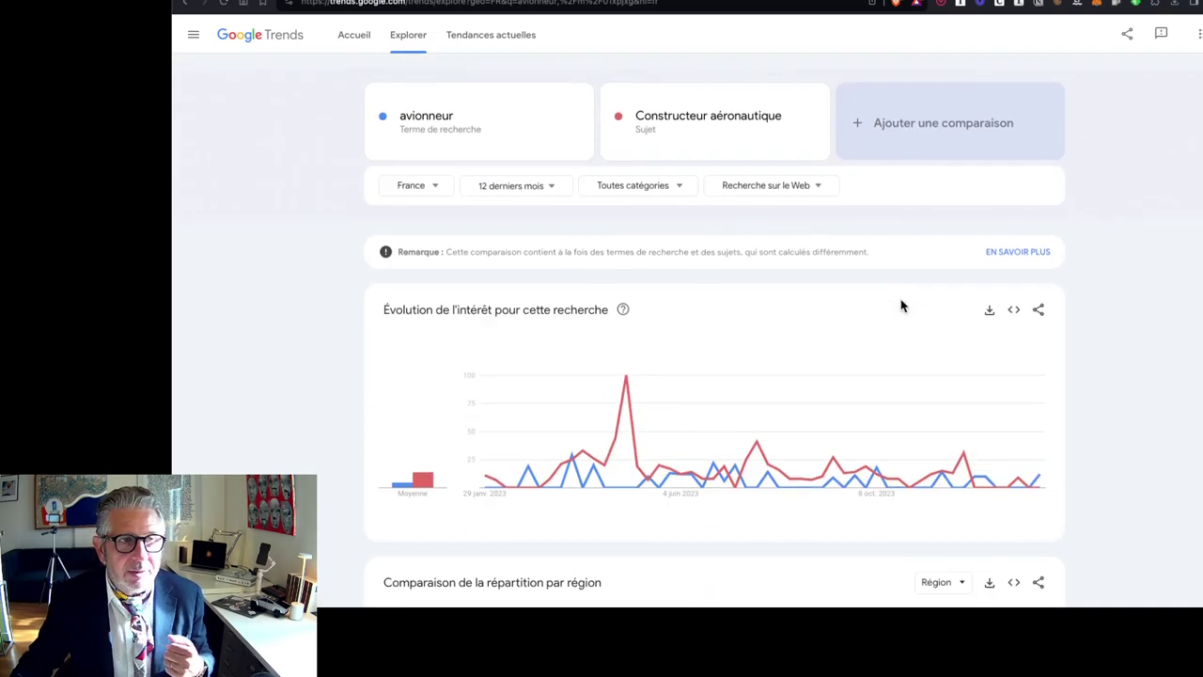
Step: Add the search term "airbus" to the comparison and check its average interest
left_click(900, 113)
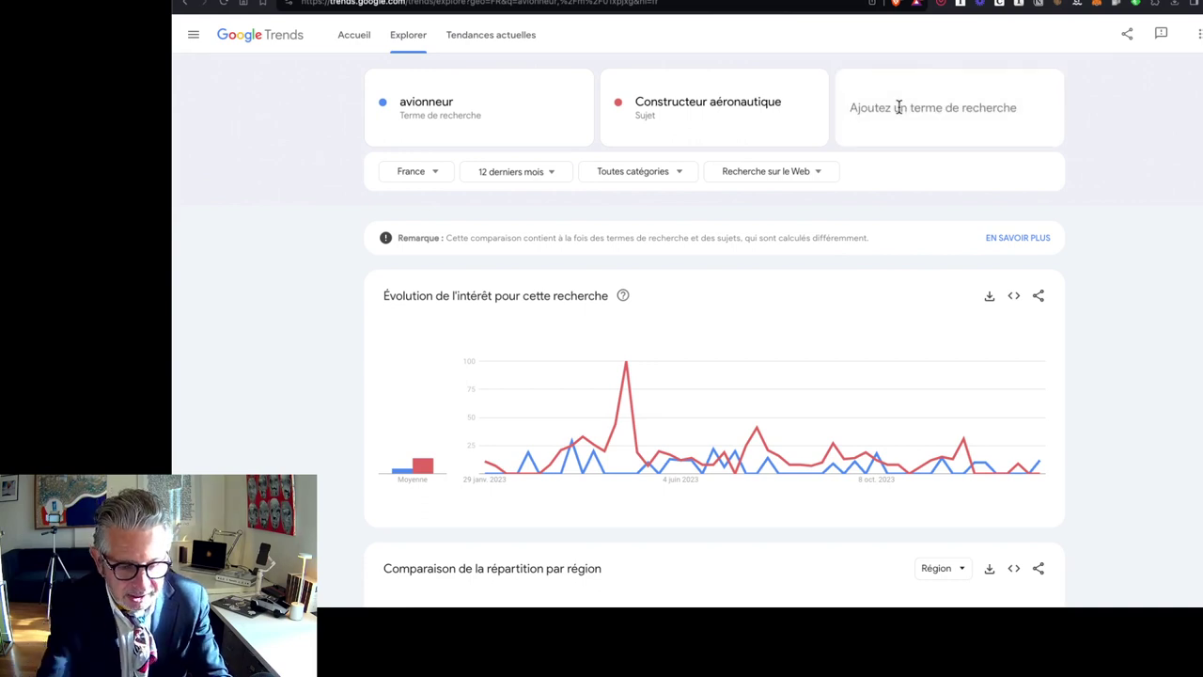
type("airbus")
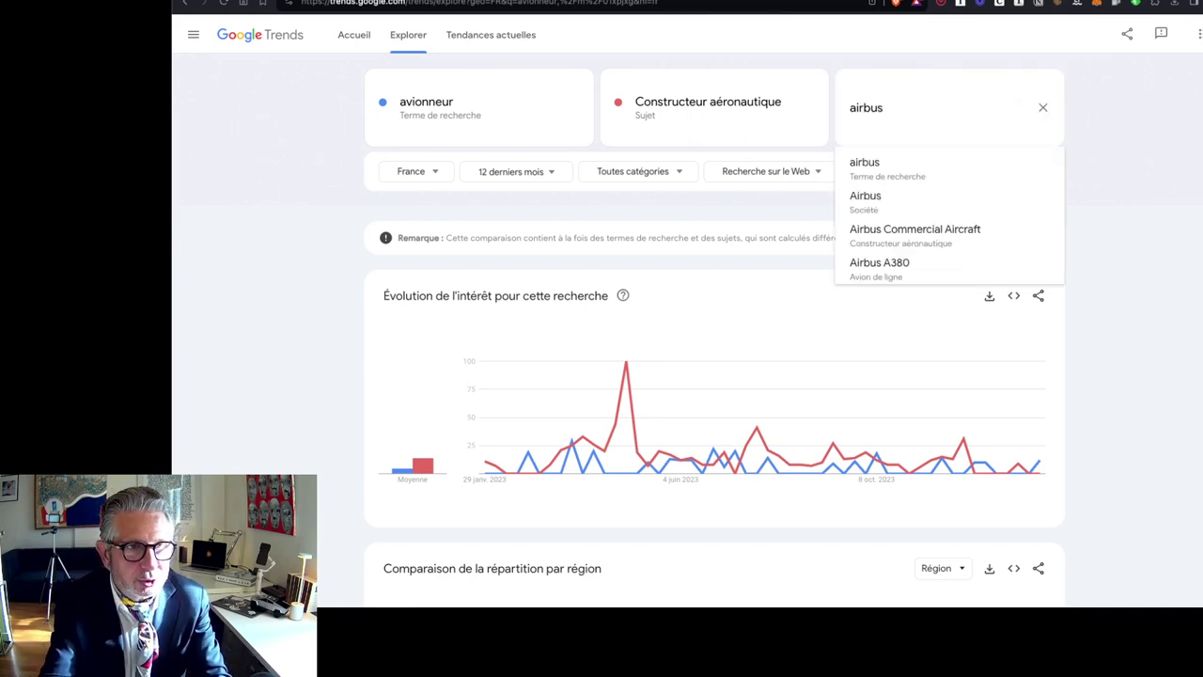
key("Return")
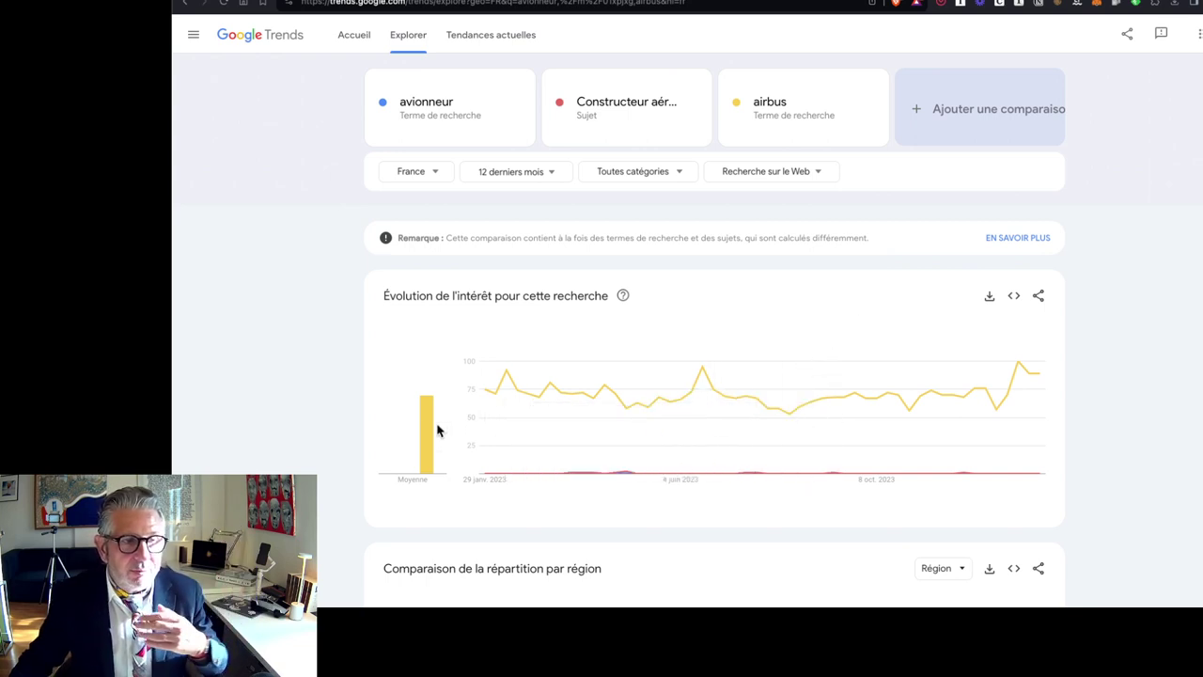
mouse_move(430, 428)
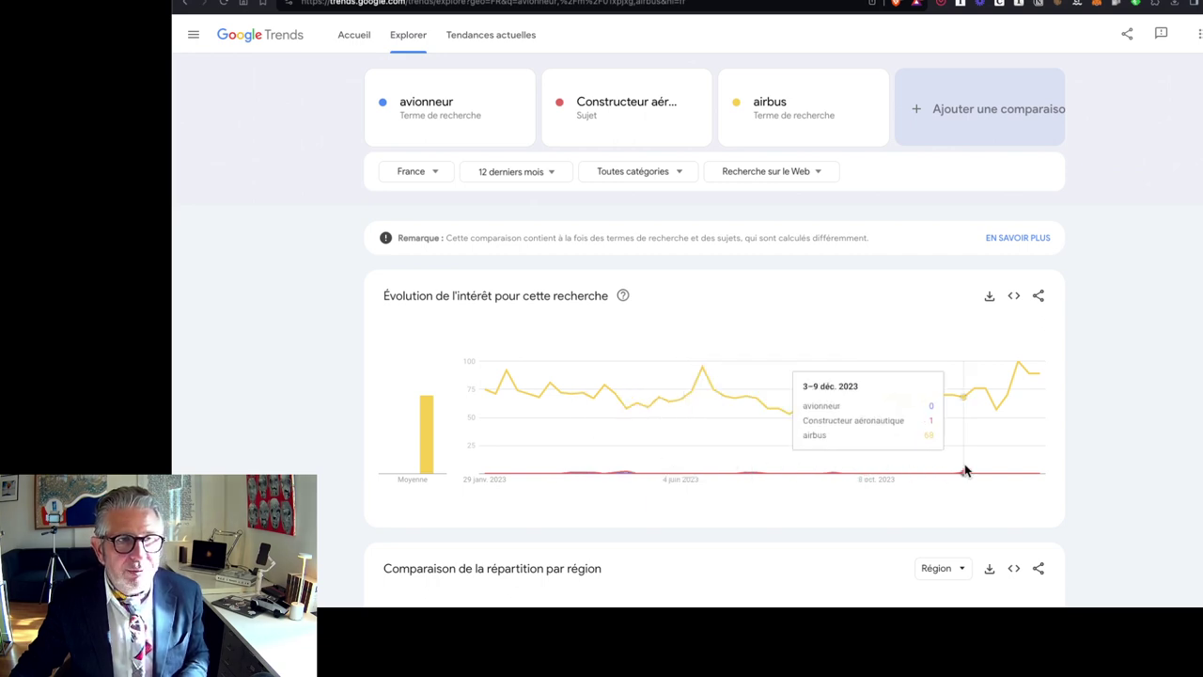
Step: Add the search term "boeing" to the comparison and check its interest over time
left_click(976, 104)
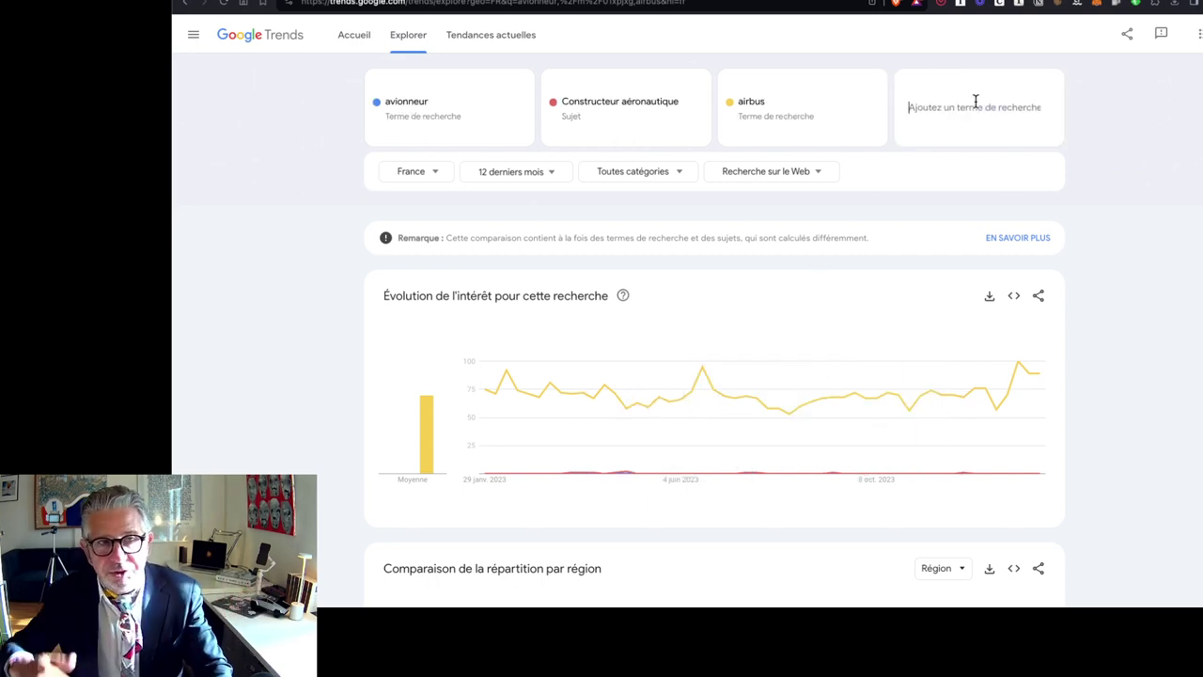
type("boeing")
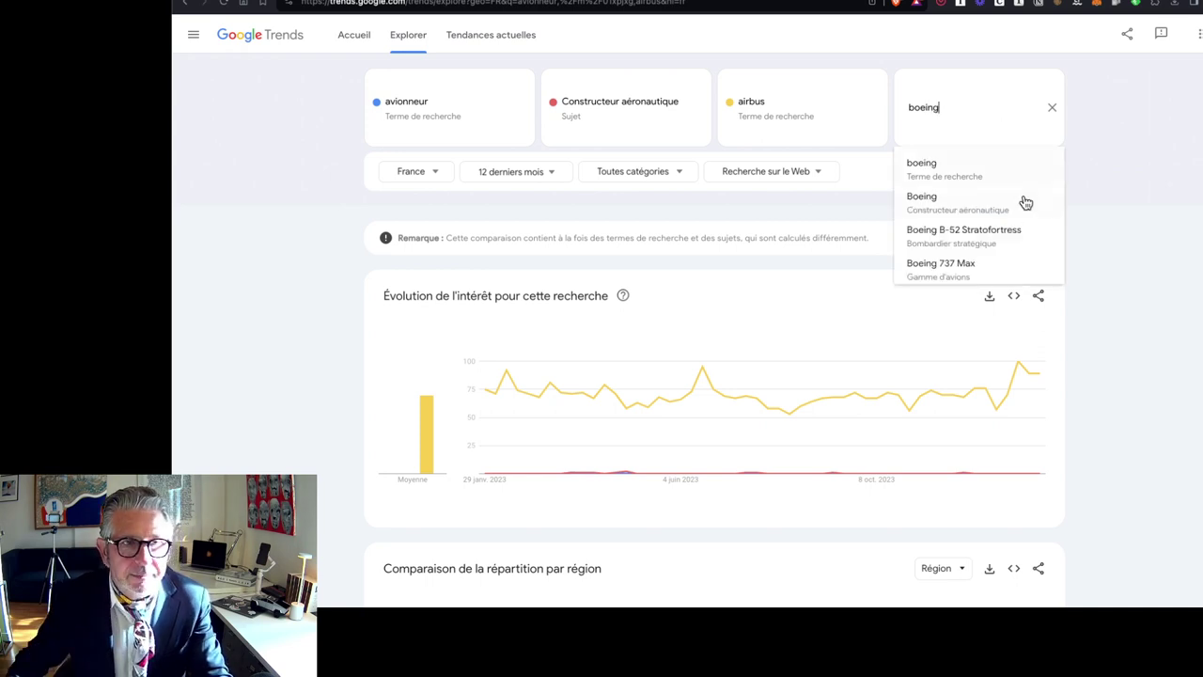
left_click(931, 170)
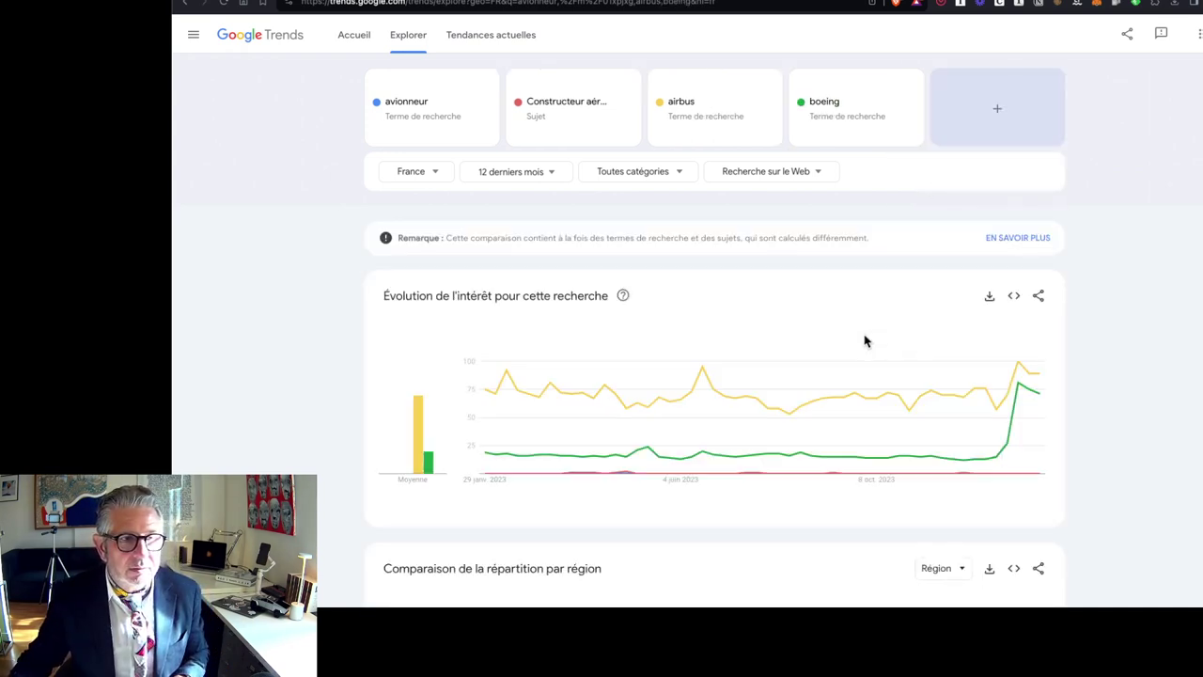
mouse_move(658, 450)
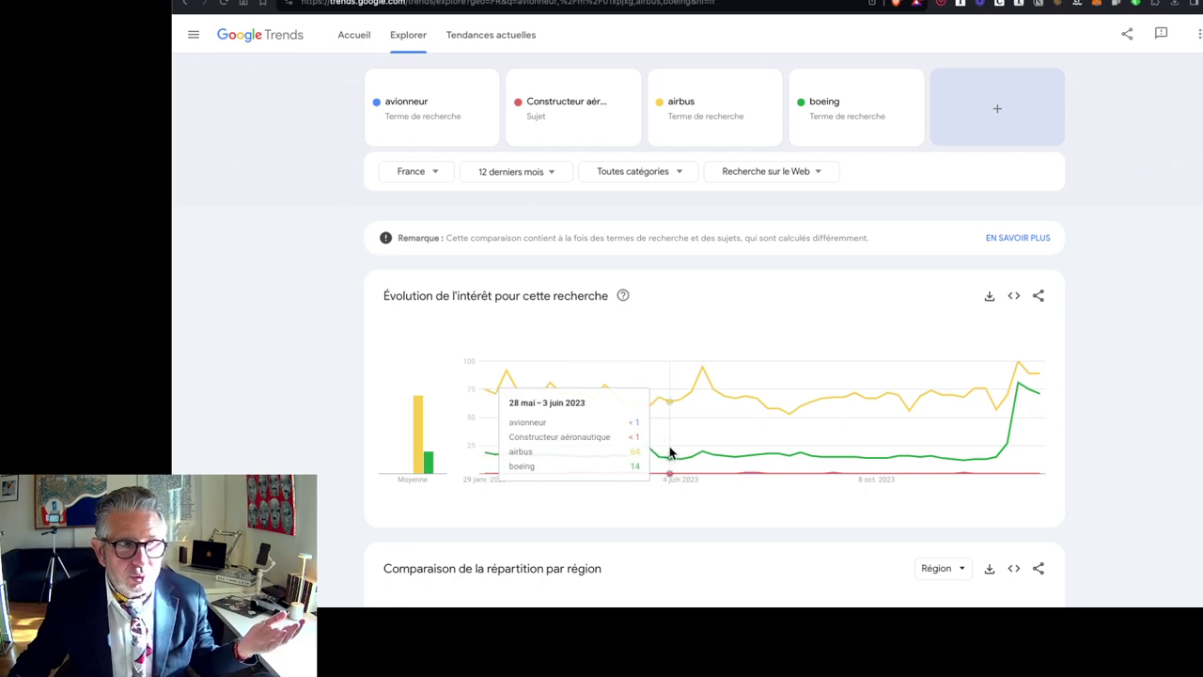
Step: Widen the comparison from France to all countries ("Dans tous les pays") and inspect the interest curves
left_click(422, 171)
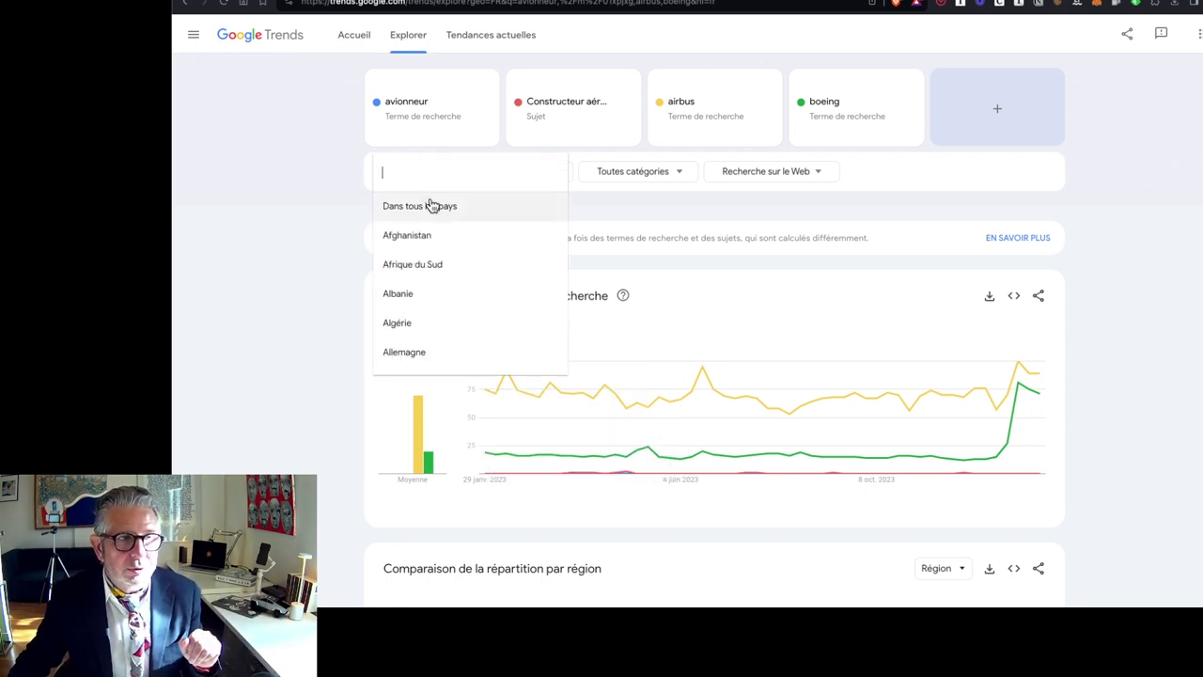
left_click(430, 201)
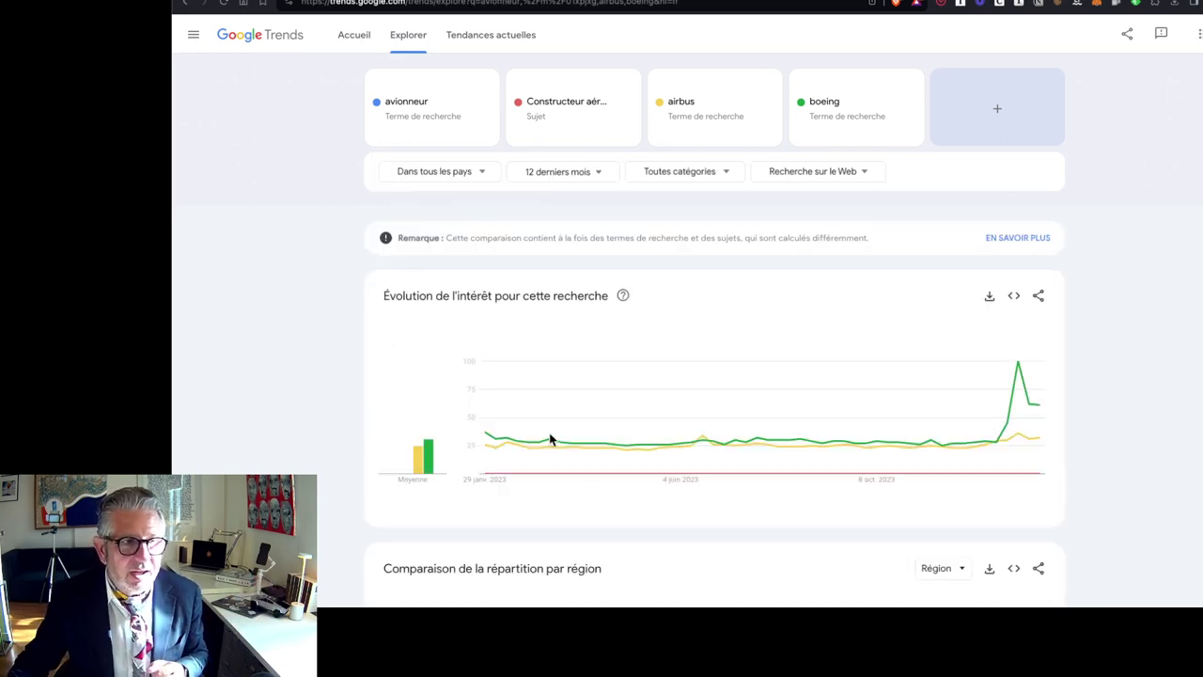
mouse_move(527, 440)
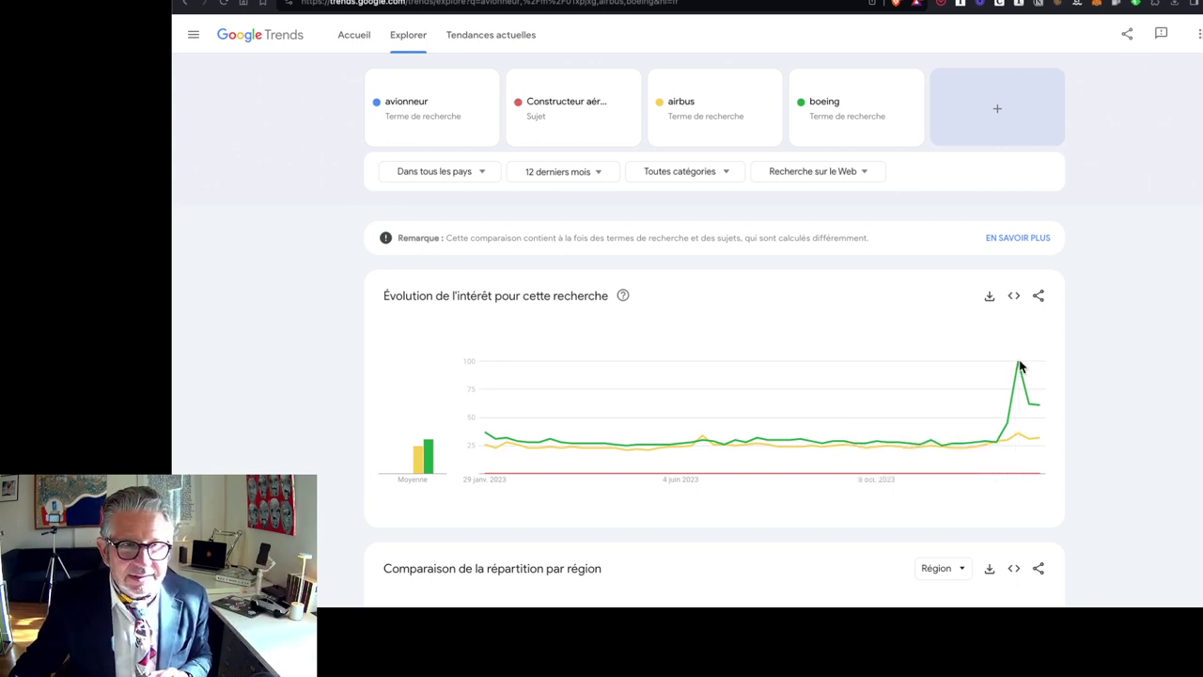
Step: Examine the worldwide breakdown by region and the related queries for each of the four compared terms
scroll(1070, 354, "down", 5)
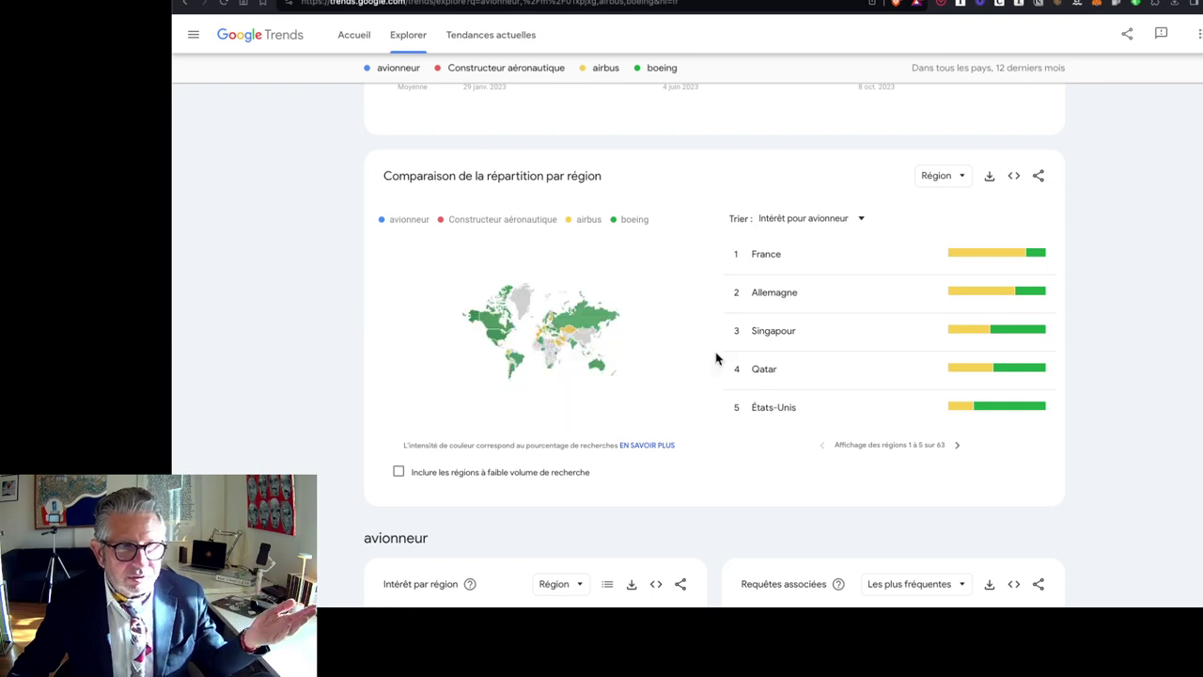
scroll(755, 408, "down", 6)
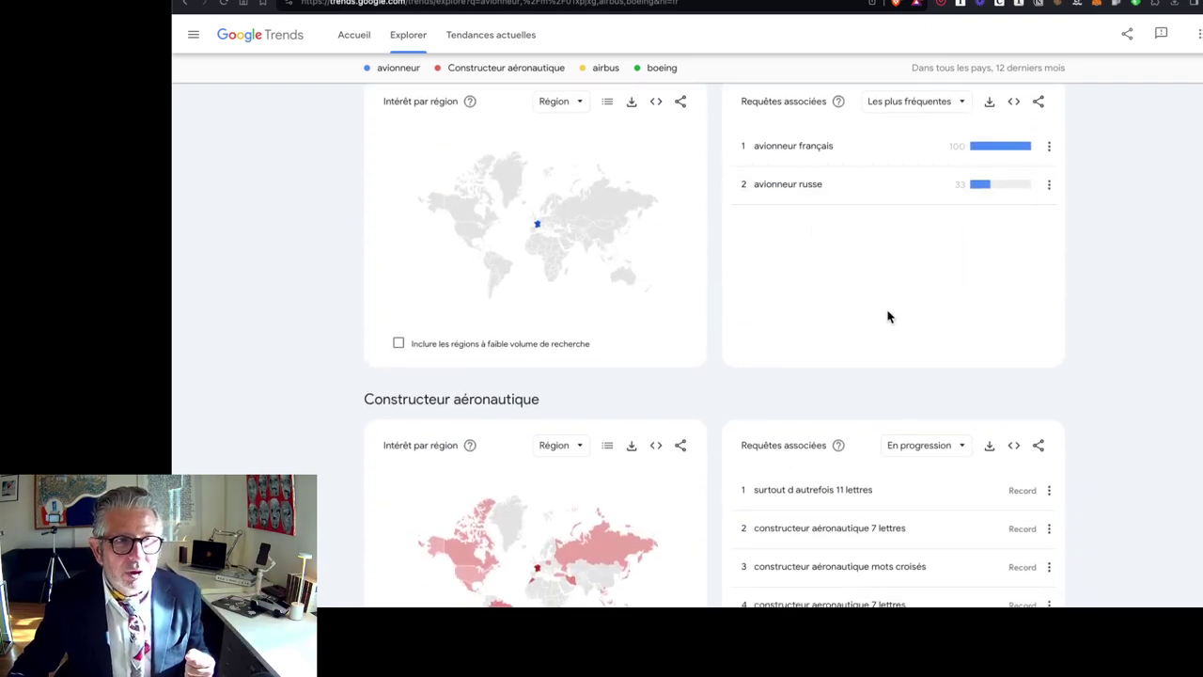
scroll(888, 317, "down", 2)
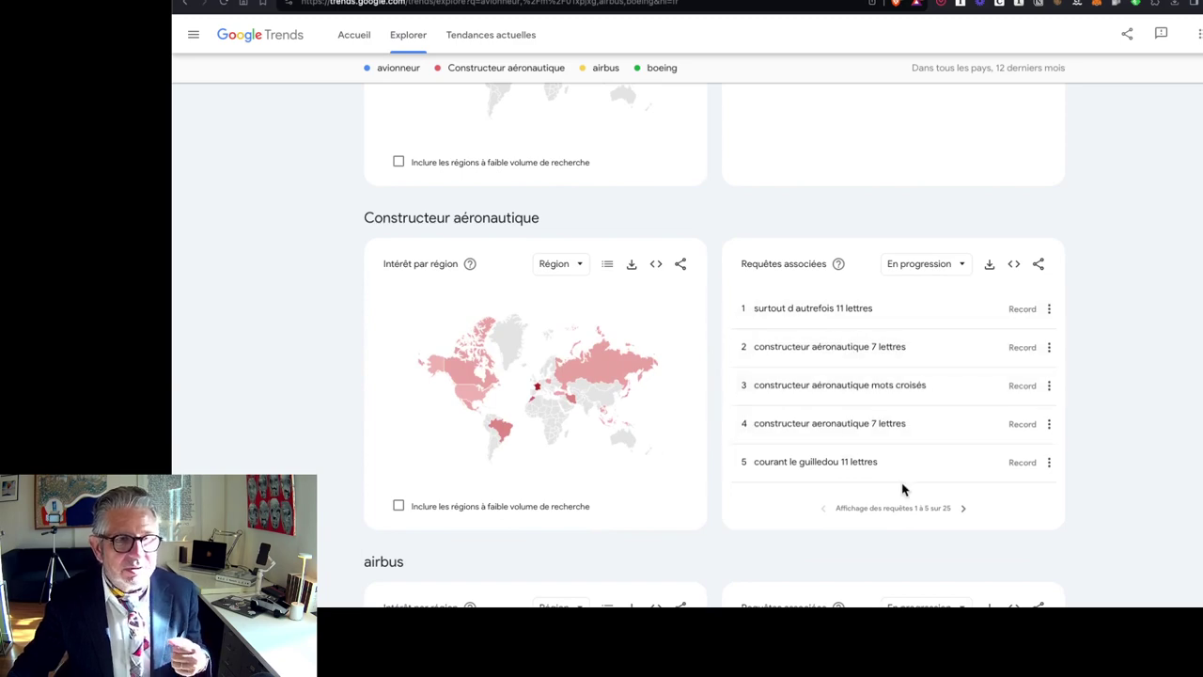
scroll(903, 489, "down", 6)
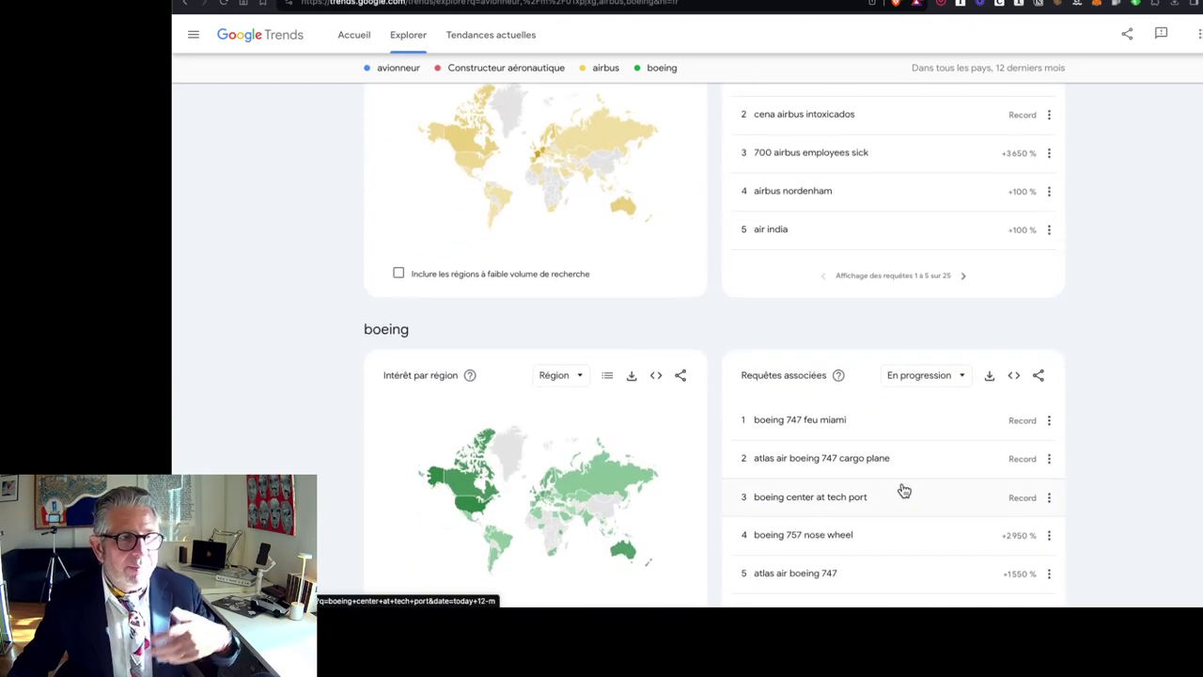
scroll(902, 488, "up", 10)
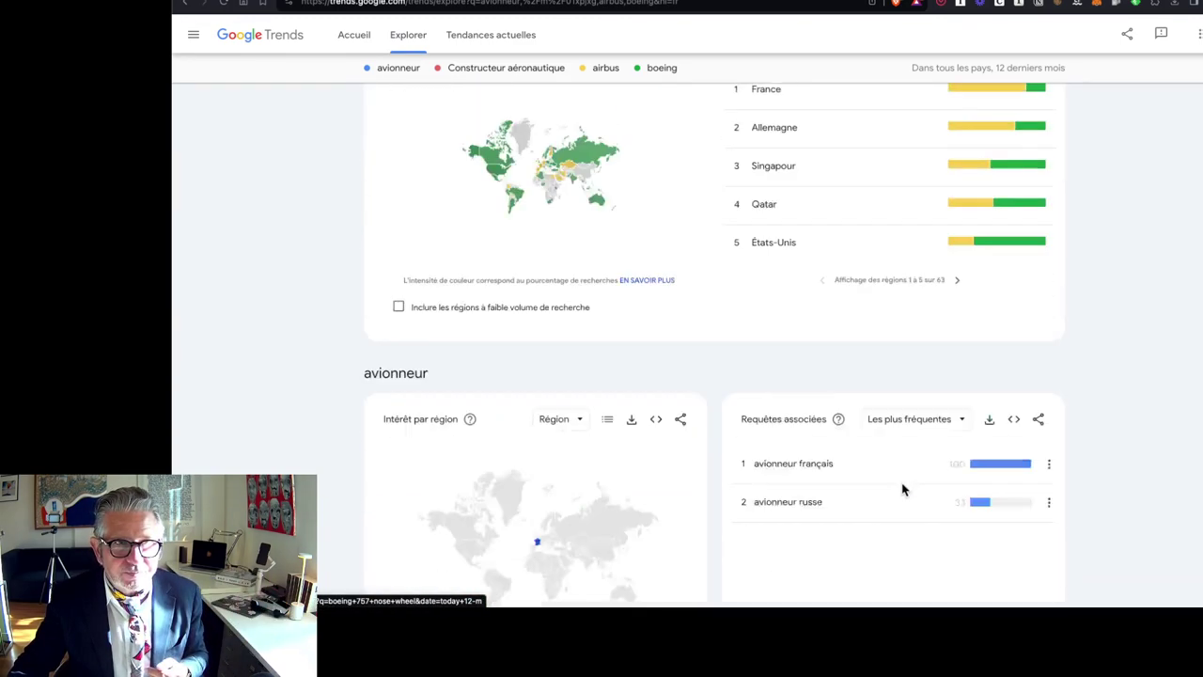
scroll(902, 489, "up", 8)
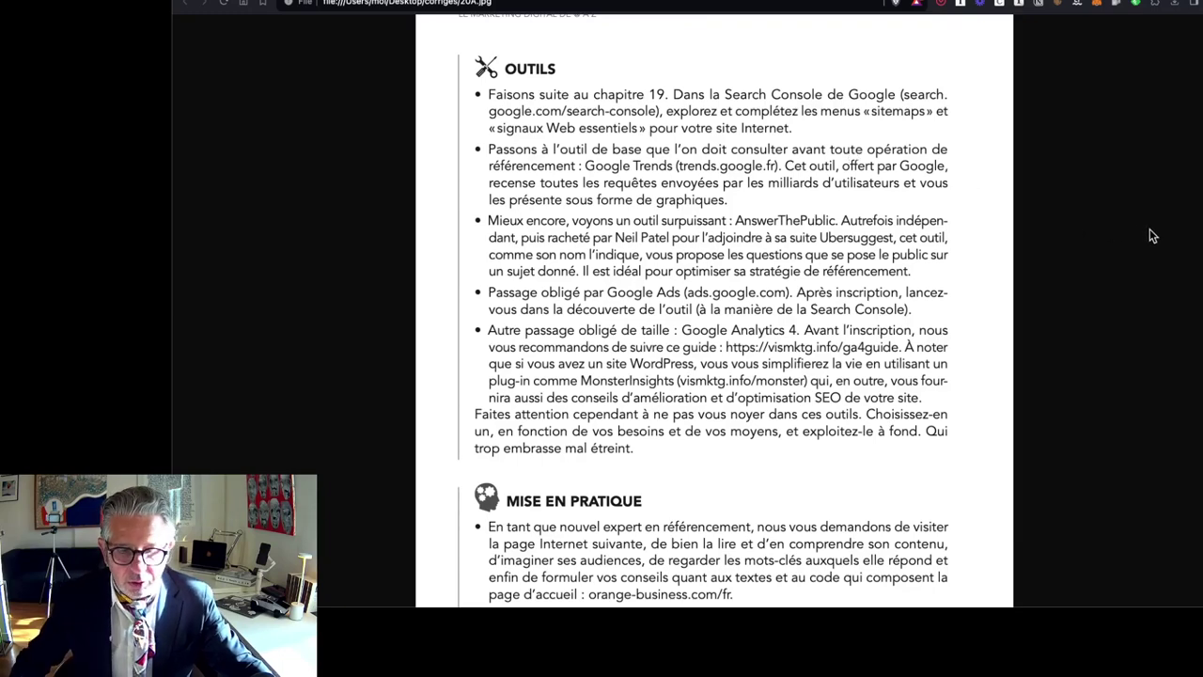
Step: Enlarge the exercise page 20A.jpg and read its "Outils" section down to the AnswerThePublic and Google Ads entries
key("super+plus")
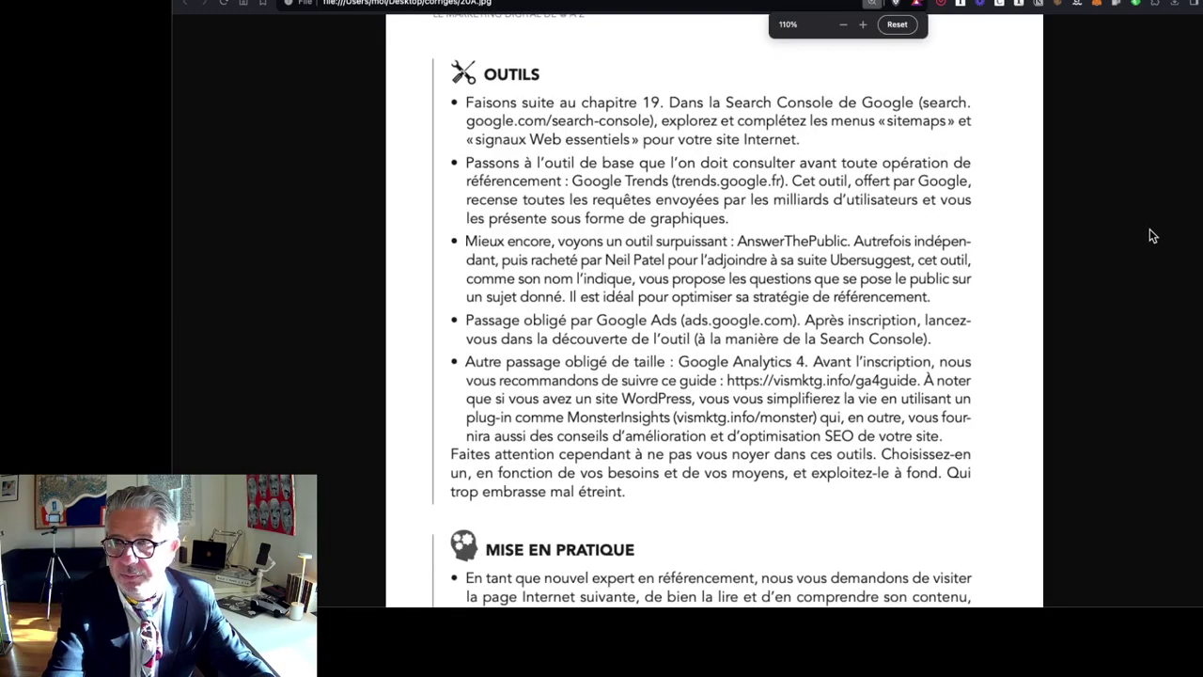
key("super+plus")
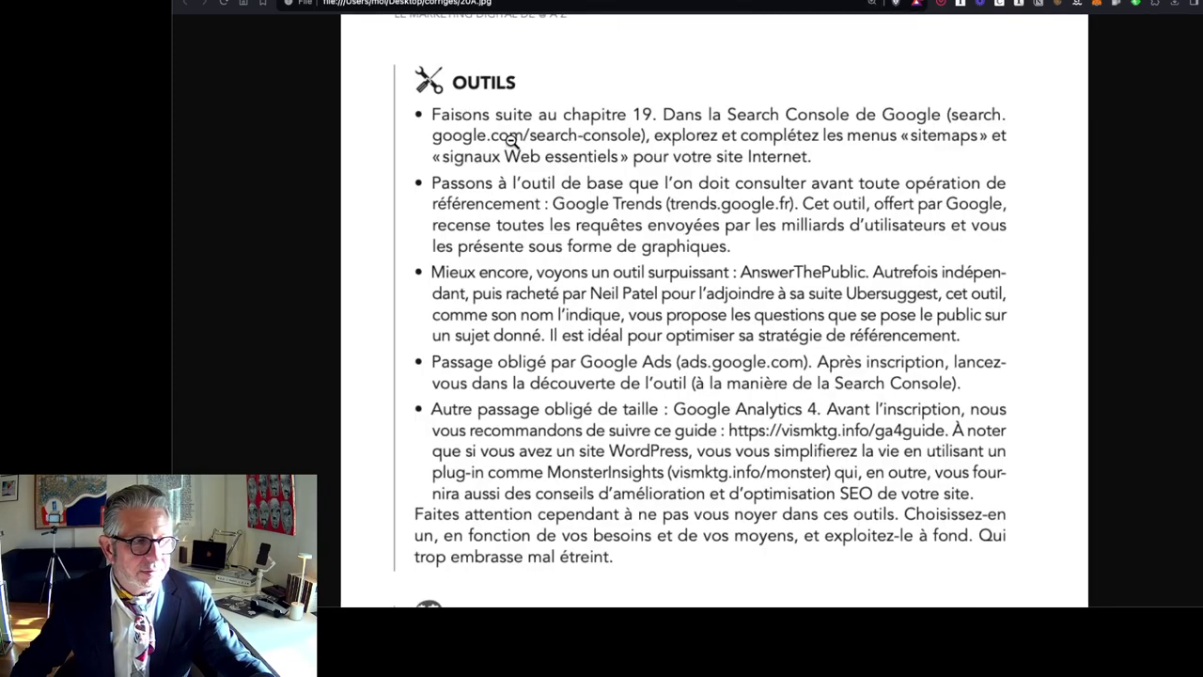
scroll(712, 304, "down", 2)
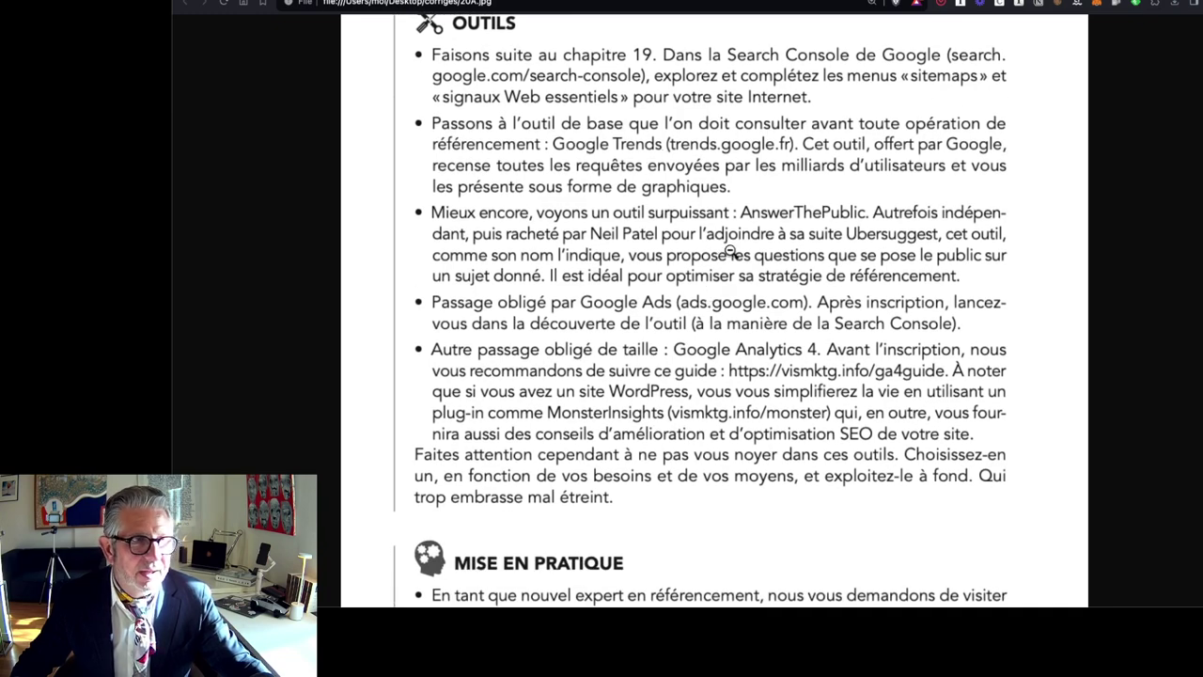
scroll(730, 250, "down", 2)
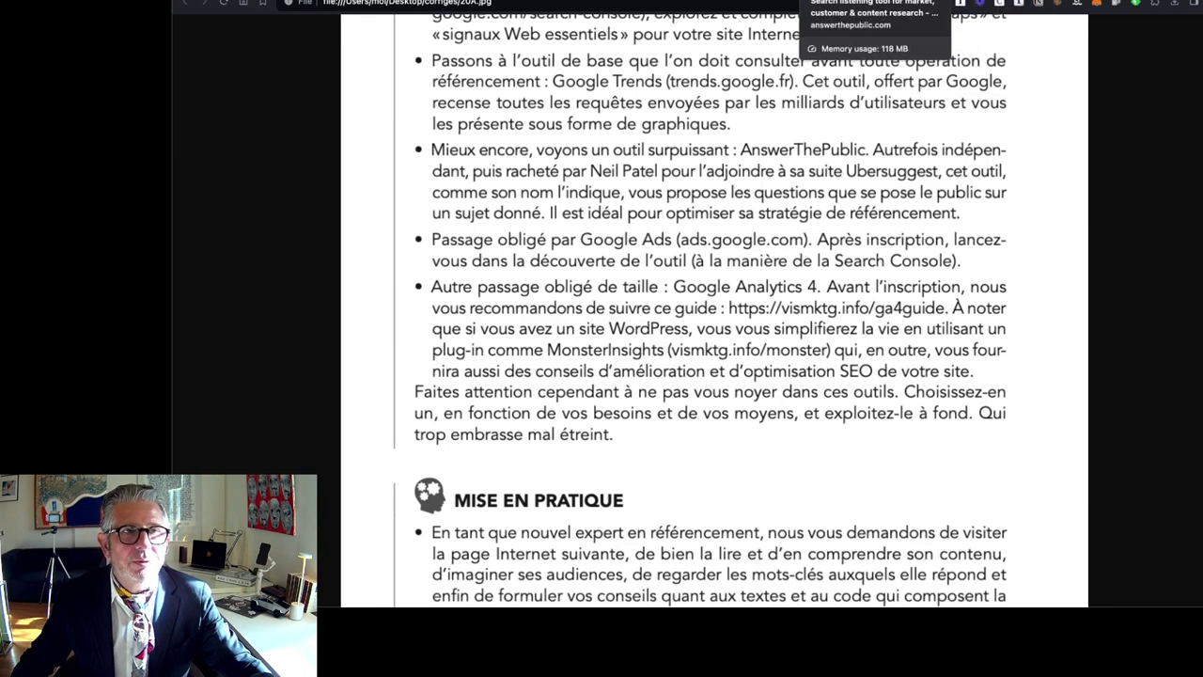
Step: Switch to the AnswerThePublic site and highlight the "3 Daily searches" benefit of free registration
left_click(874, 4)
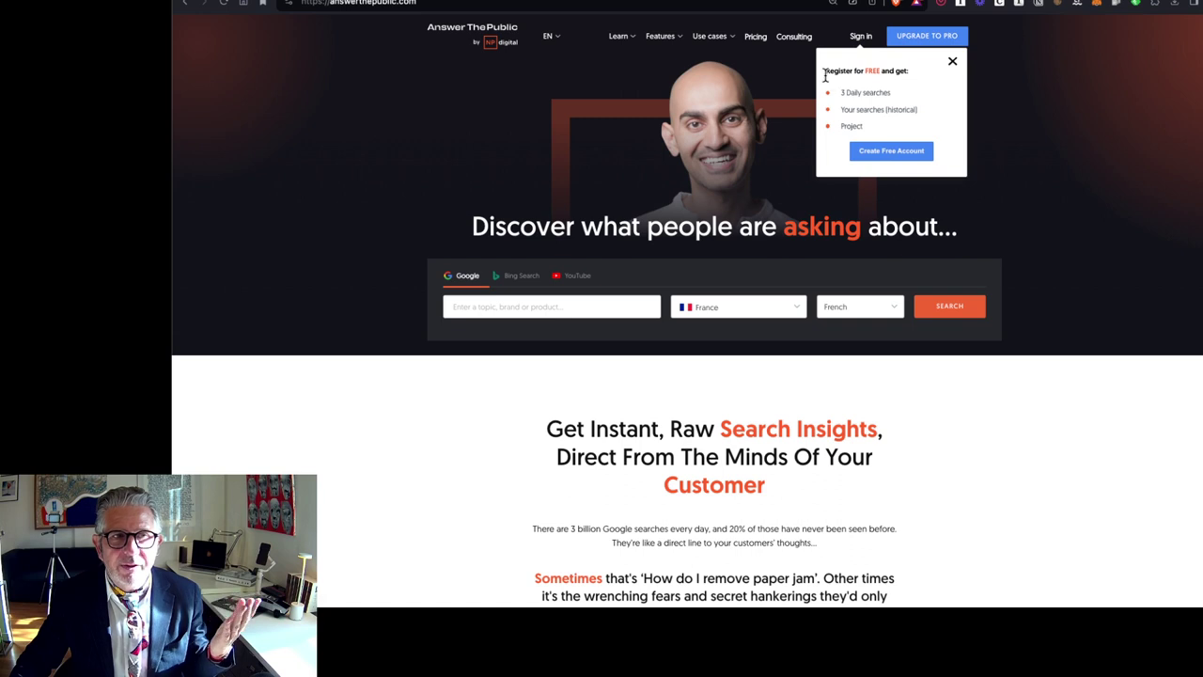
left_click_drag(840, 92, 896, 95)
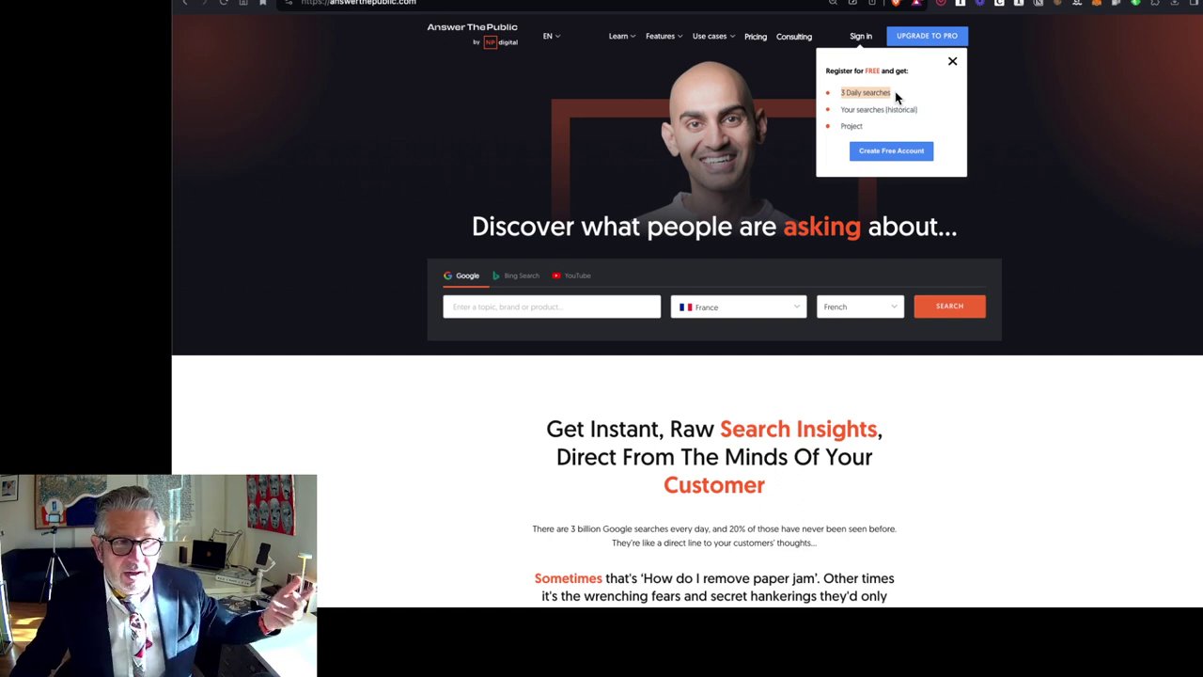
left_click(860, 37)
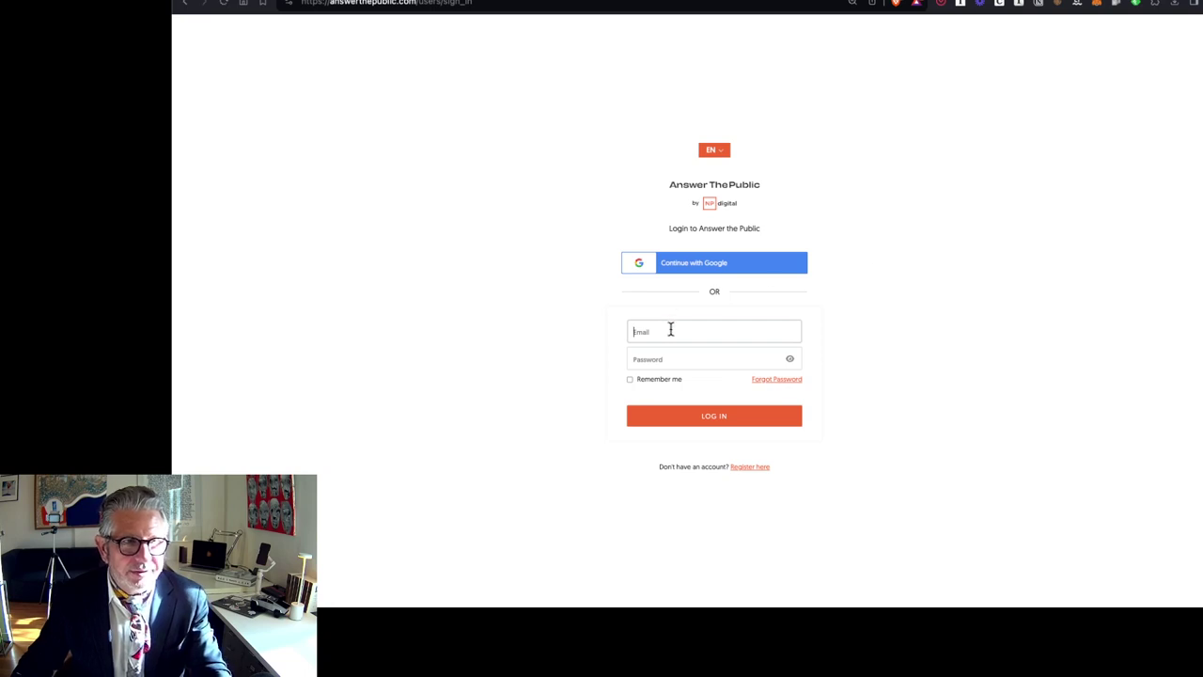
left_click(670, 329)
left_click(718, 360)
left_click(687, 363)
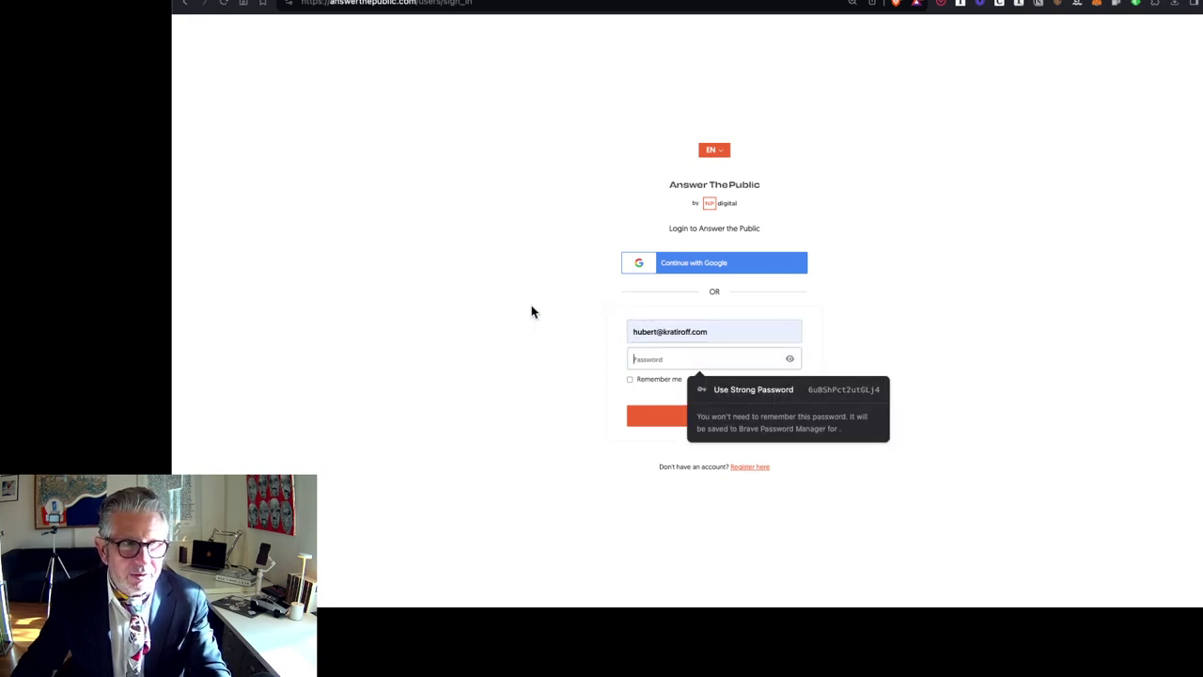
left_click(667, 365)
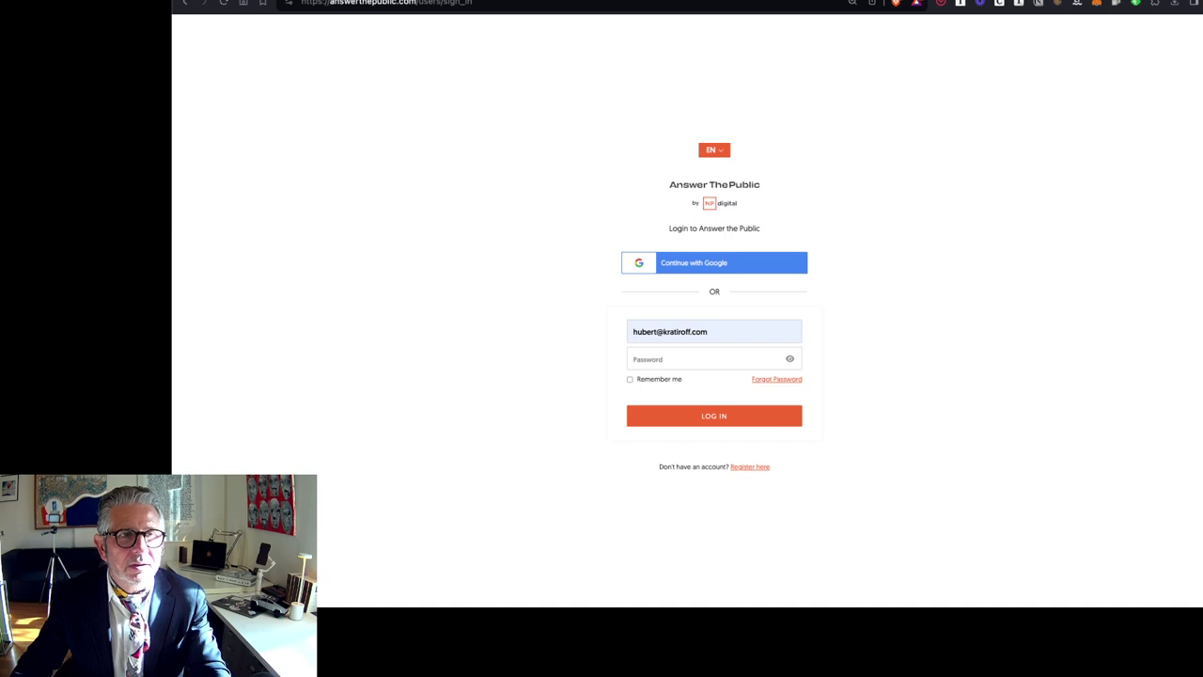
scroll(757, 80, "left", 5)
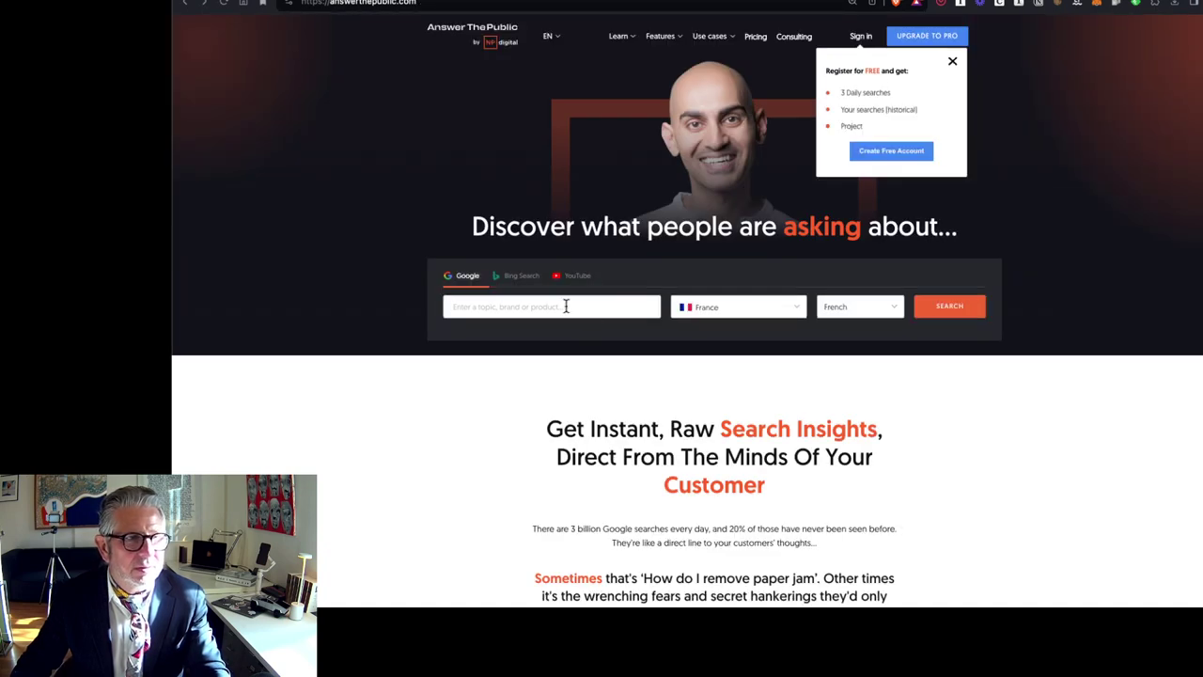
Step: Search AnswerThePublic's Google data for "avionneur" with France and French, and dismiss the free-registration pop-up
left_click(566, 307)
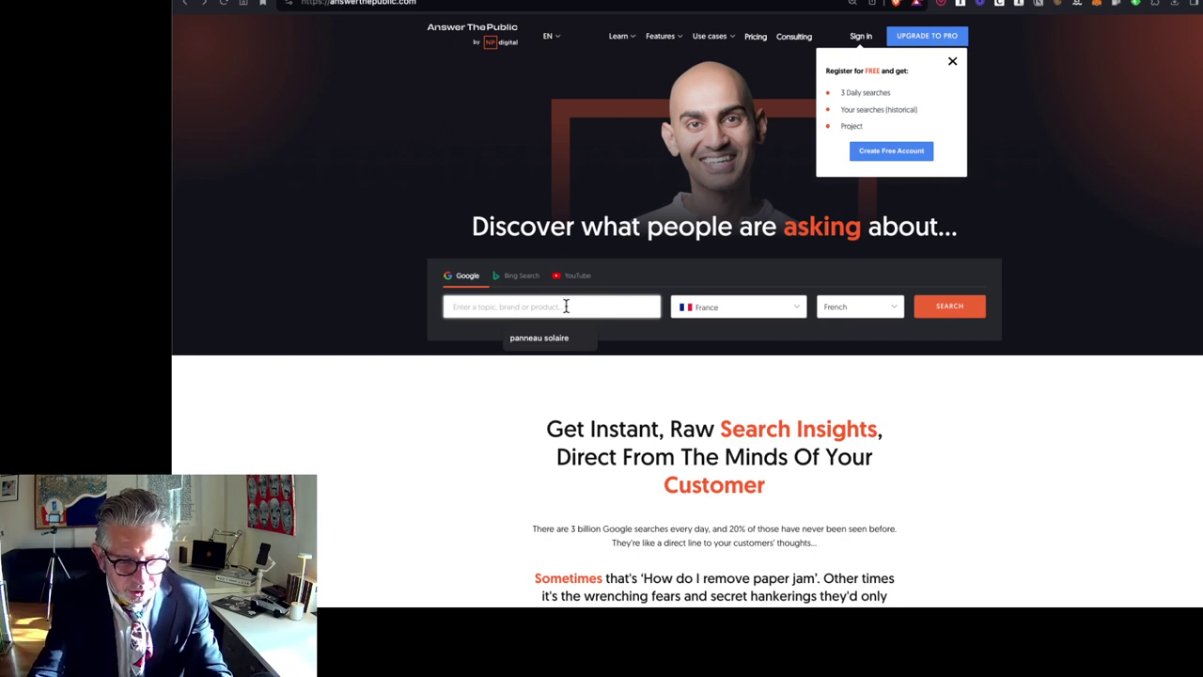
type("avionneur")
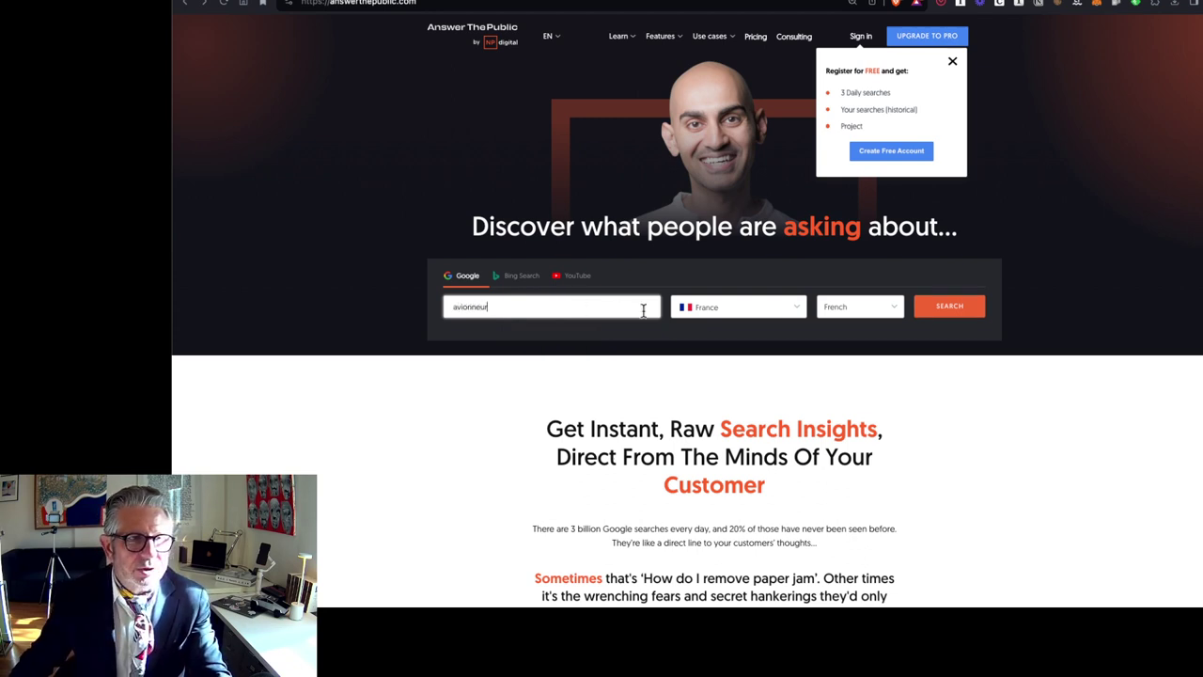
left_click(951, 310)
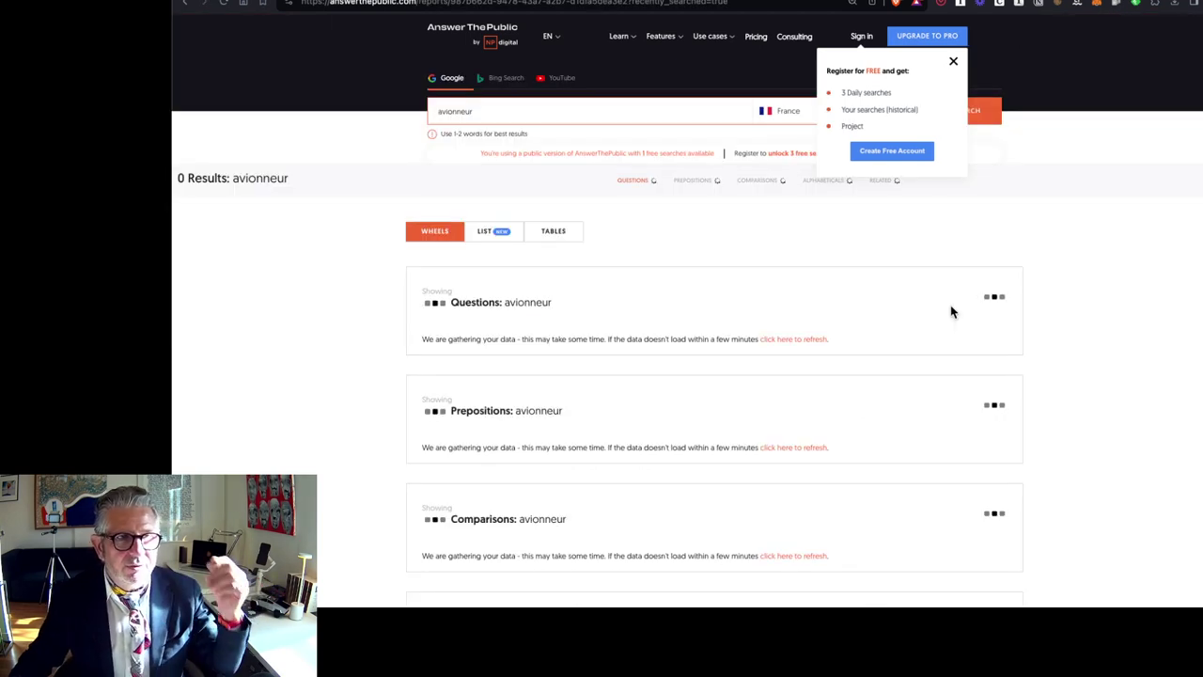
left_click(953, 60)
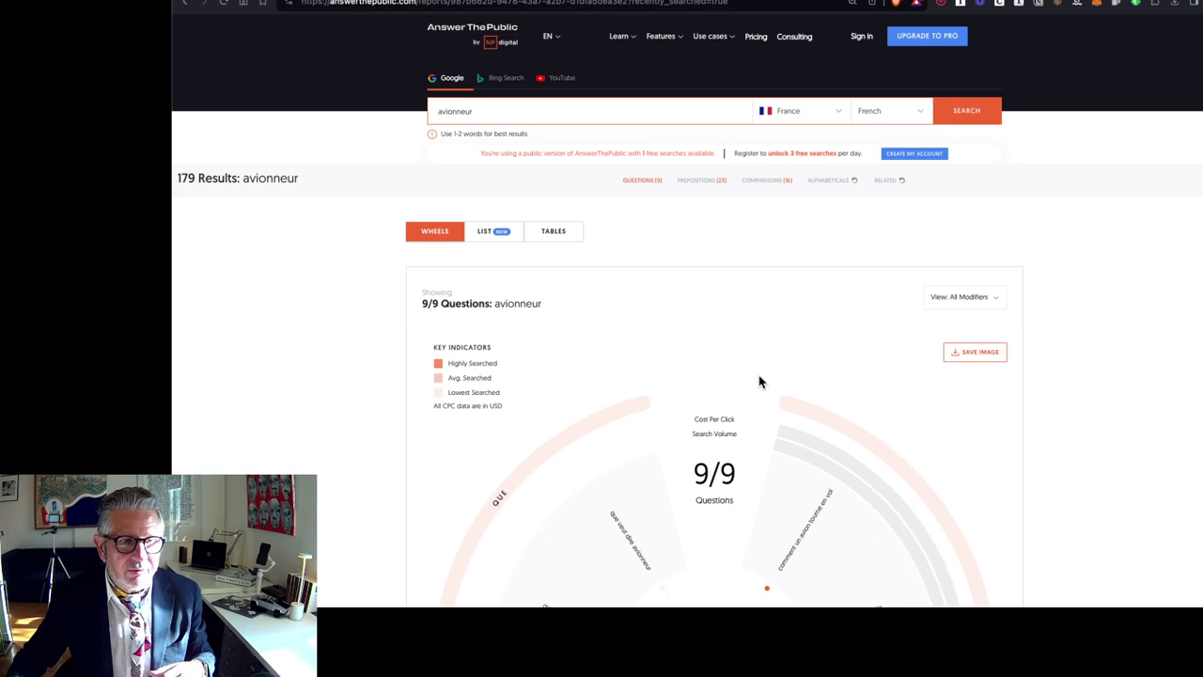
Step: Bring up the questions wheel for avionneur and dismiss the List Visualization announcement
scroll(761, 382, "down", 5)
scroll(761, 382, "down", 1)
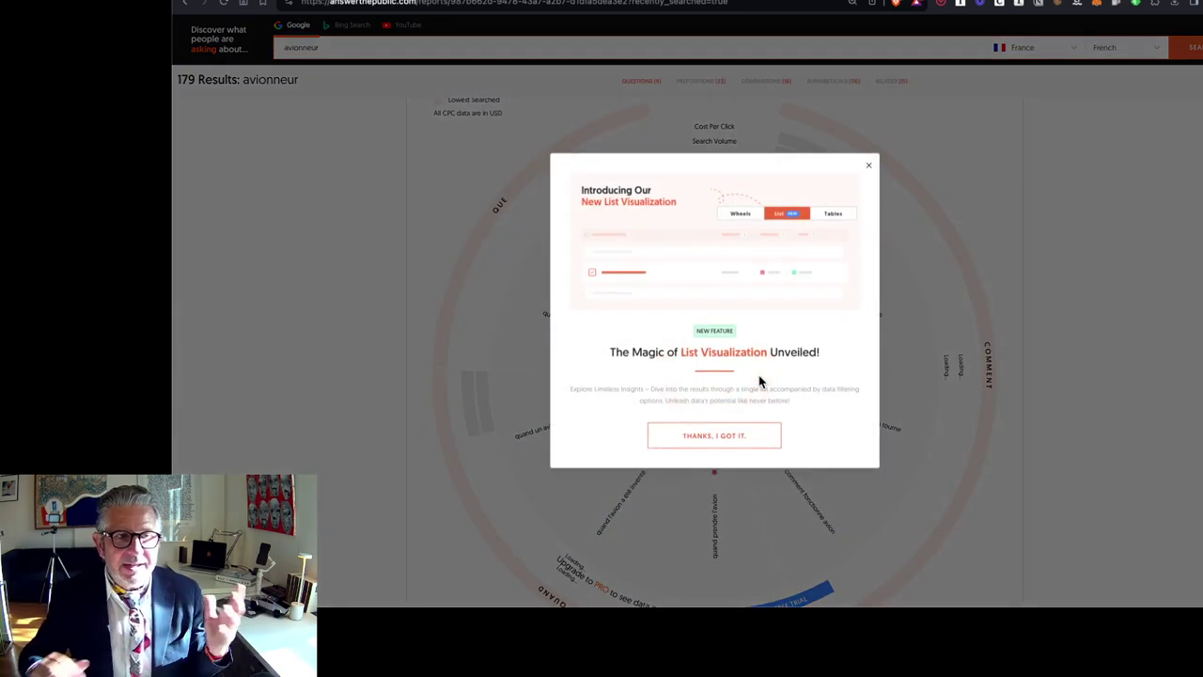
left_click(868, 168)
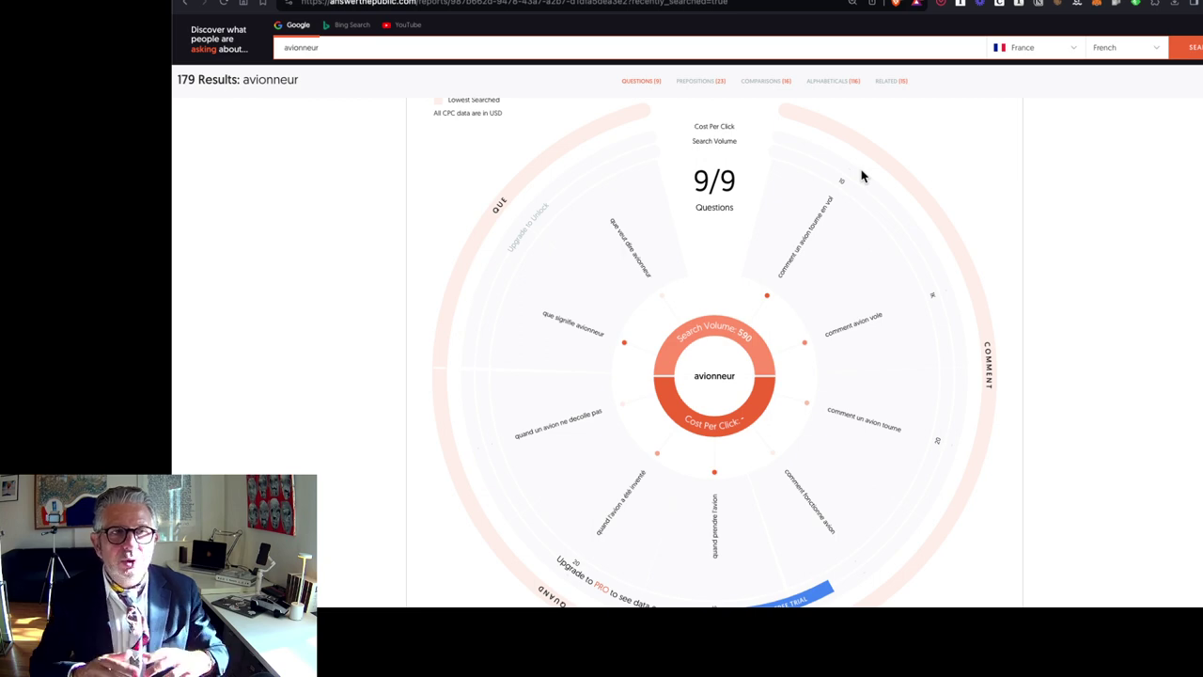
Step: Examine the prepositions wheel for avionneur, including "avionneur français 4 lettres", and return to the report overview
left_click(710, 80)
scroll(874, 260, "down", 2)
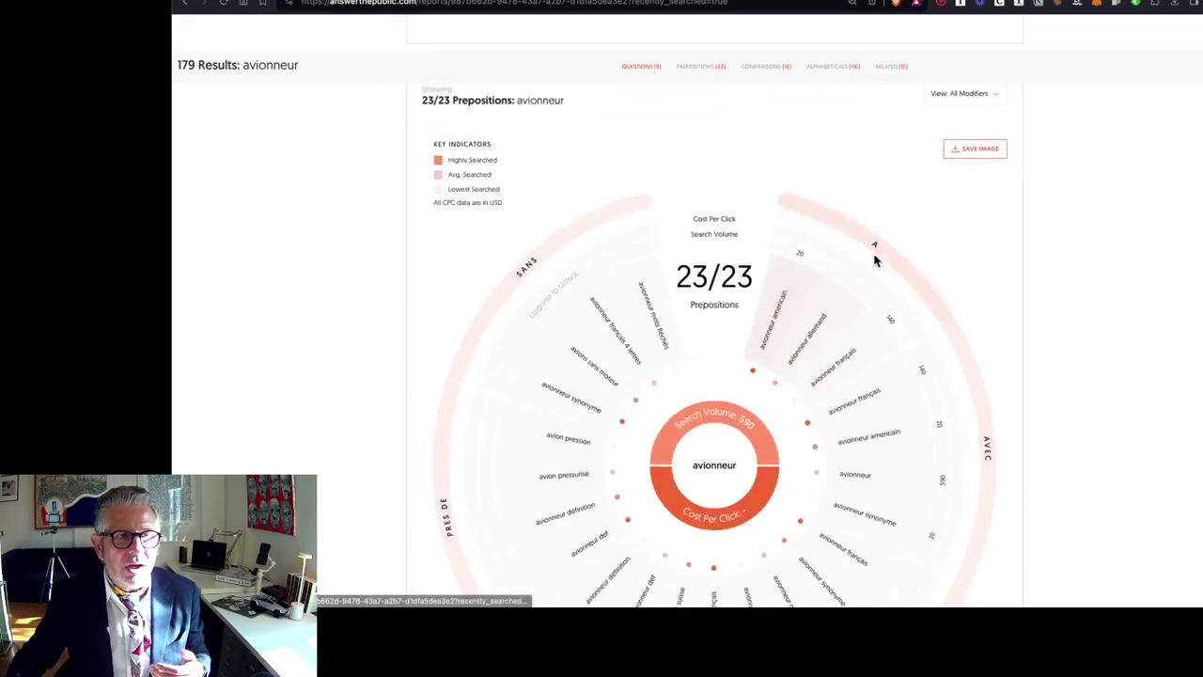
scroll(1031, 279, "down", 2)
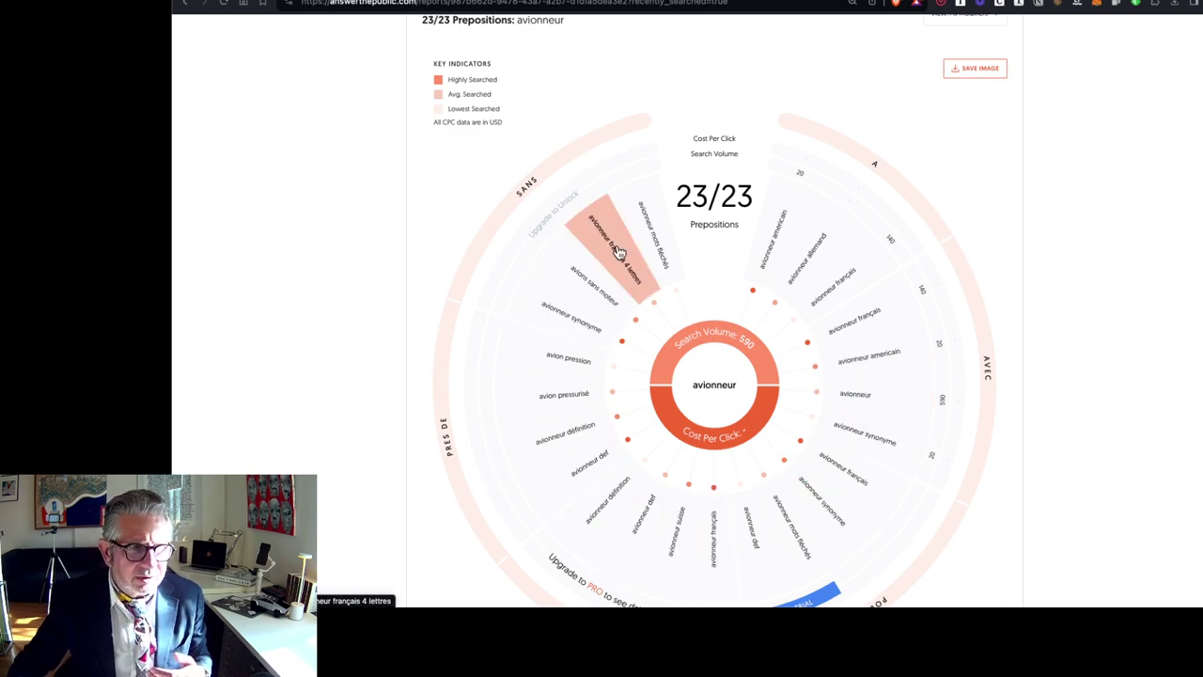
scroll(1122, 188, "up", 10)
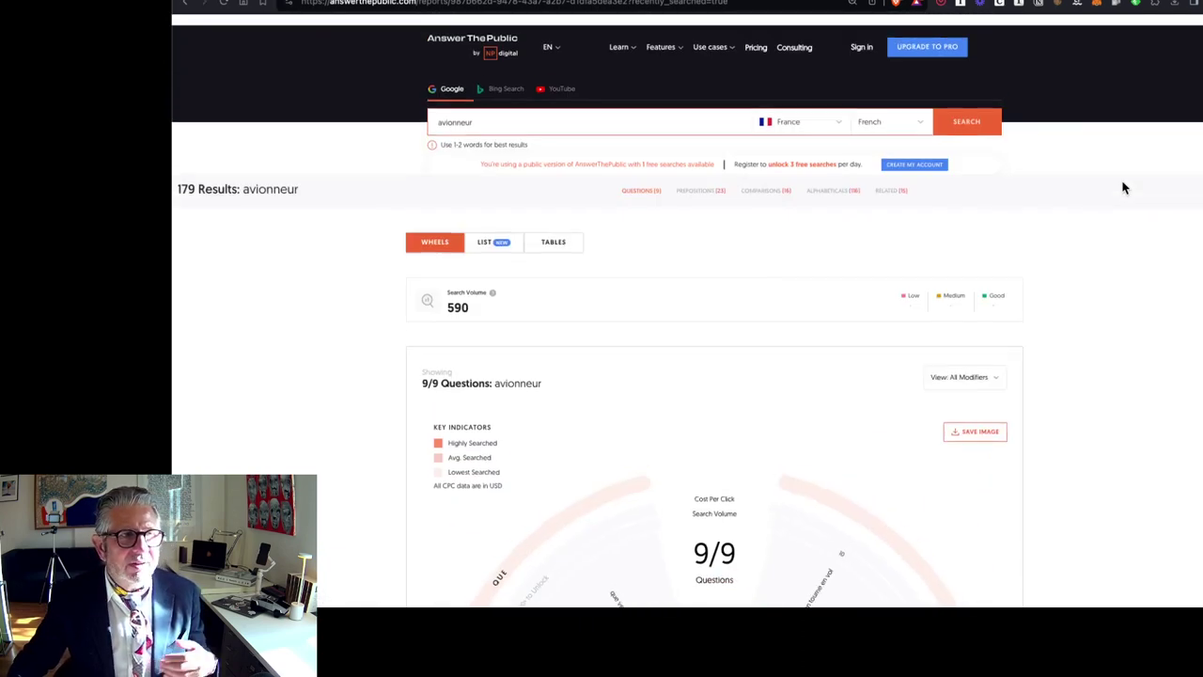
scroll(1122, 188, "down", 1)
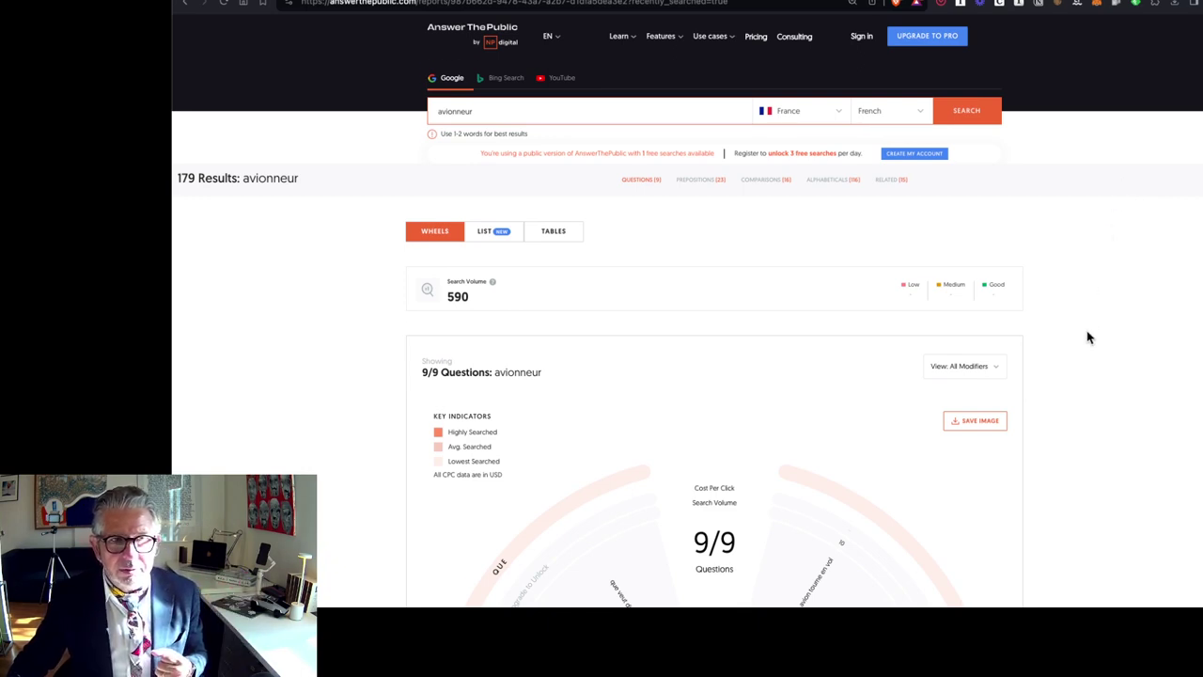
scroll(1089, 336, "down", 3)
scroll(1089, 337, "up", 3)
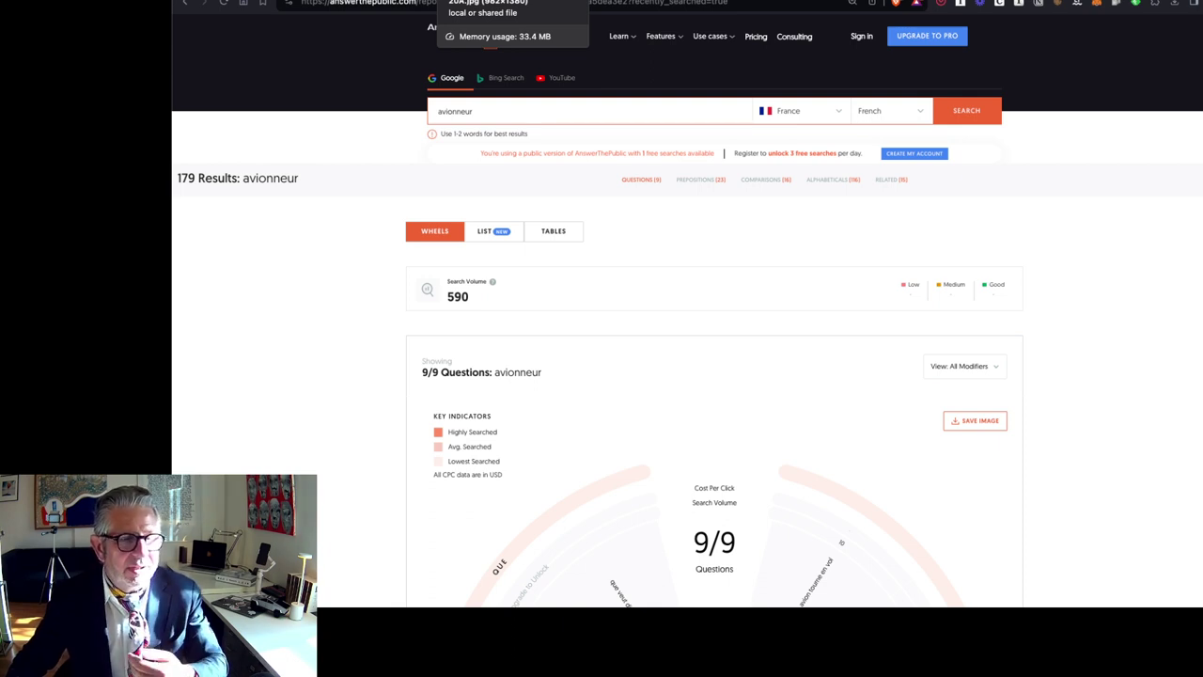
Step: Search AnswerThePublic's Google data for "CRM startup" with France and French
double_click(531, 110)
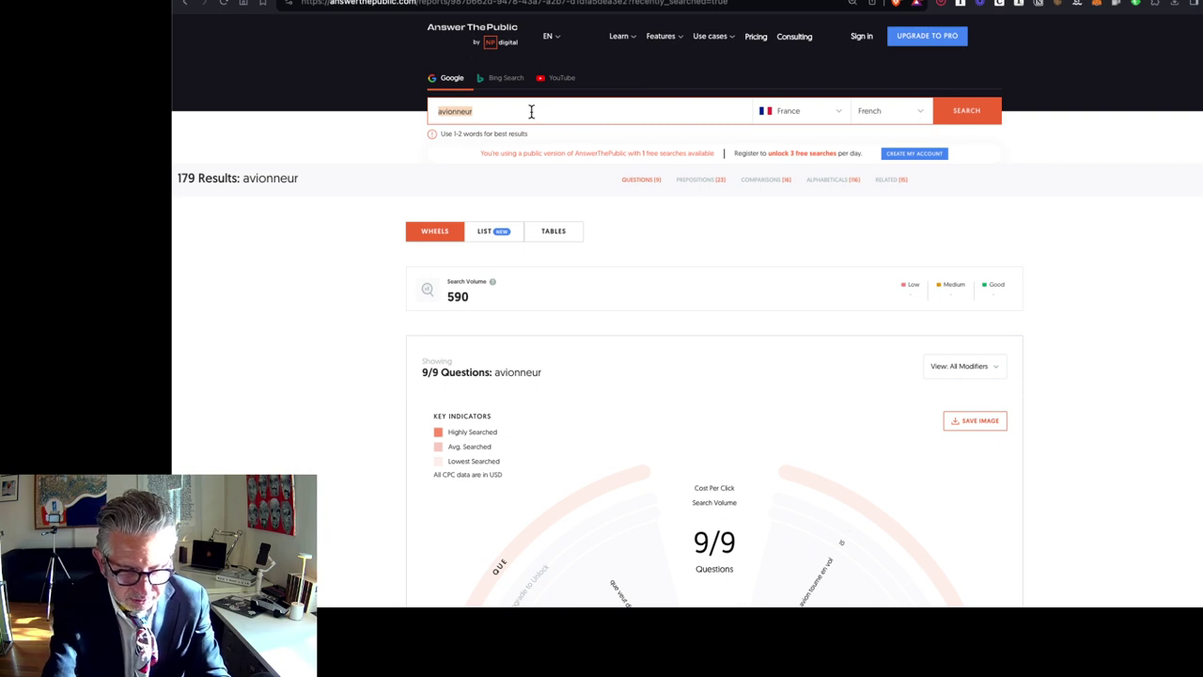
type("c")
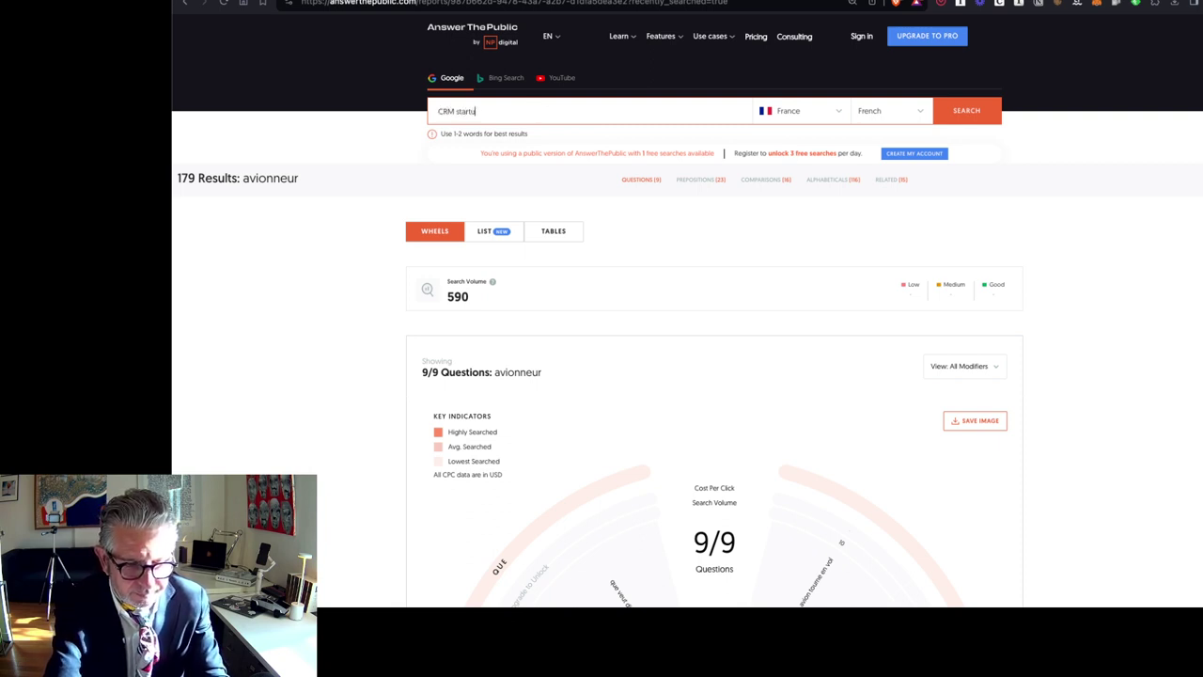
left_click(968, 113)
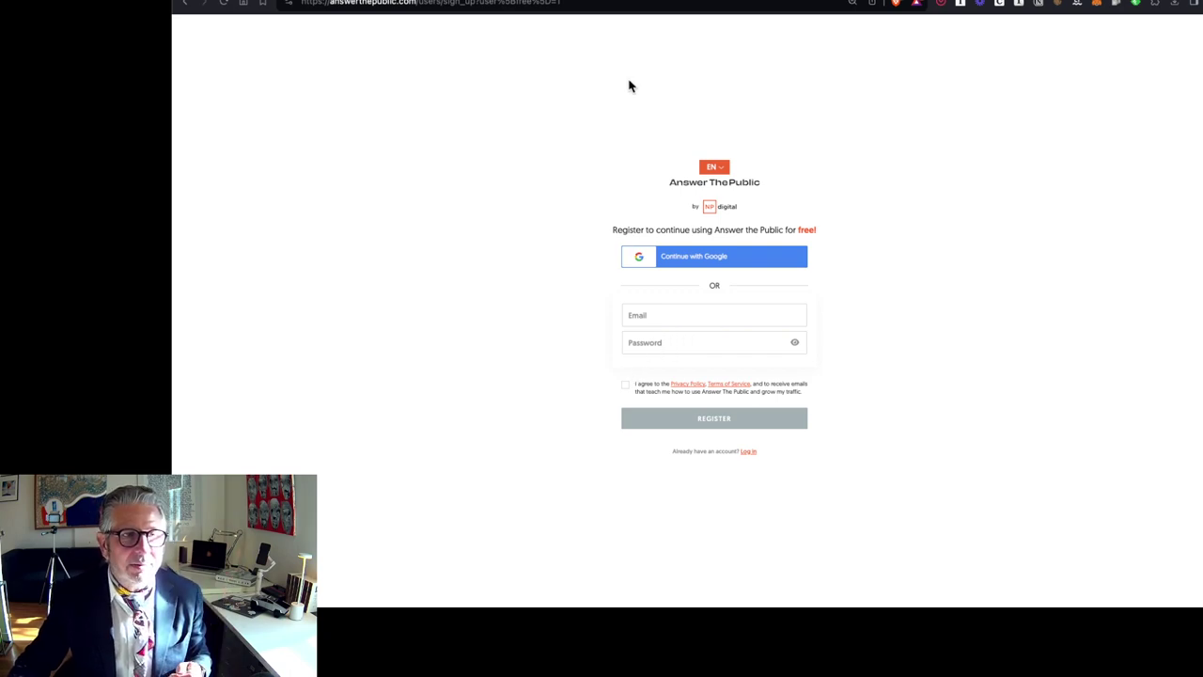
Step: Return to 20A.jpg to read the Google Ads item, and look over the account overview in Google Ads
left_click(470, 1)
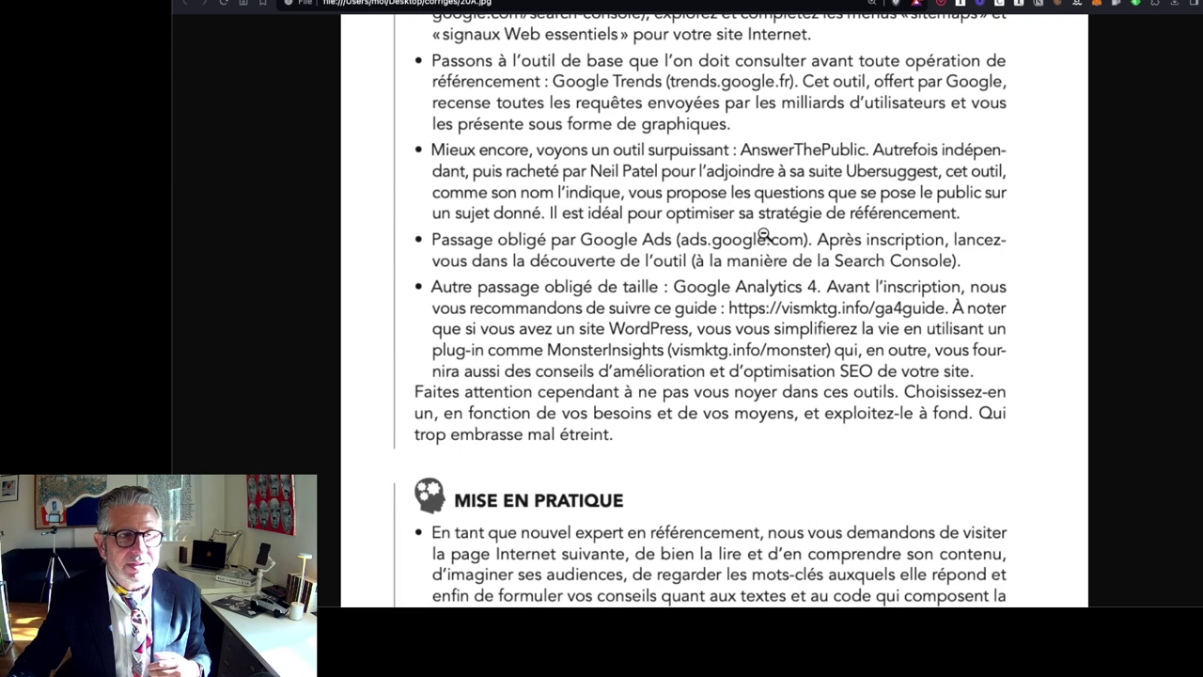
scroll(765, 234, "down", 2)
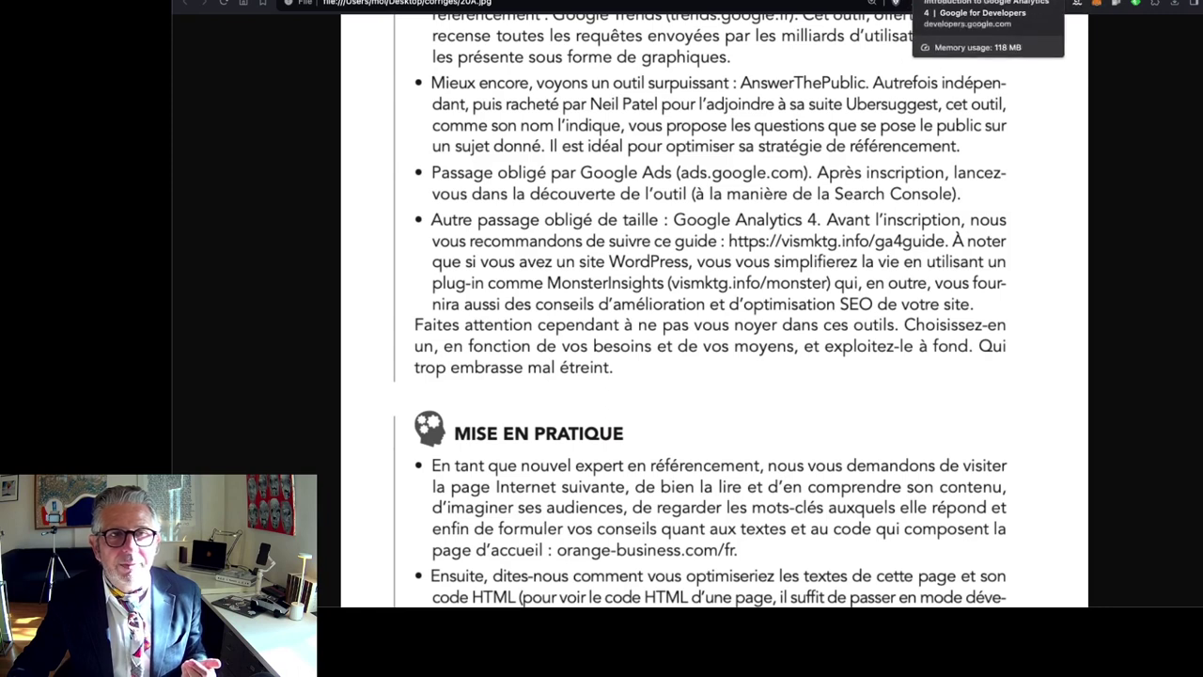
left_click(902, 2)
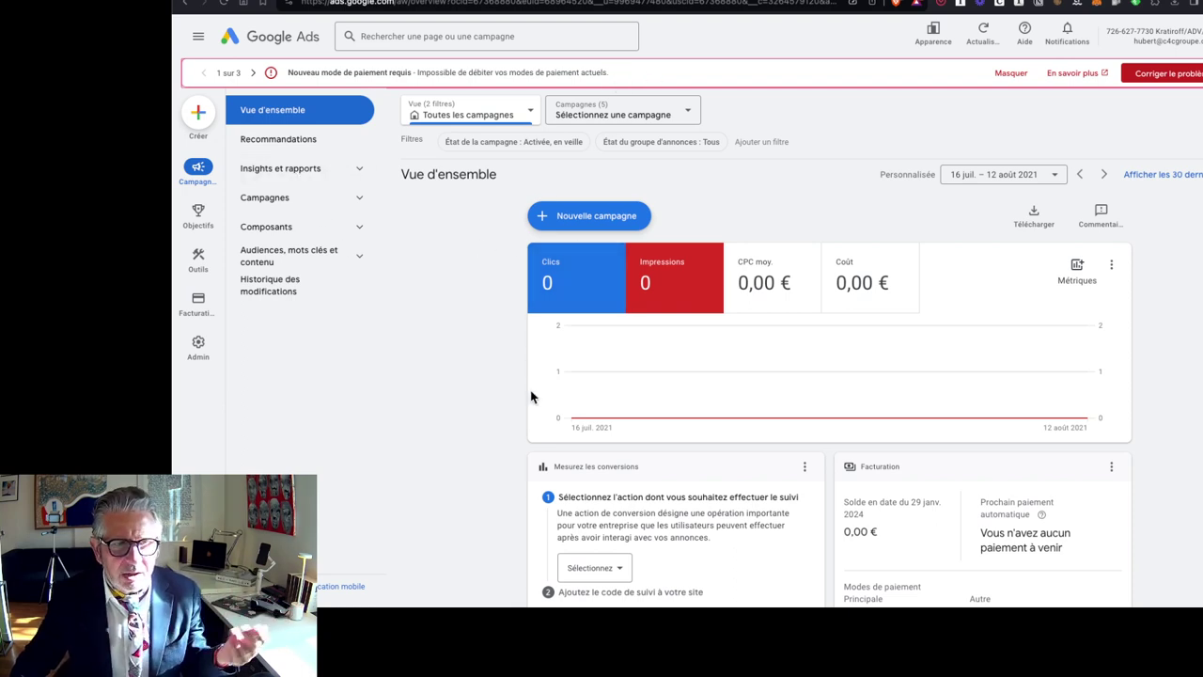
scroll(532, 397, "down", 10)
scroll(532, 397, "up", 10)
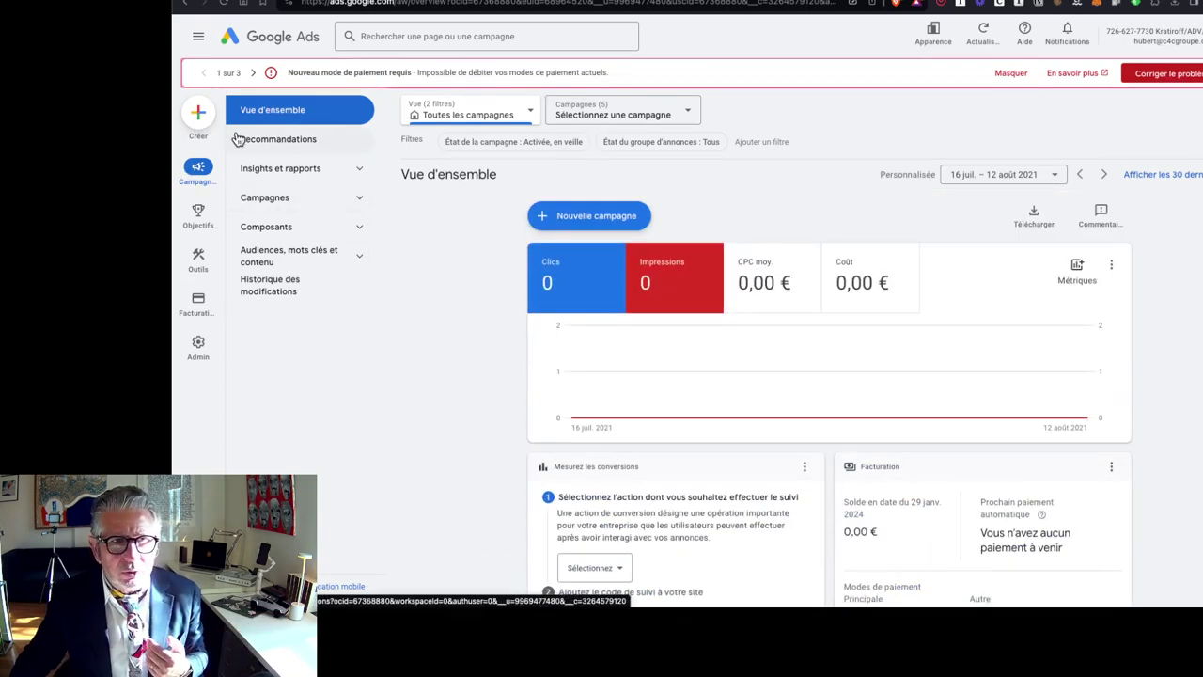
Step: Start a new Google Ads campaign with the "Trafic vers le site Web" objective and "Recherche" type, dismissing the brand-campaign notice
left_click(199, 114)
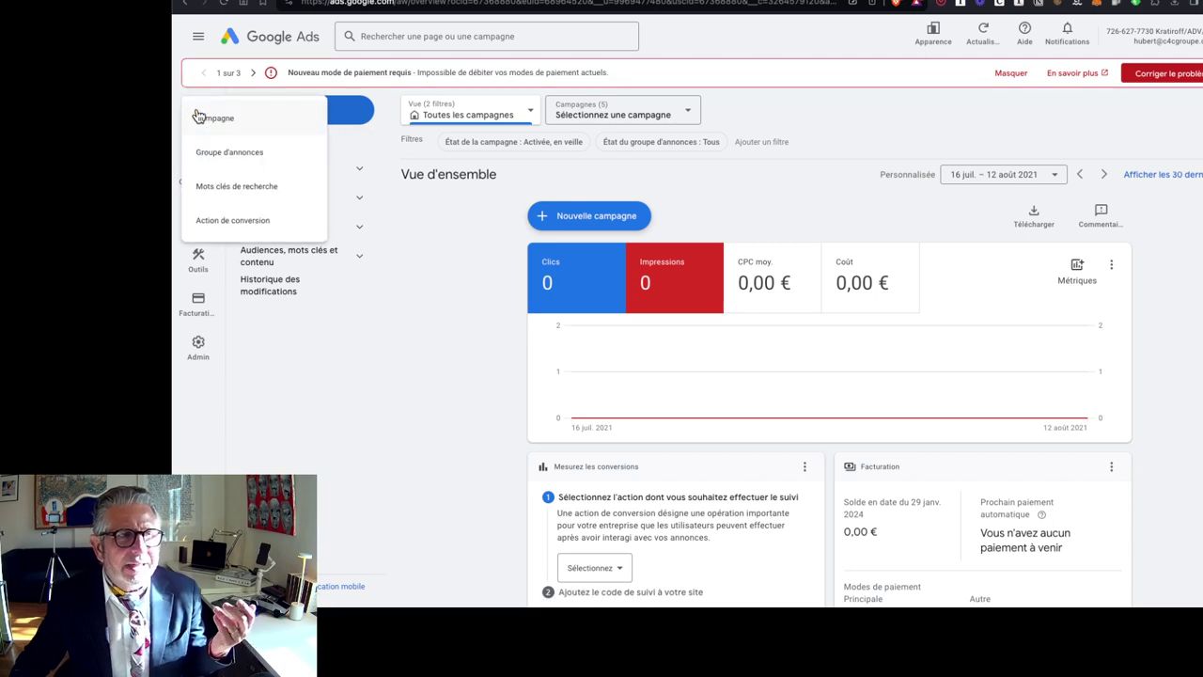
left_click(238, 122)
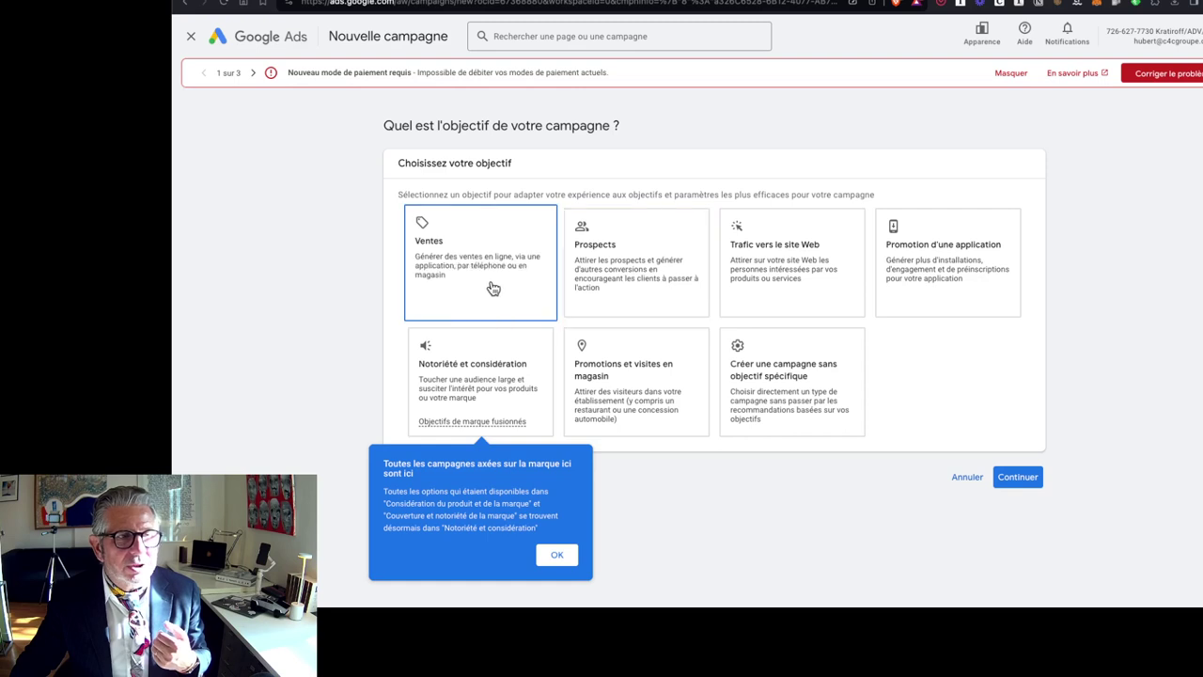
left_click(555, 554)
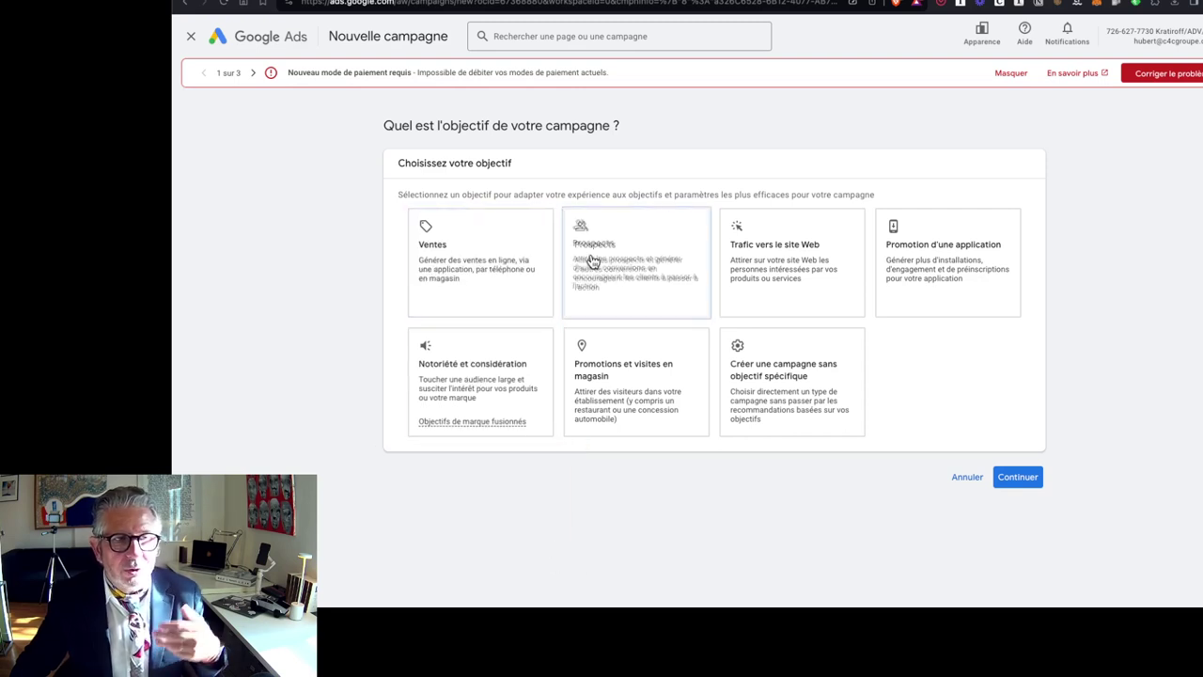
left_click(775, 247)
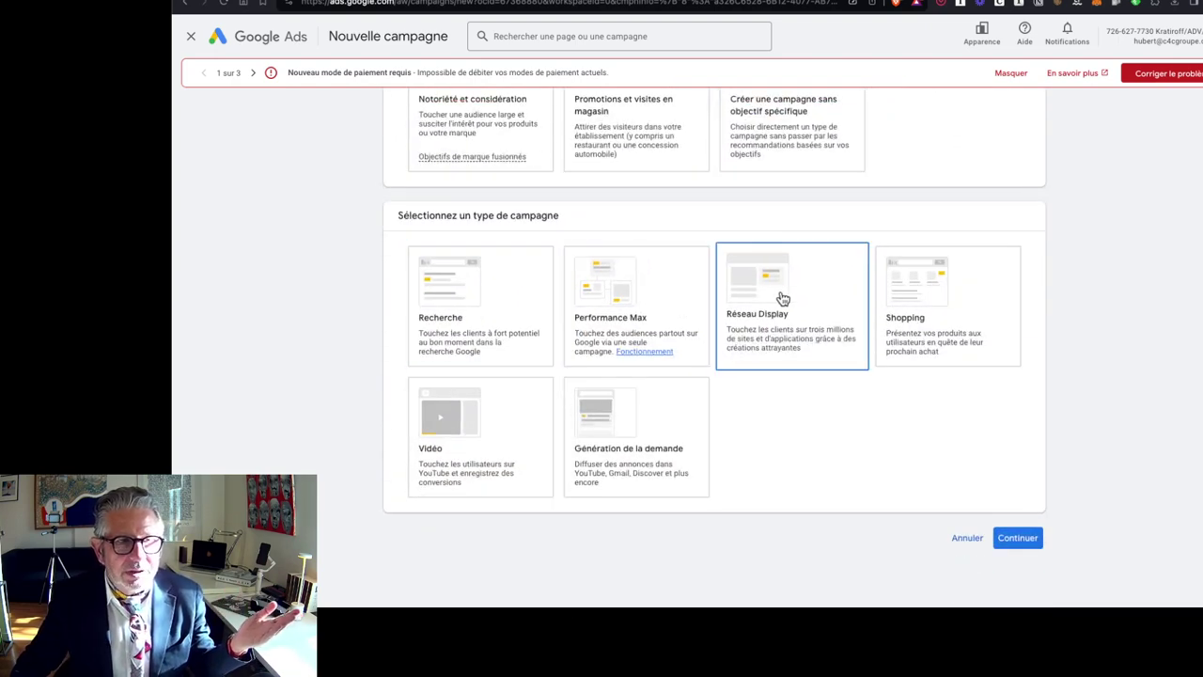
left_click(449, 310)
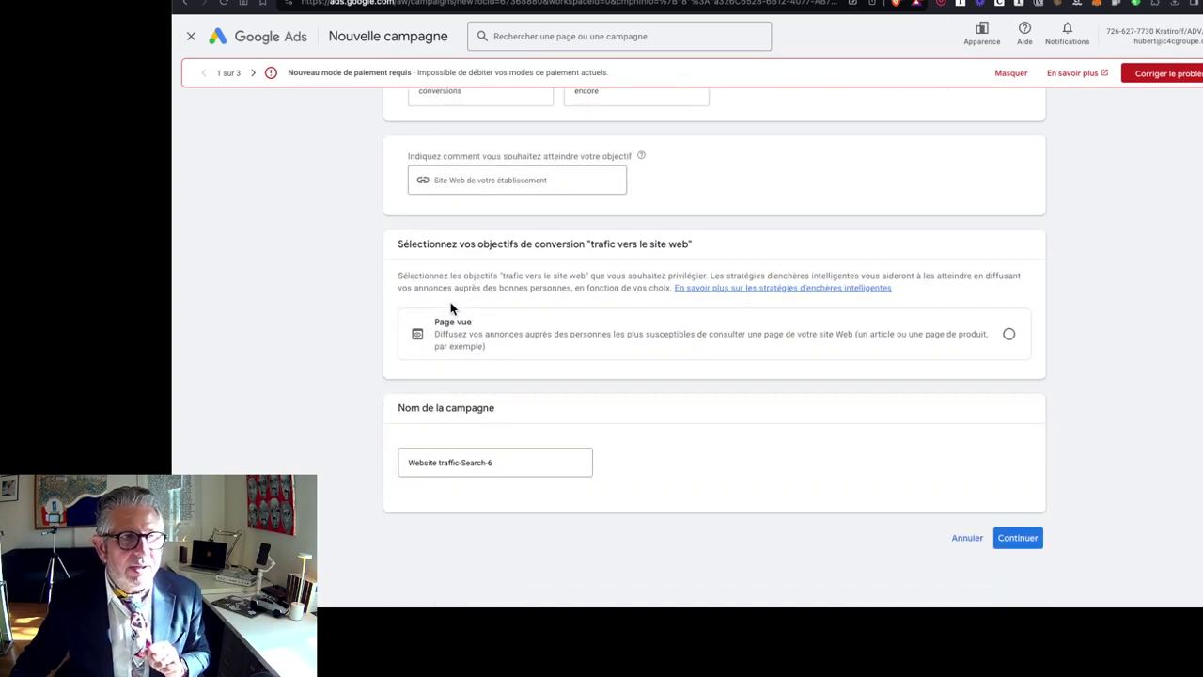
Step: Look over the business website and campaign name fields of the new search campaign
left_click(474, 177)
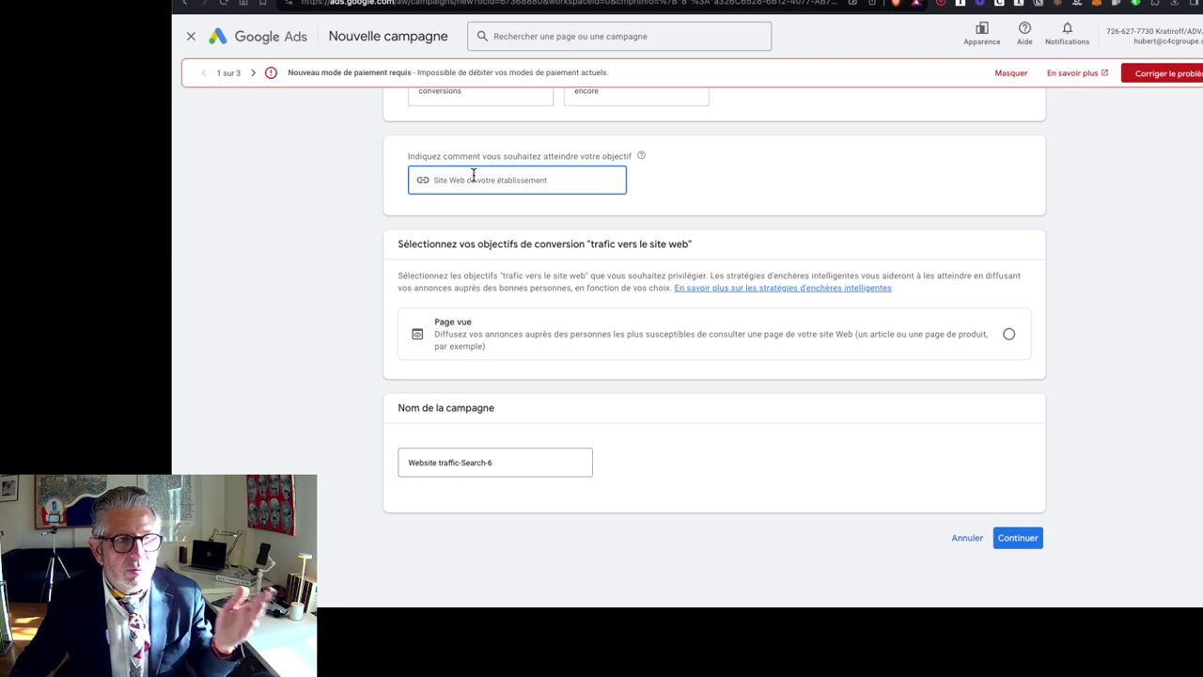
left_click(502, 462)
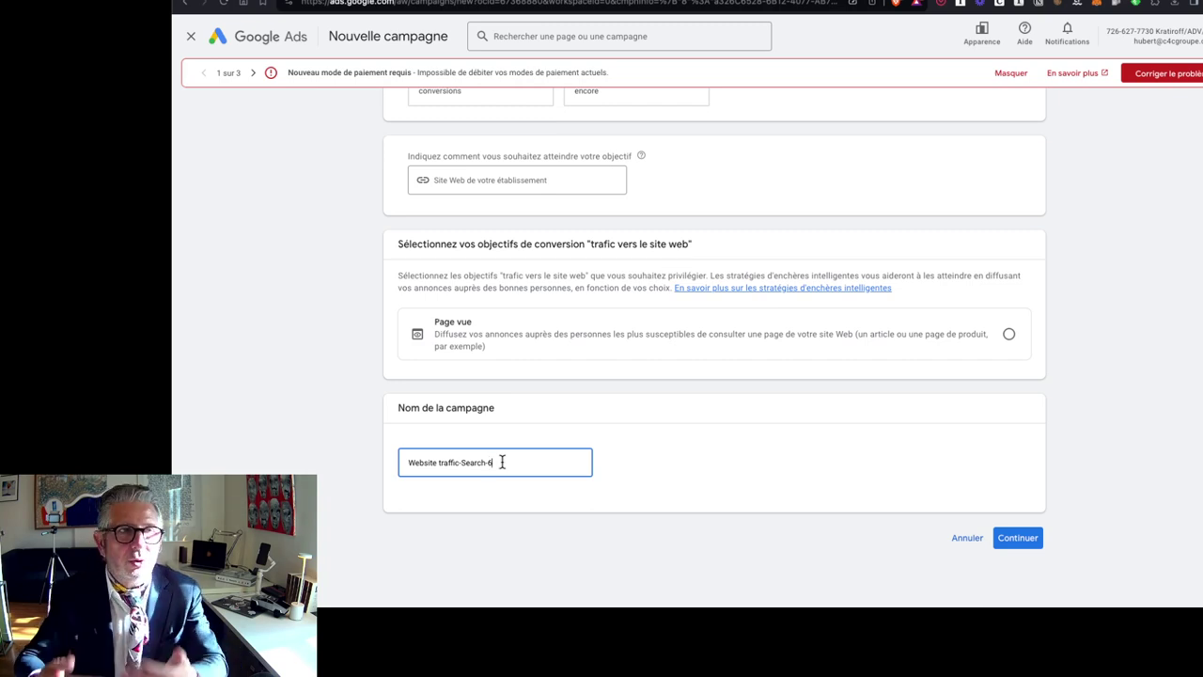
scroll(543, 113, "up", 2)
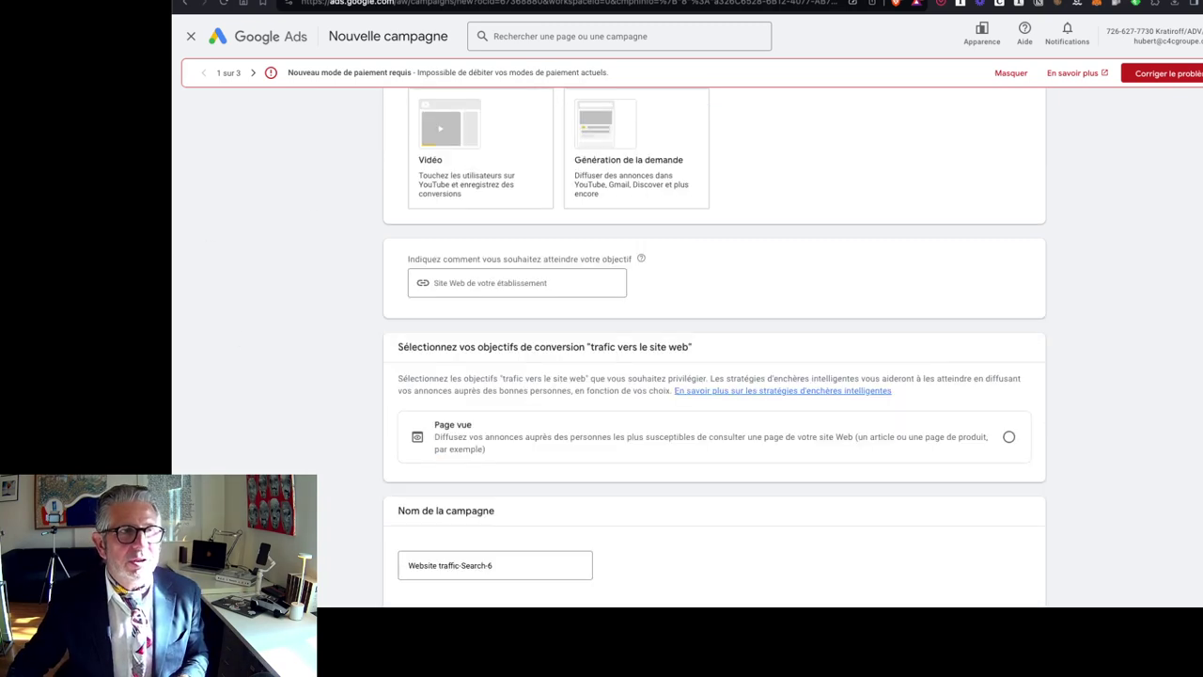
Step: Return to 20A.jpg to read the Google Analytics 4 paragraph and the exercise below it, and switch to Google Analytics
key("ctrl+Tab")
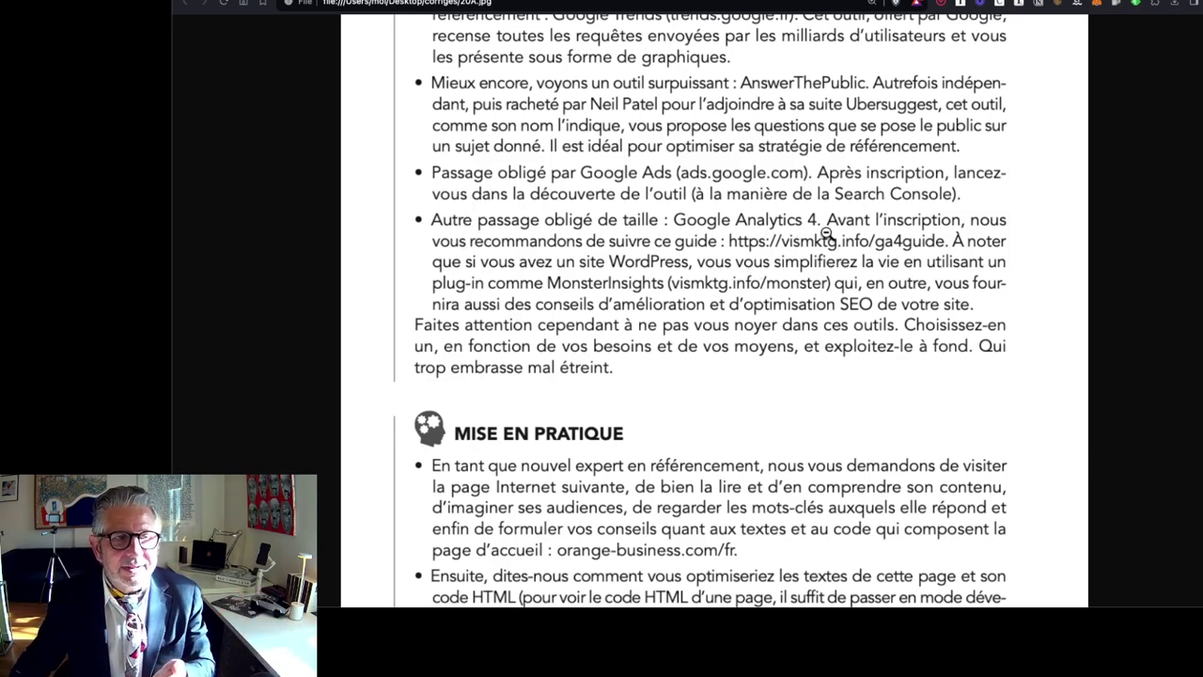
scroll(828, 234, "down", 2)
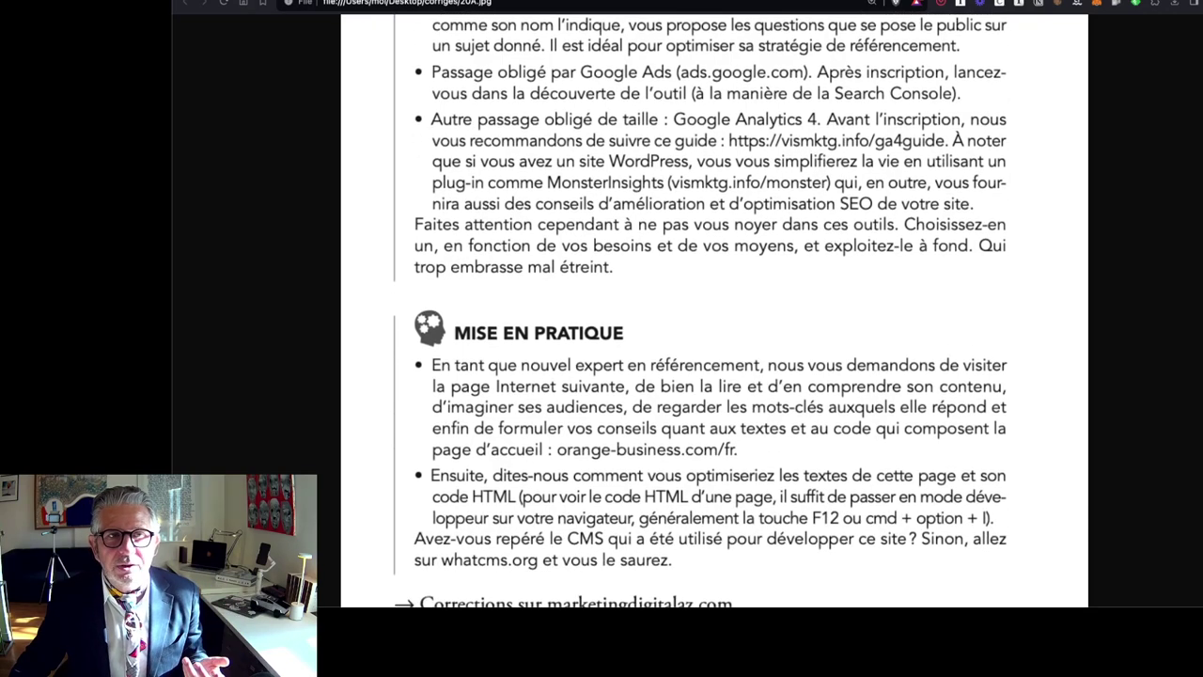
key("ctrl+Tab")
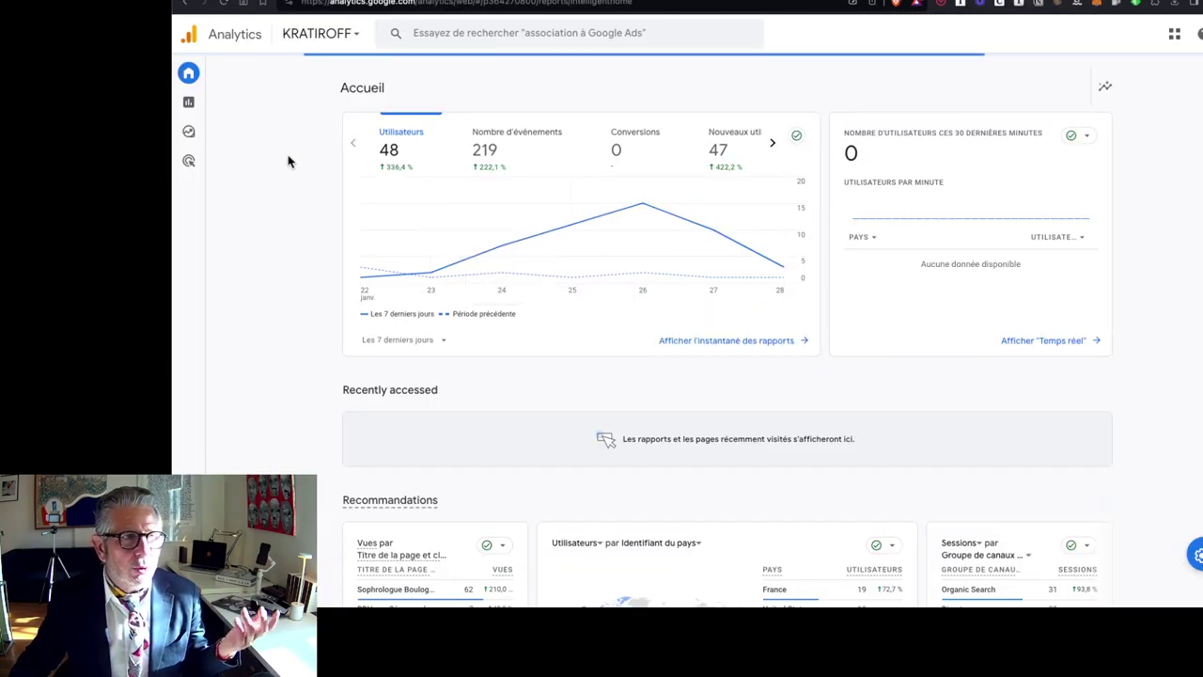
mouse_move(369, 286)
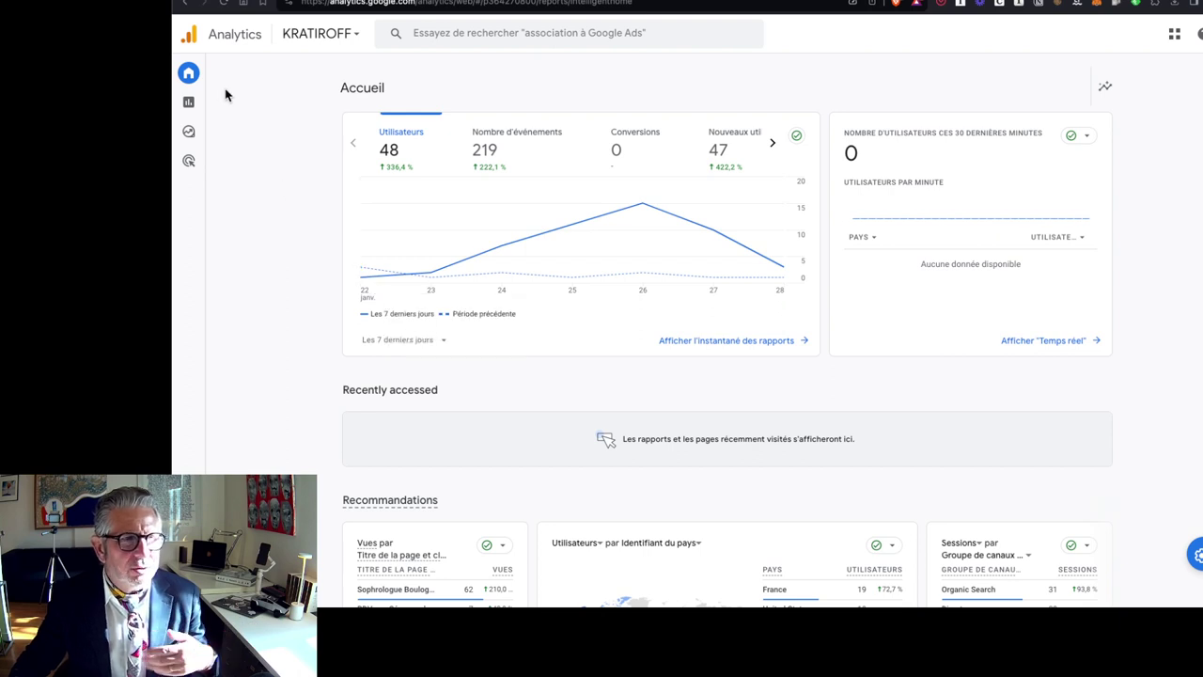
scroll(387, 290, "down", 1)
scroll(387, 290, "down", 3)
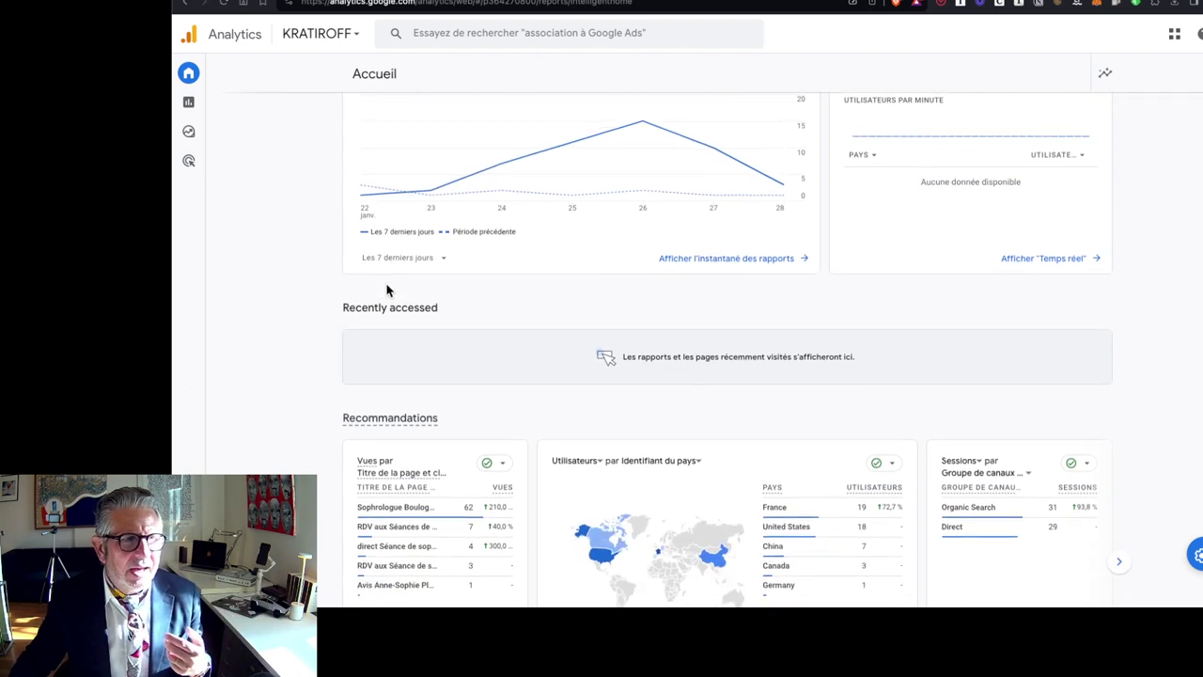
scroll(386, 289, "up", 3)
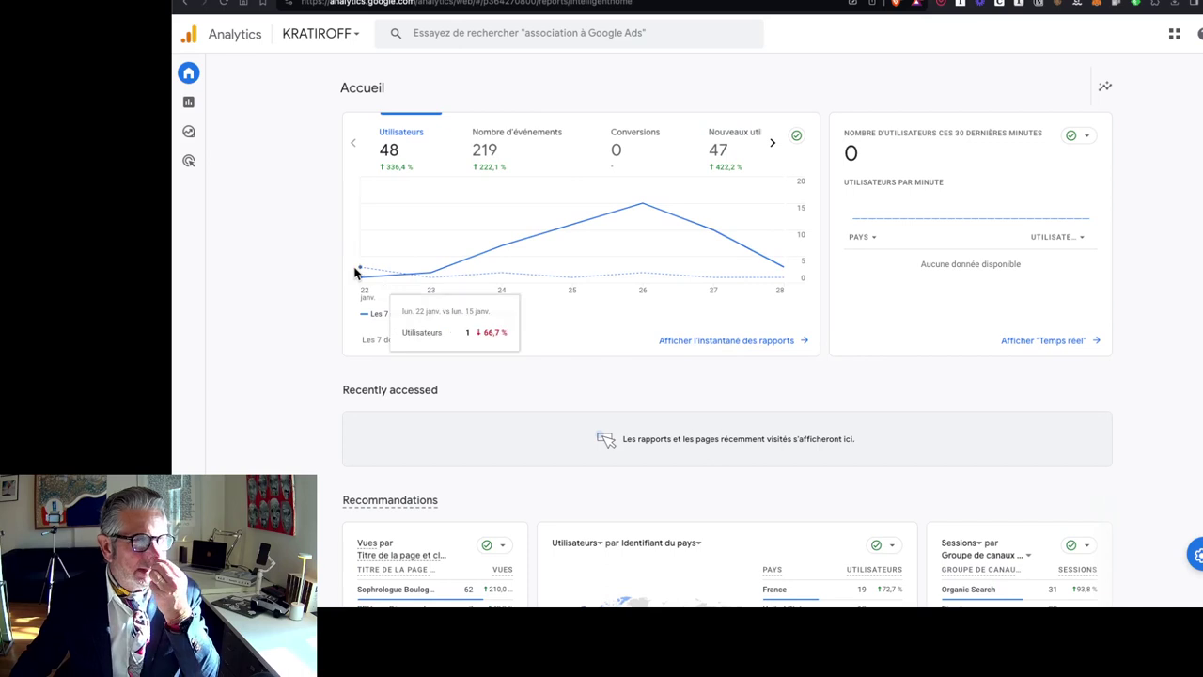
left_click(313, 39)
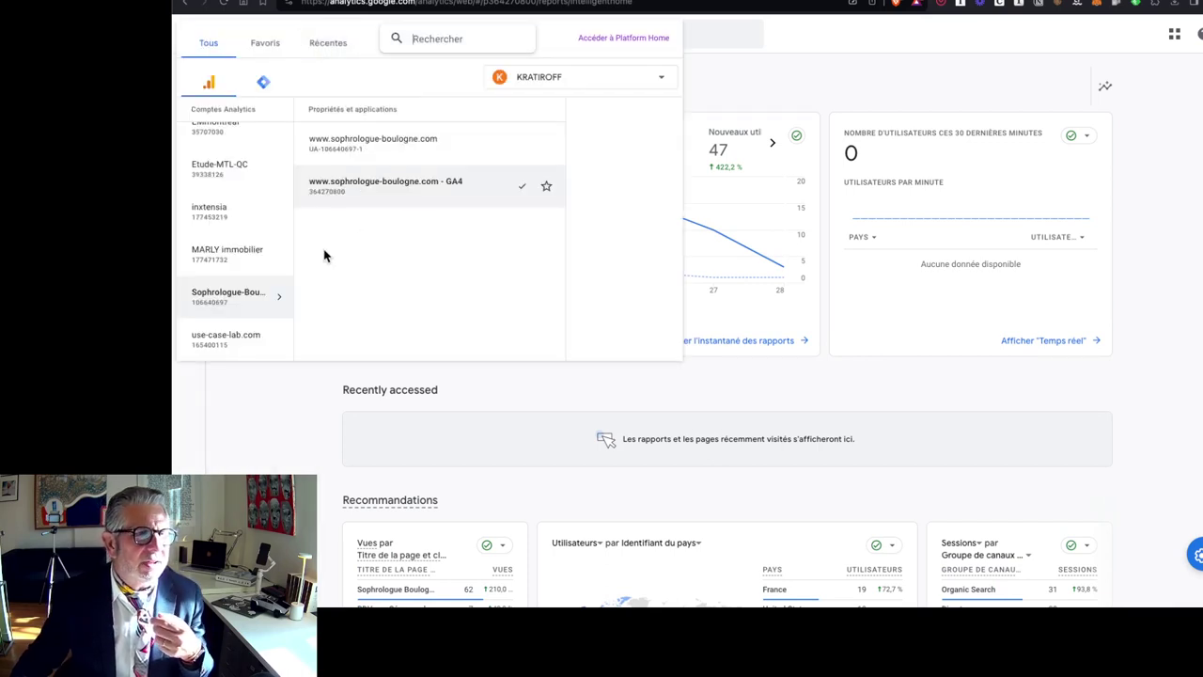
left_click(356, 187)
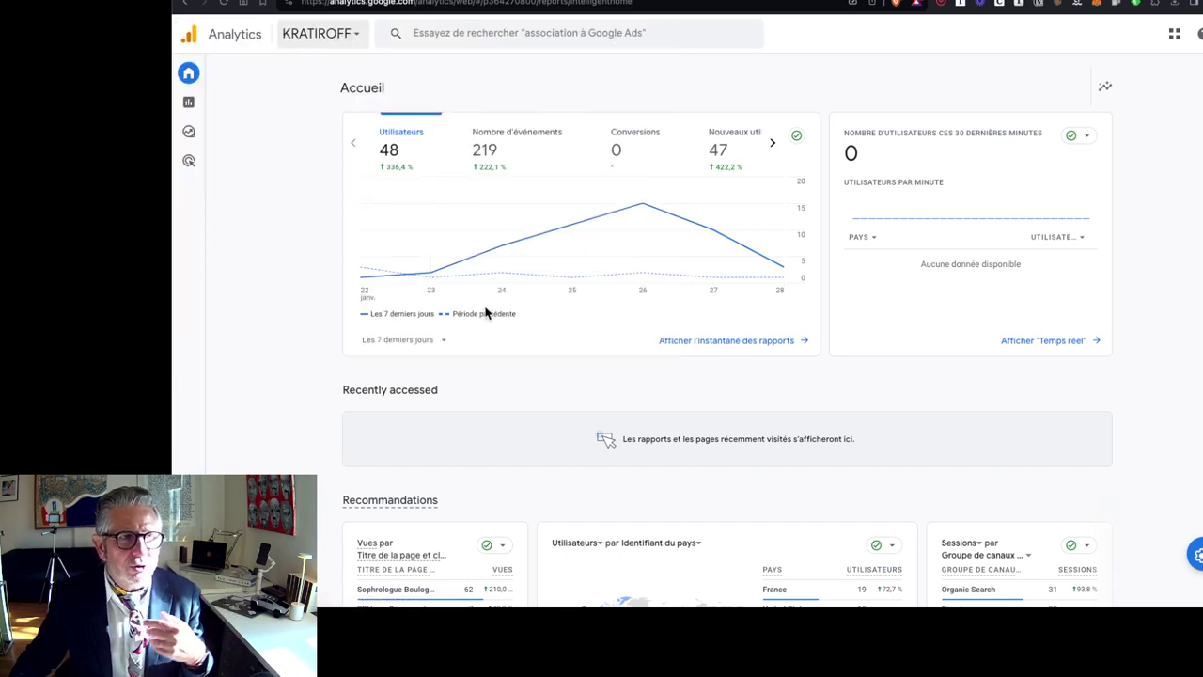
Step: Review the recommendation cards on the Analytics home page and open the reports snapshot
scroll(577, 379, "down", 3)
scroll(577, 379, "down", 1)
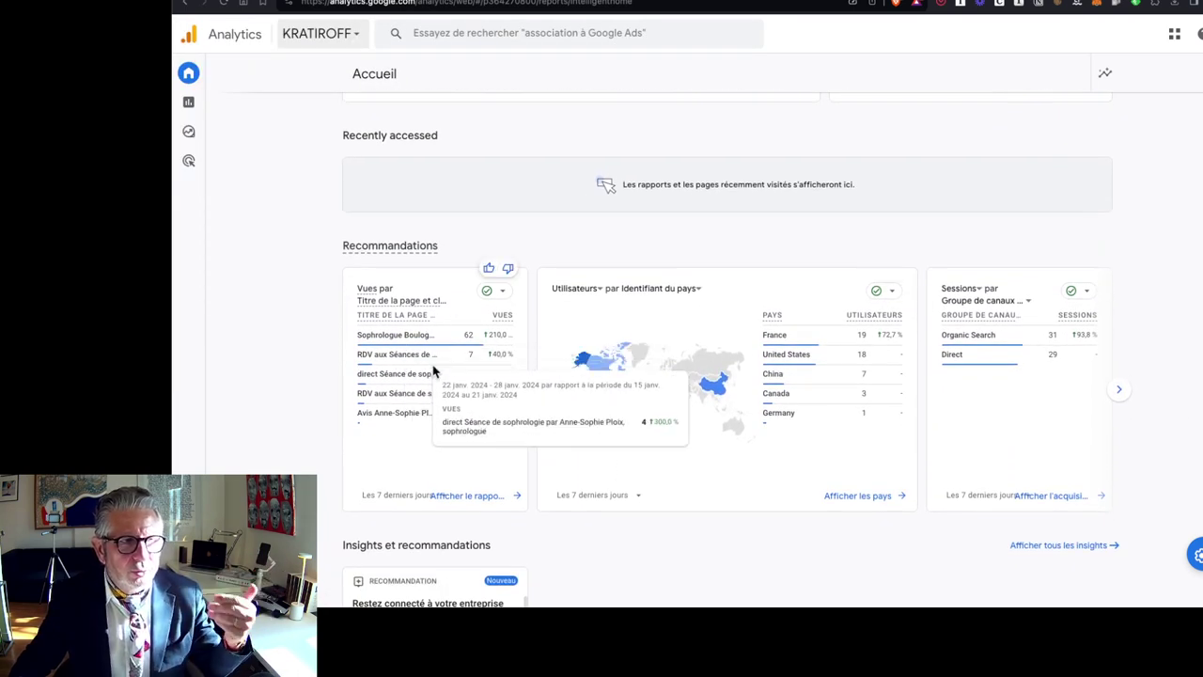
scroll(755, 395, "down", 5)
scroll(755, 400, "up", 10)
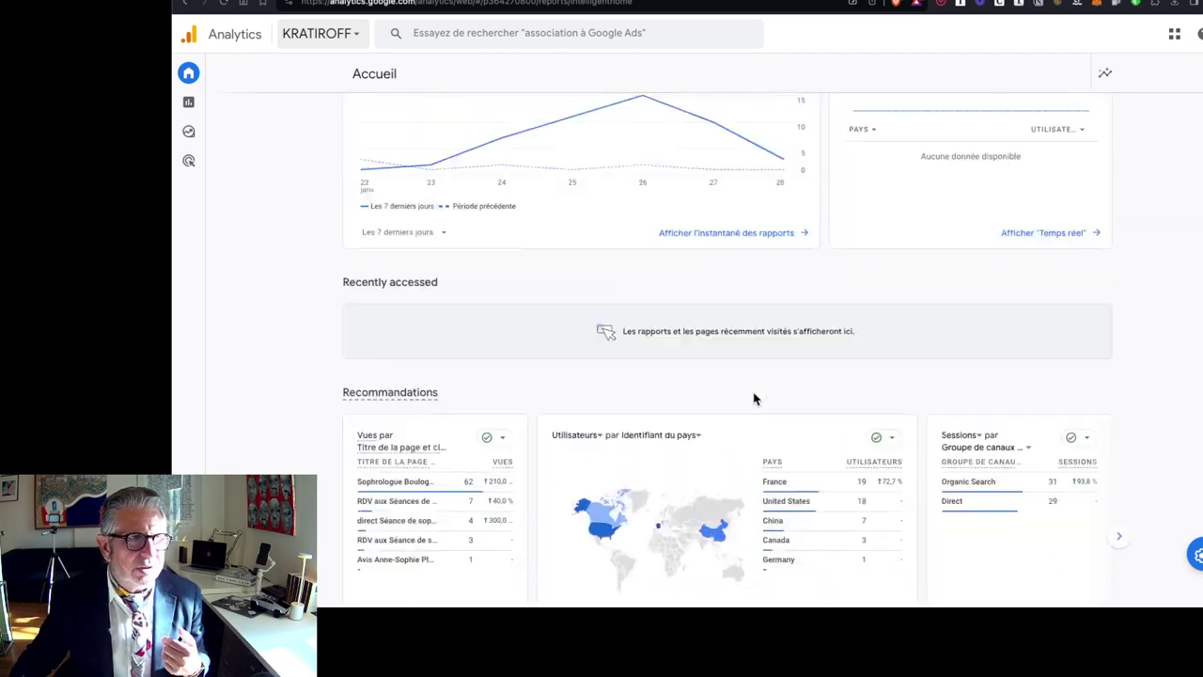
mouse_move(233, 80)
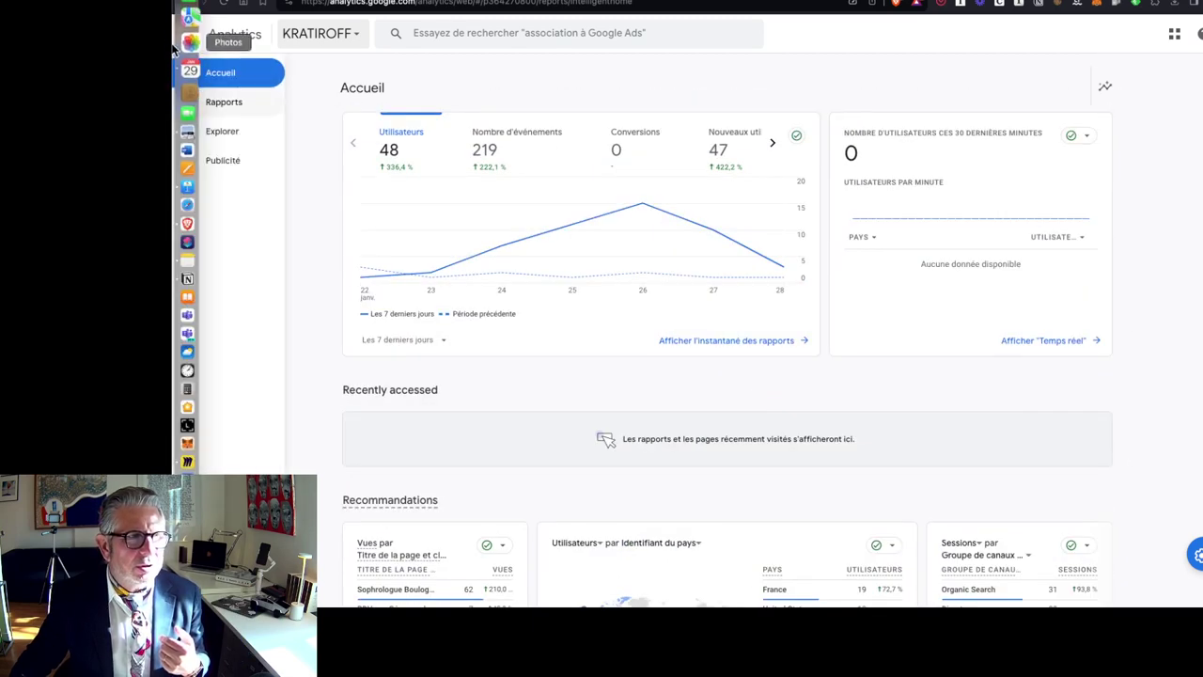
left_click(240, 104)
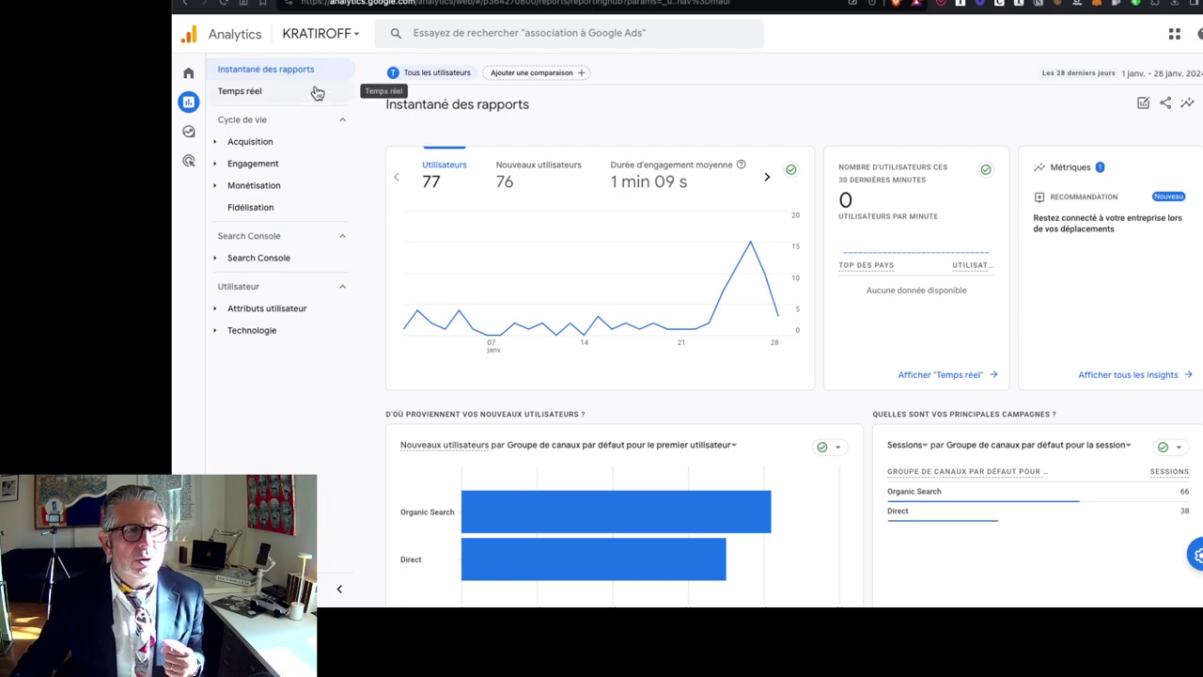
Step: Return to 20A.jpg and read the "Mise en pratique" exercise and the one-sentence chapter summary
key("ctrl+Tab")
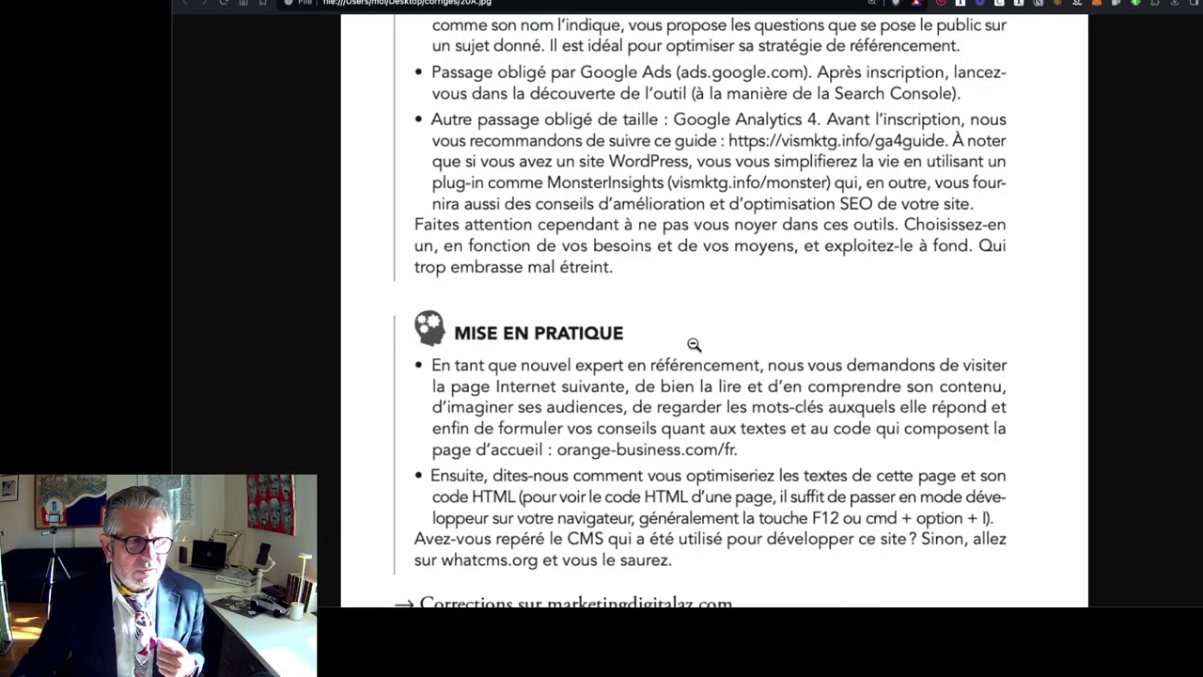
scroll(694, 345, "down", 3)
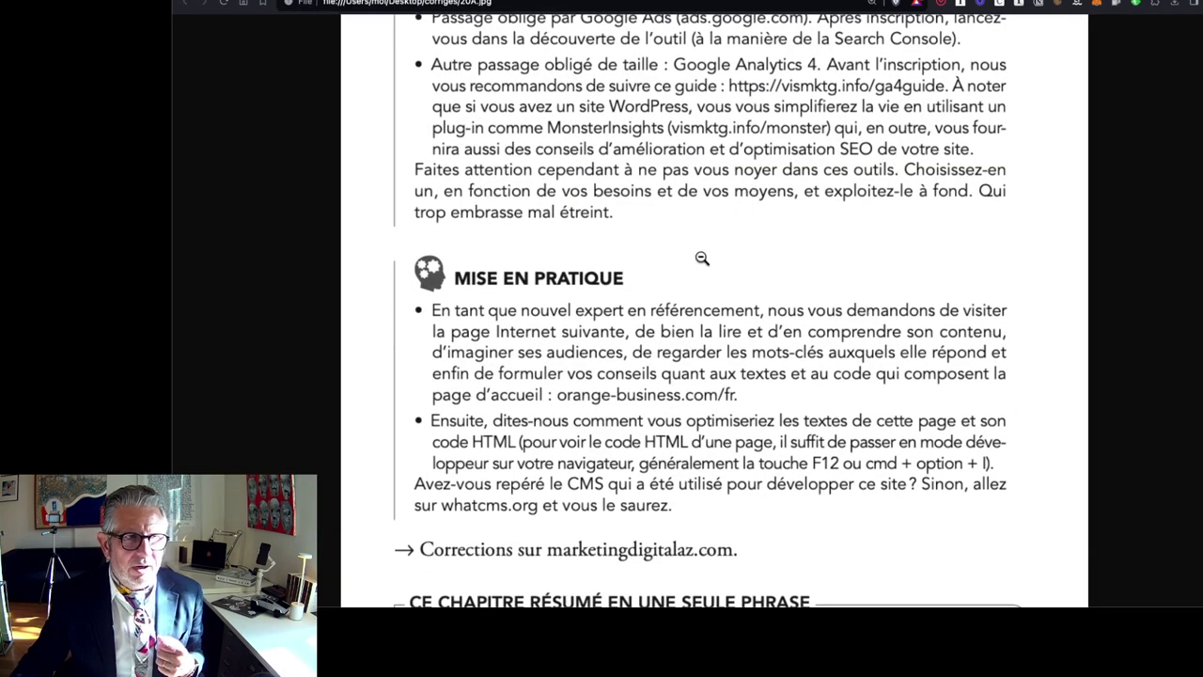
scroll(667, 306, "down", 3)
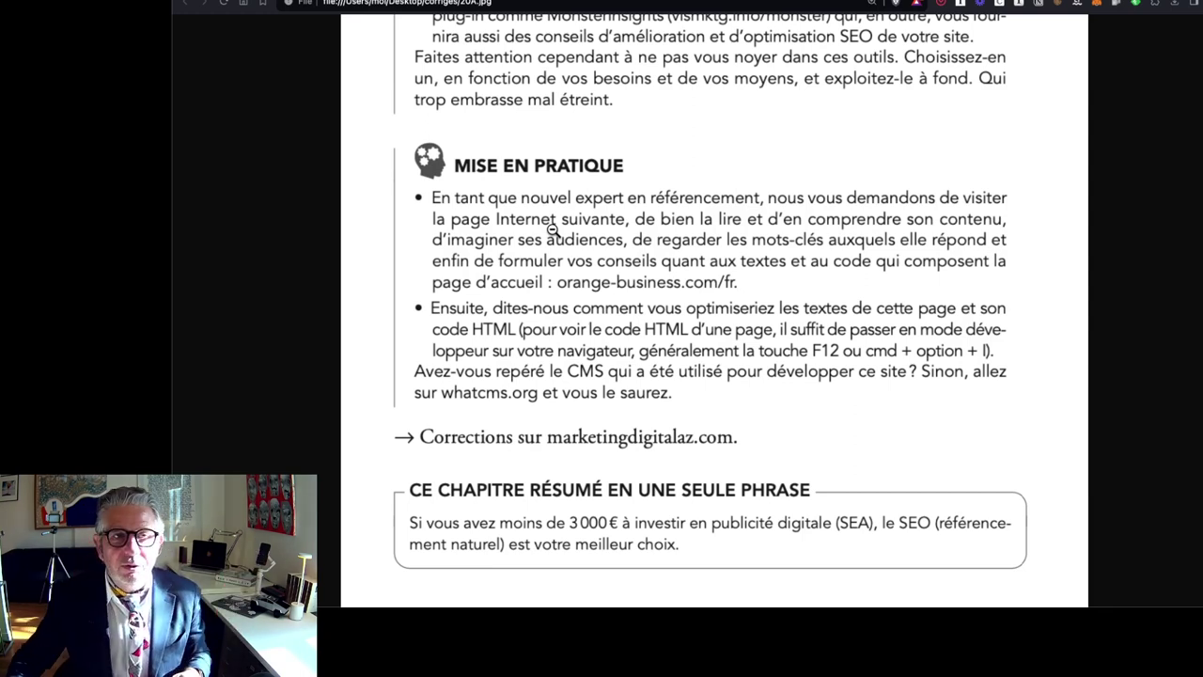
Step: Switch to the Orange Business site and look through its French home page
key("ctrl+Tab")
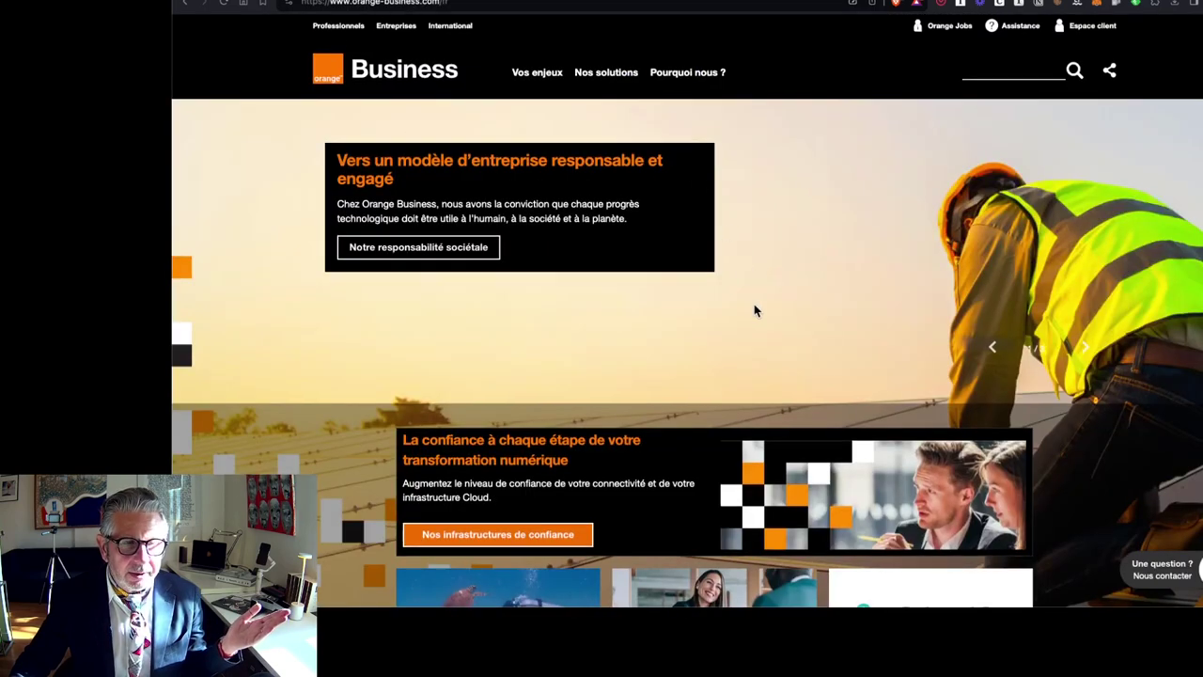
scroll(754, 304, "down", 5)
scroll(755, 312, "down", 6)
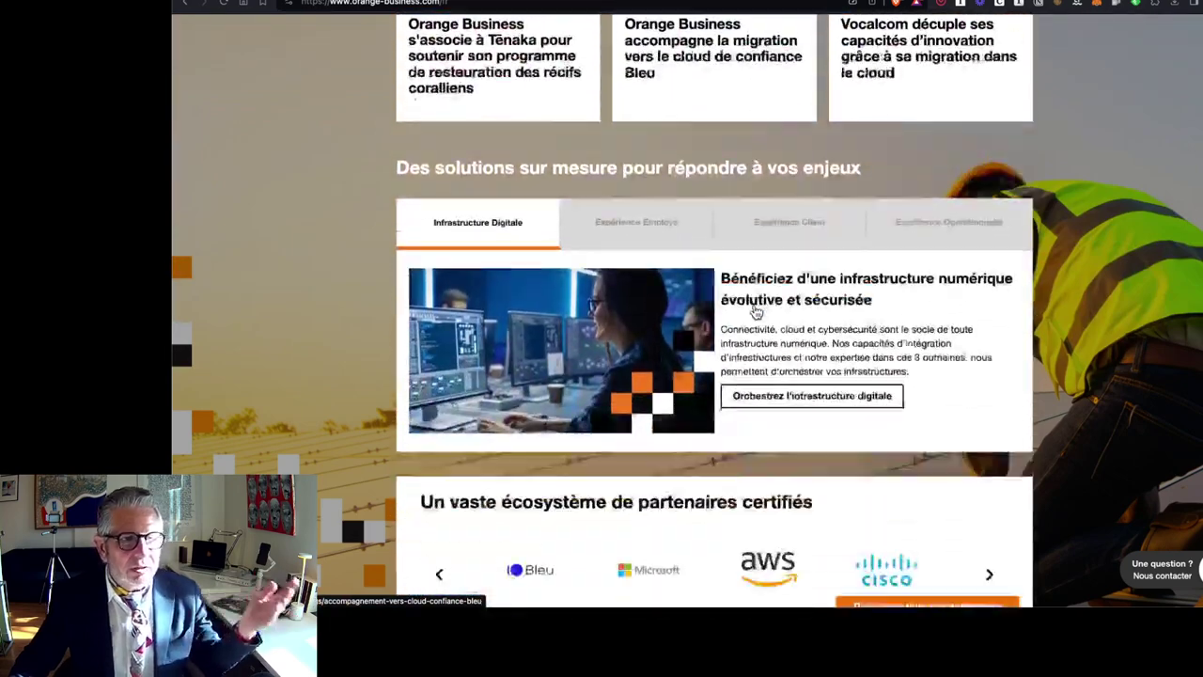
scroll(754, 311, "up", 12)
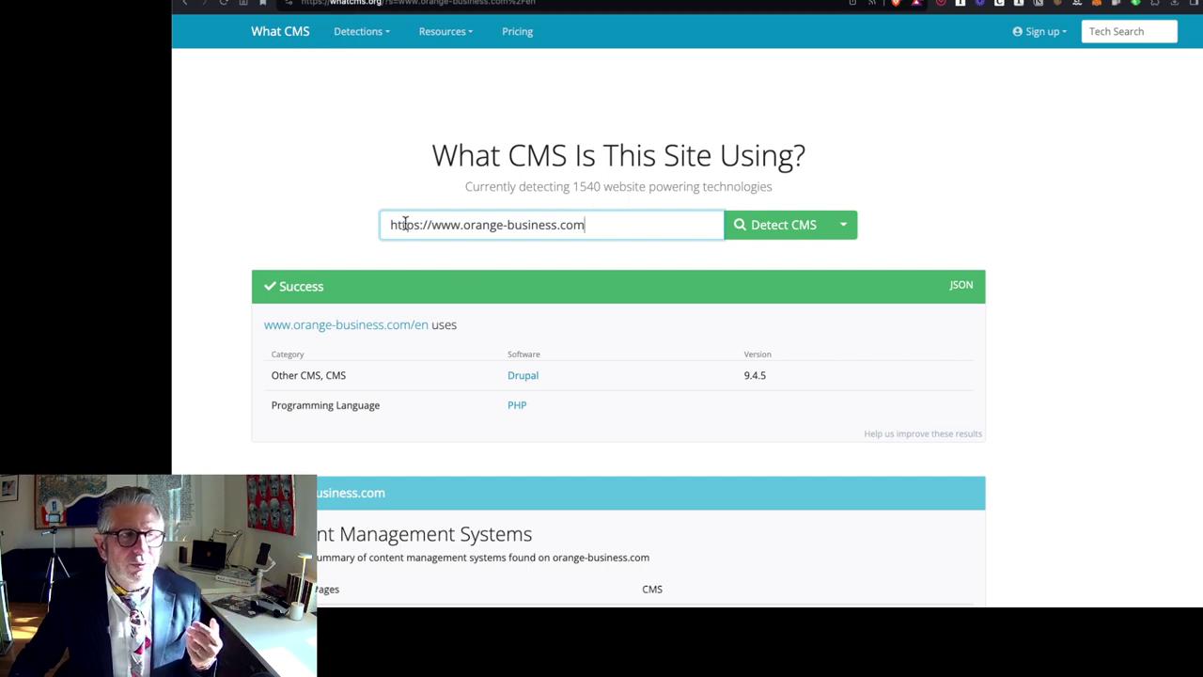
Step: In What CMS, highlight the orange-business.com address and examine the site's CMS detection results
left_click_drag(405, 221, 586, 218)
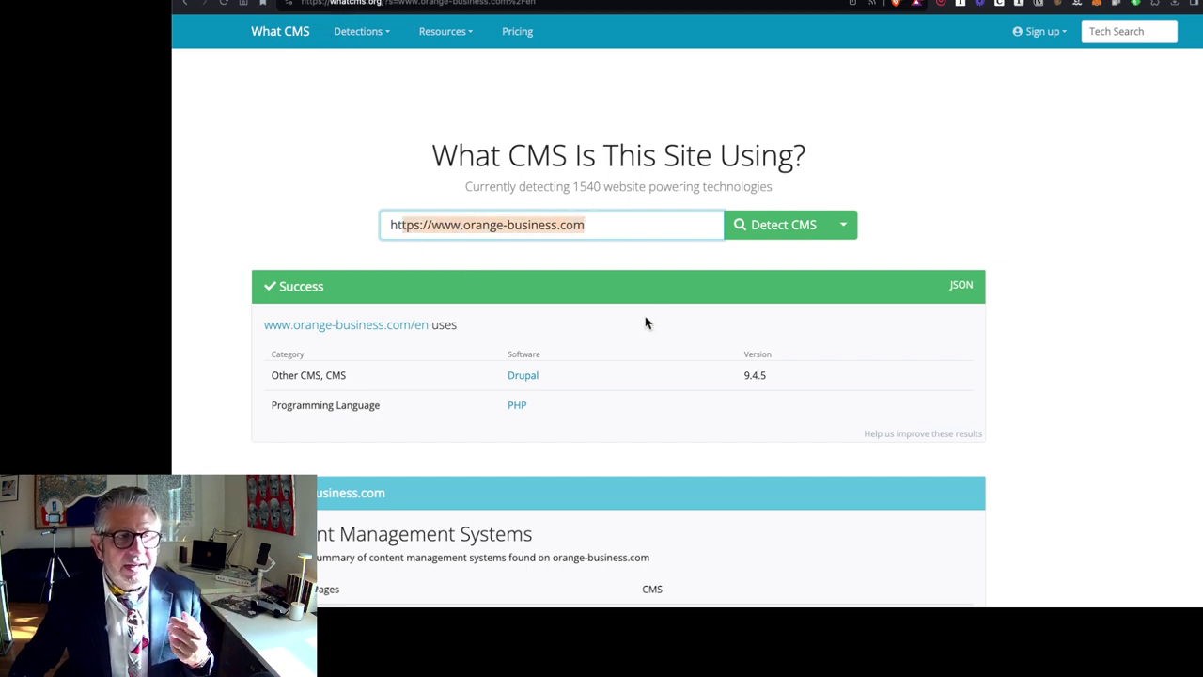
scroll(645, 323, "down", 3)
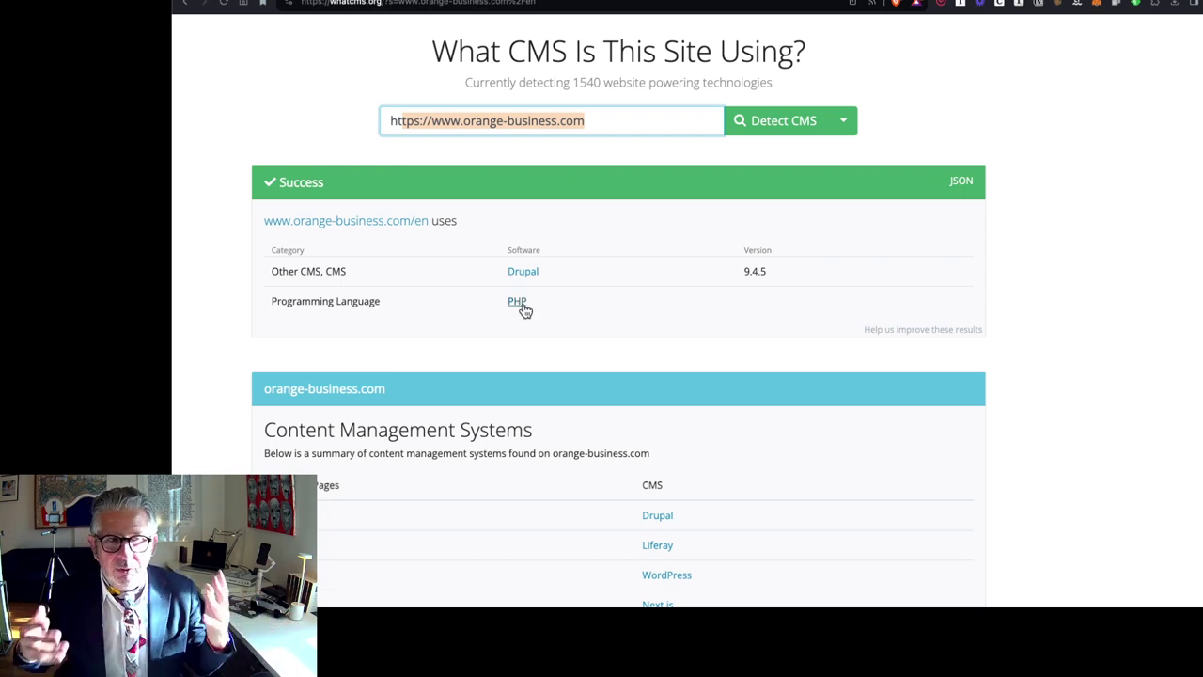
Step: Review the summary of content management systems found across the checked pages of orange-business.com
scroll(525, 310, "down", 3)
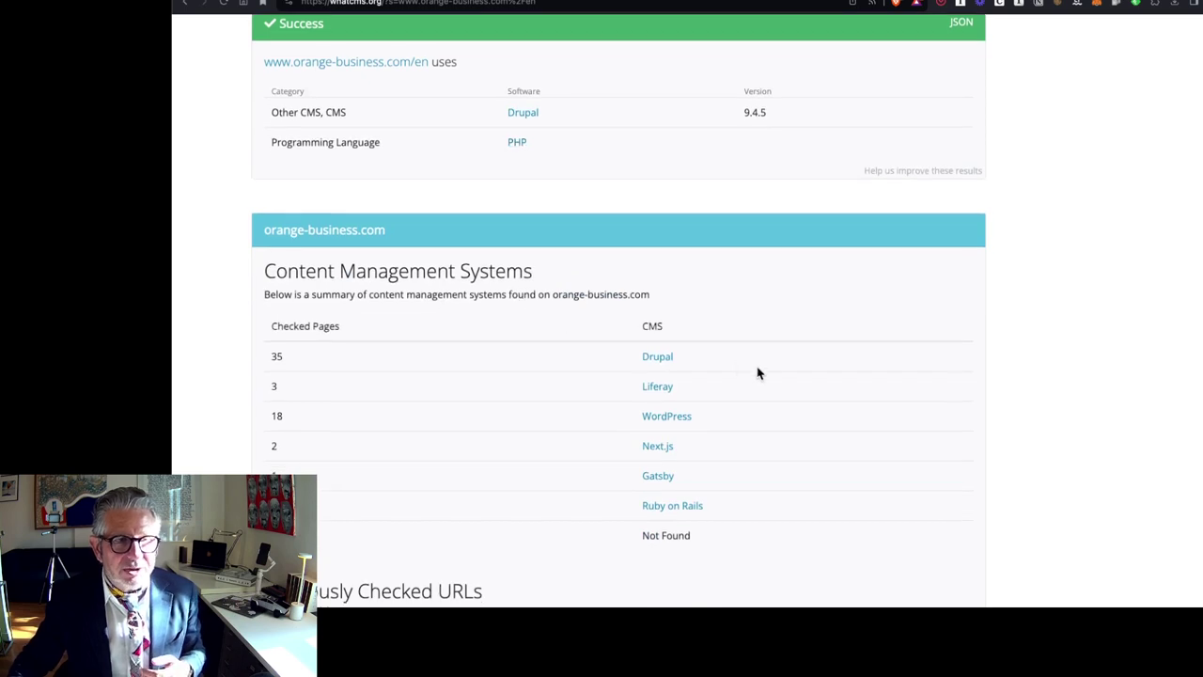
scroll(809, 373, "down", 2)
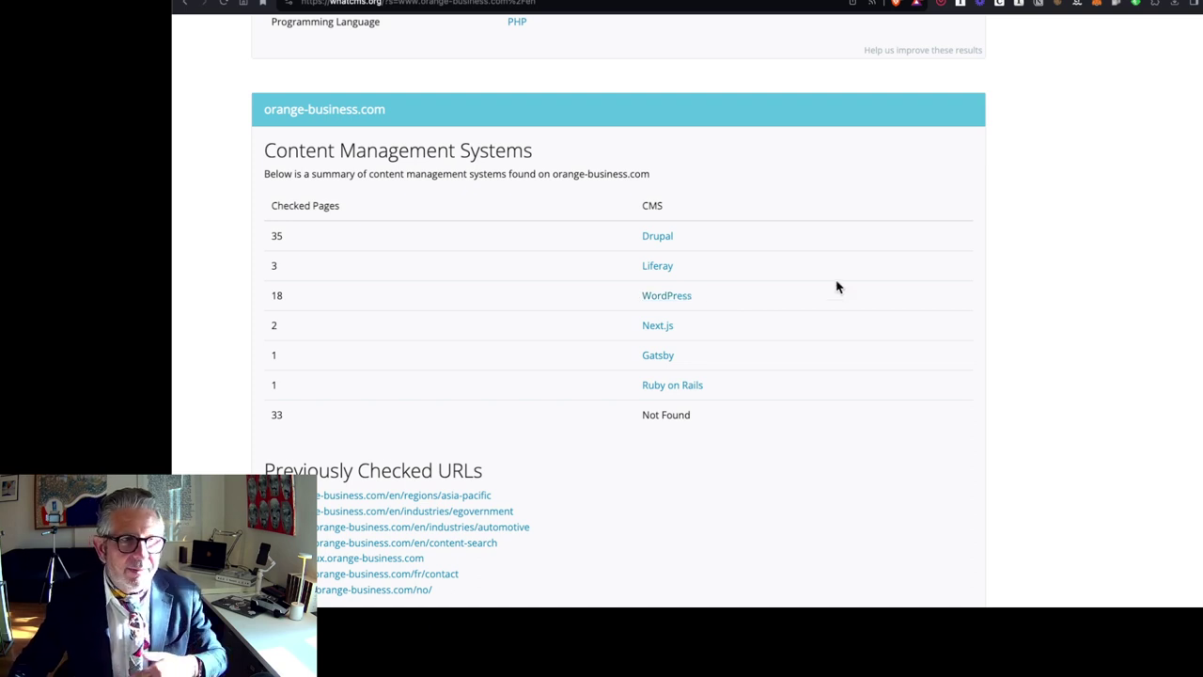
scroll(849, 236, "up", 5)
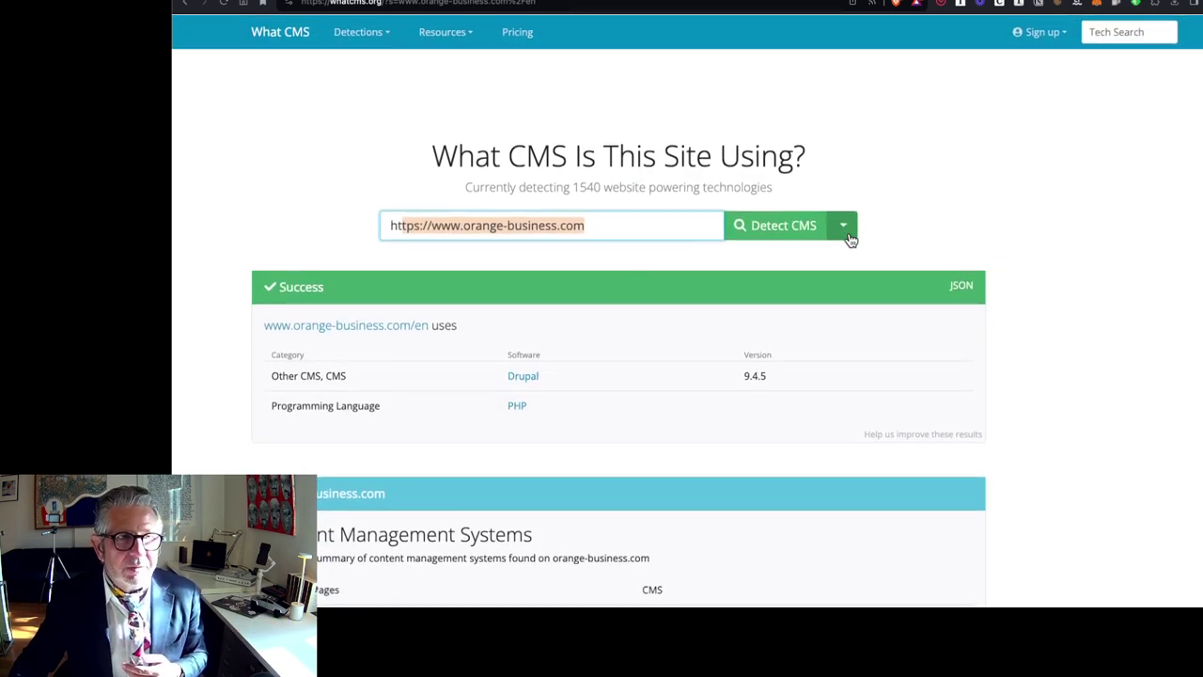
Step: Switch to the Orange Business home page, inspect its code and enlarge the inspector to cover most of the page
key("ctrl+Tab")
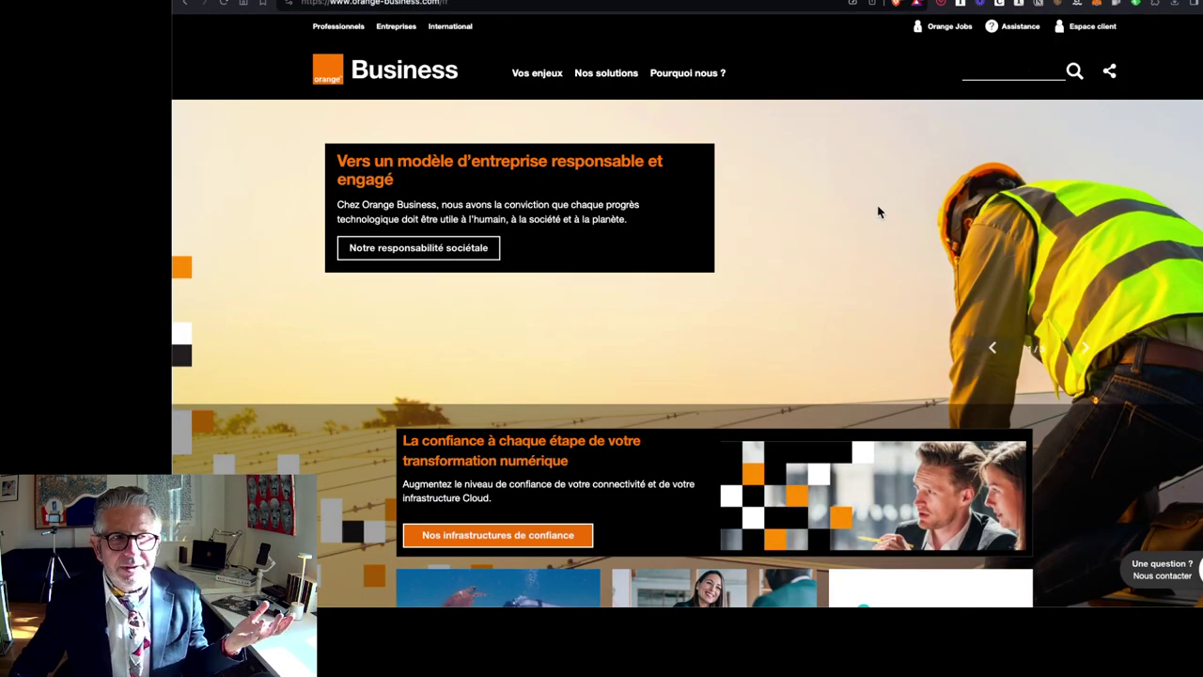
right_click(871, 264)
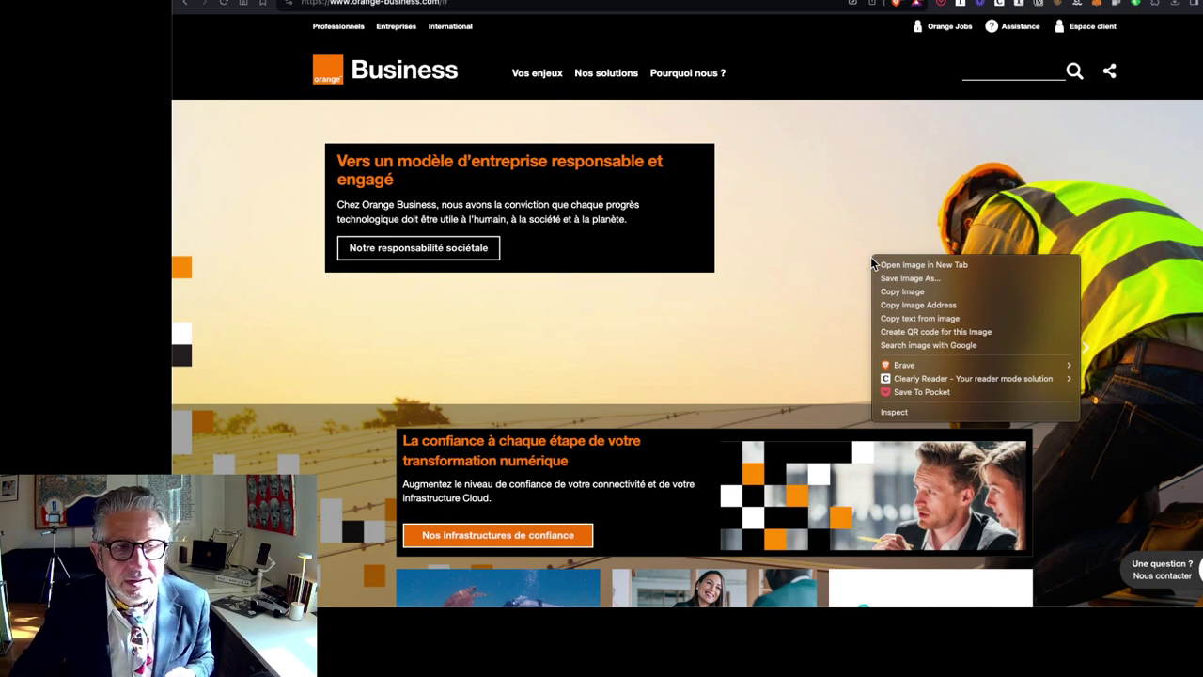
left_click(898, 415)
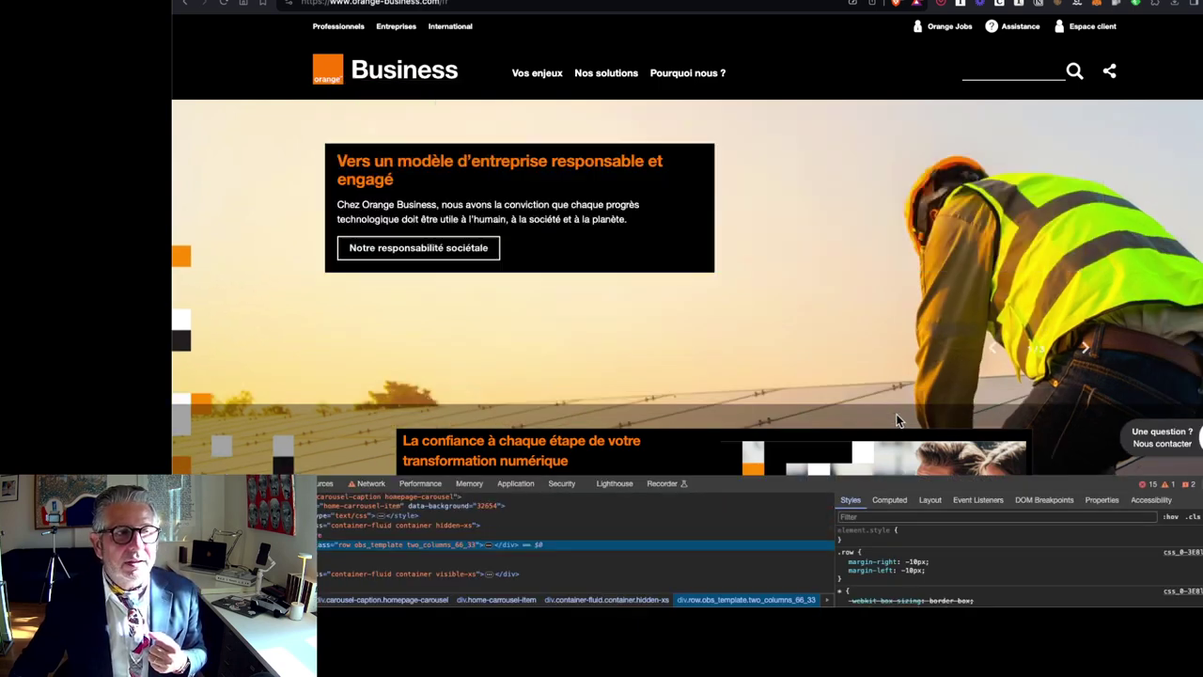
left_click(742, 350)
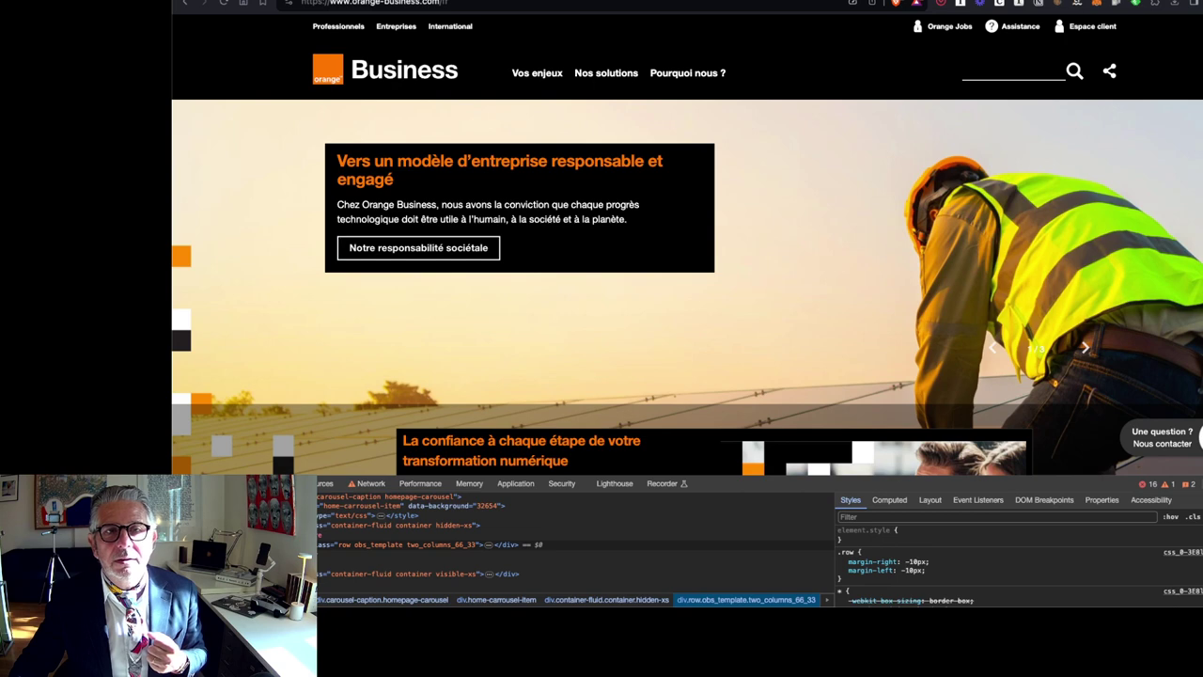
right_click(779, 247)
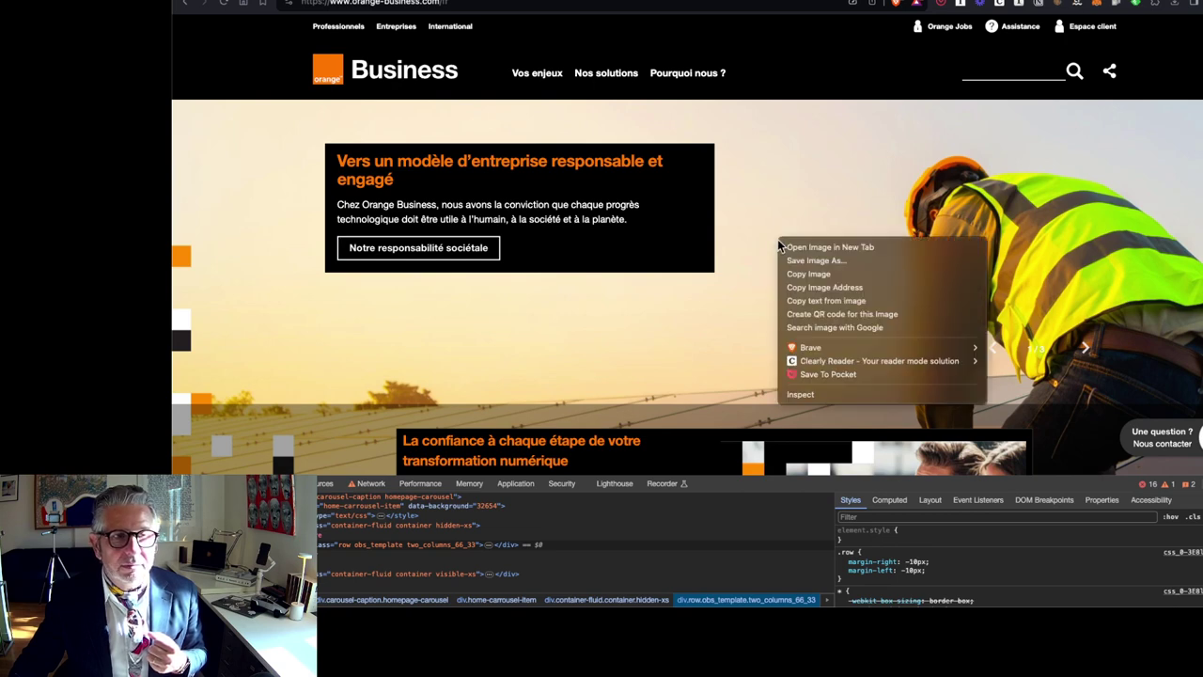
left_click(708, 359)
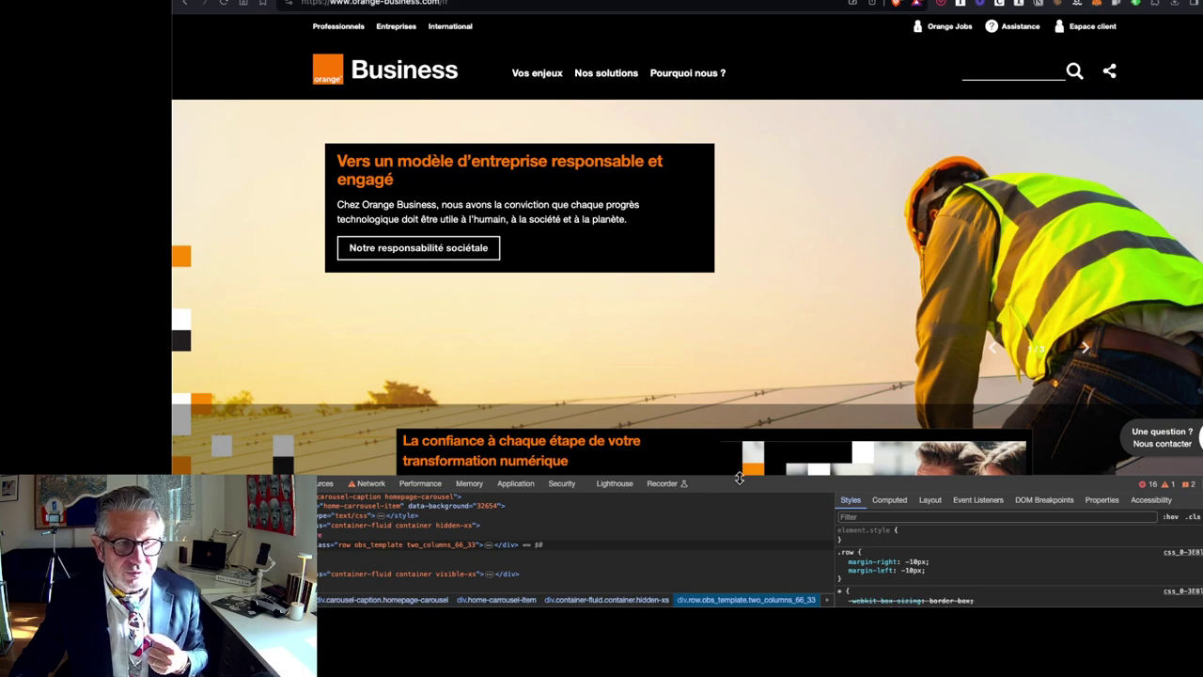
left_click_drag(740, 478, 769, 190)
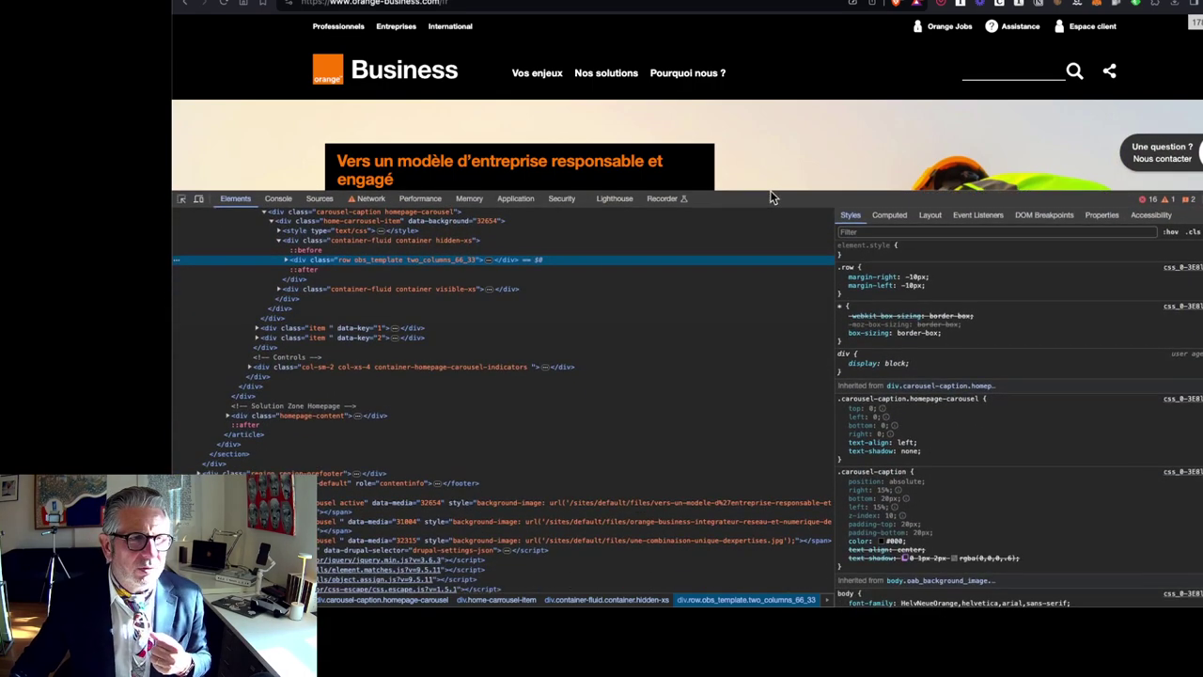
Step: Look through the home page's HTML source and expand its head element
scroll(471, 351, "down", 10)
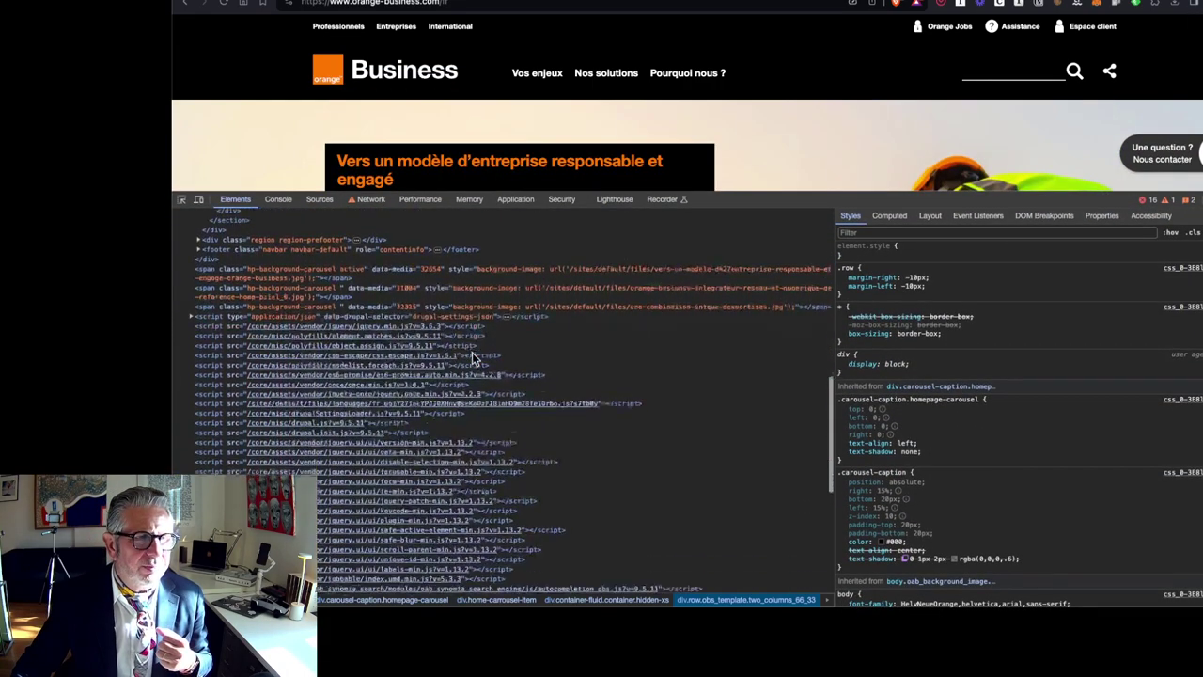
scroll(472, 355, "up", 10)
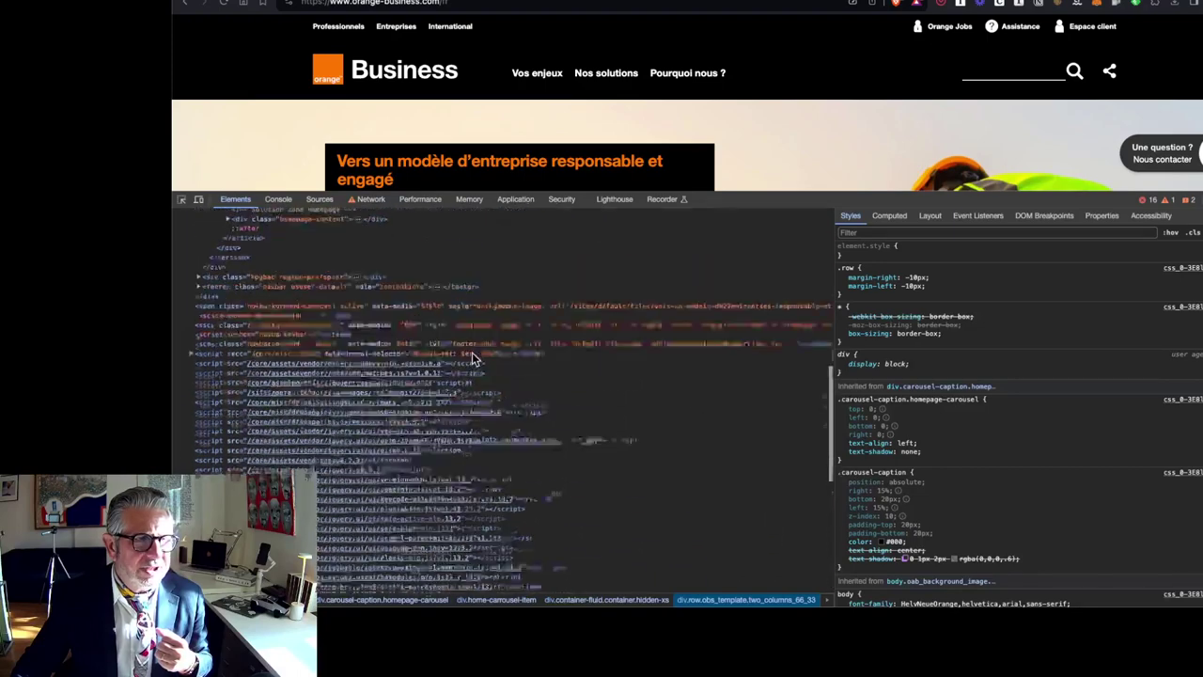
scroll(472, 351, "up", 5)
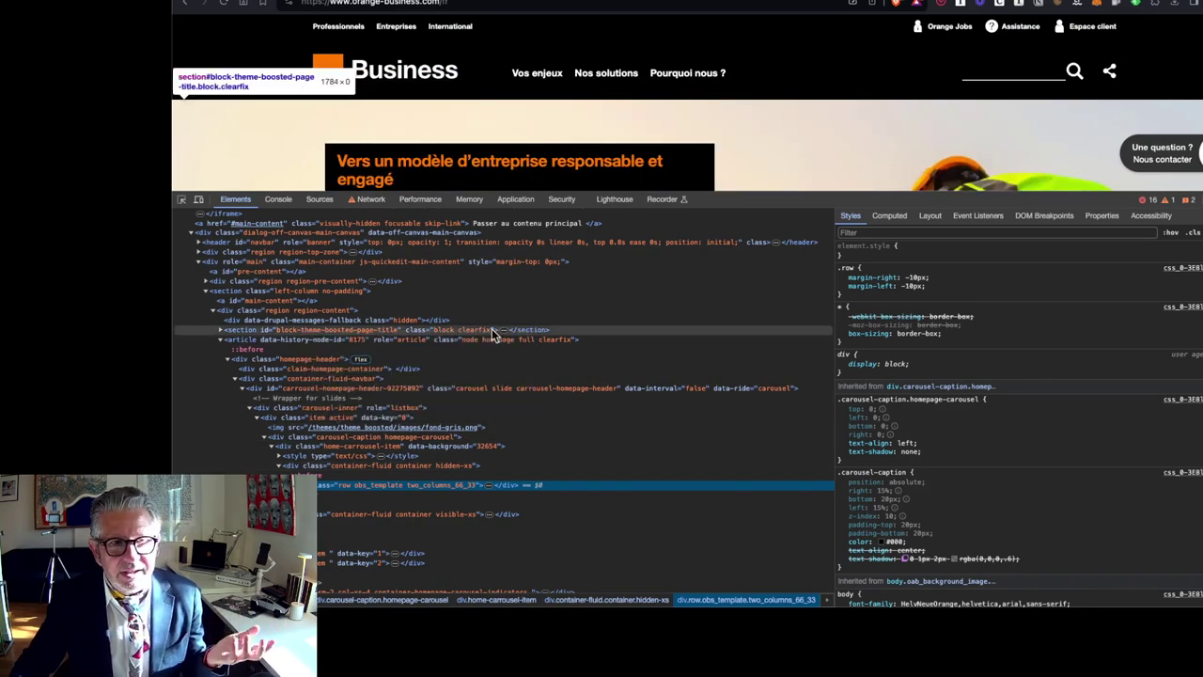
scroll(460, 300, "up", 2)
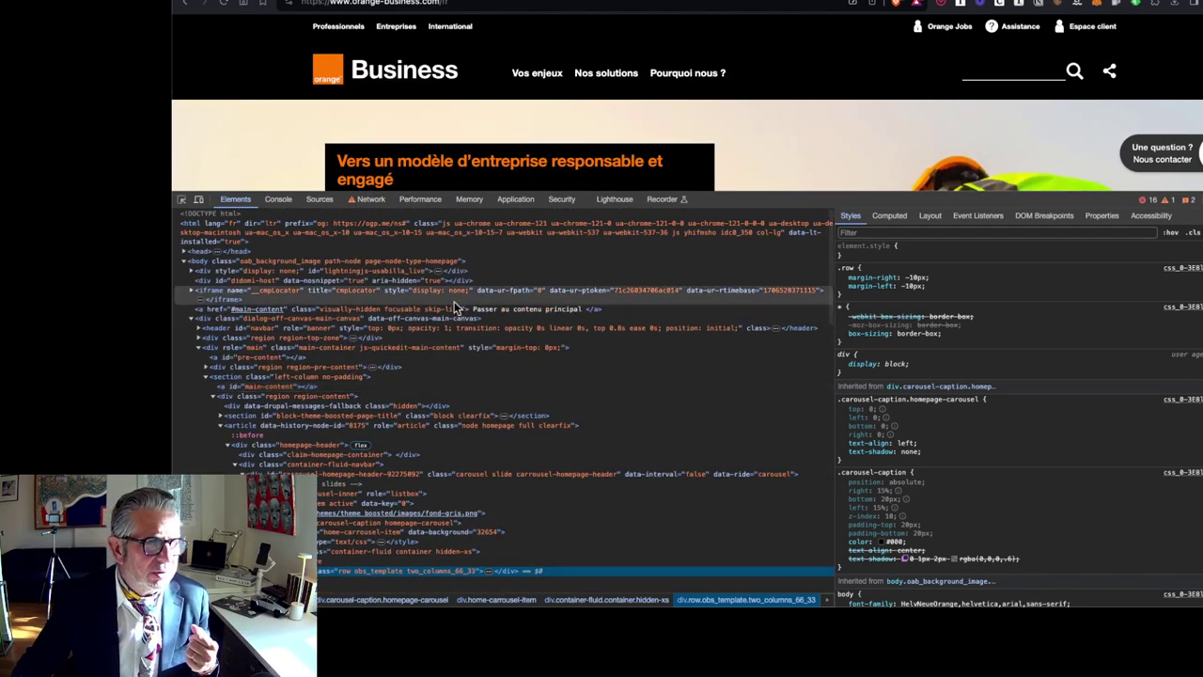
left_click(185, 254)
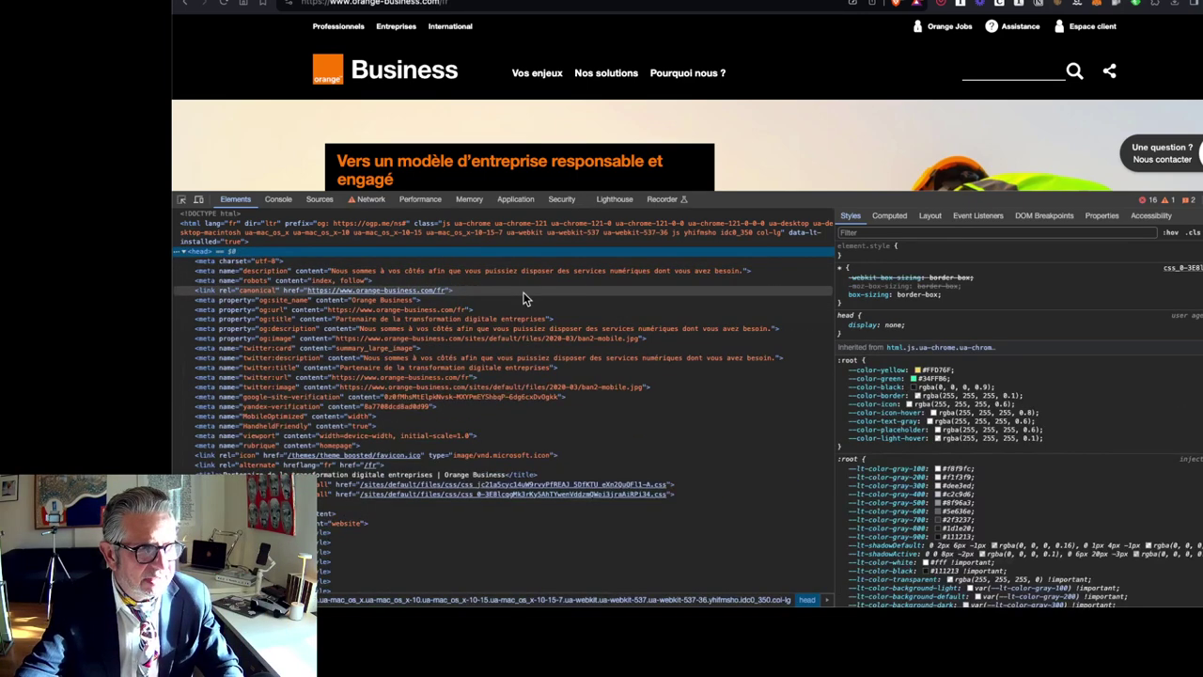
Step: Enlarge the inspector's text and read the meta tags in the head, including the description and Open Graph entries
key("super+plus")
key("super+plus")
key("super+plus")
key("super+plus")
key("super+plus")
key("super+plus")
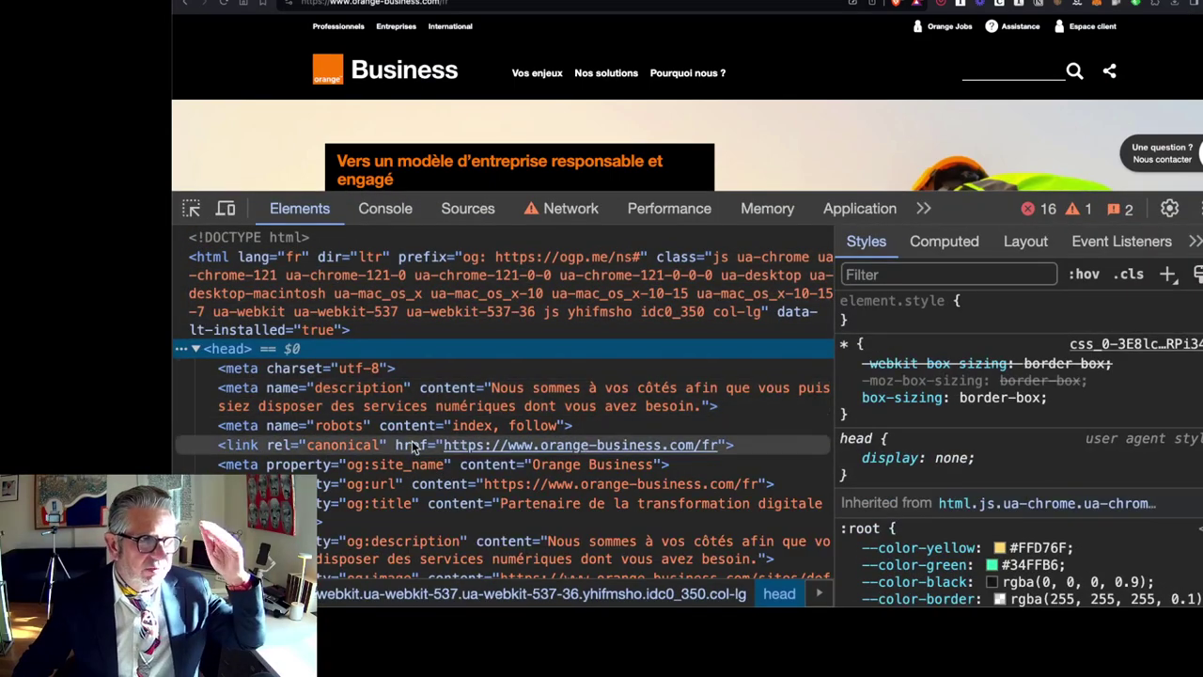
scroll(395, 416, "down", 3)
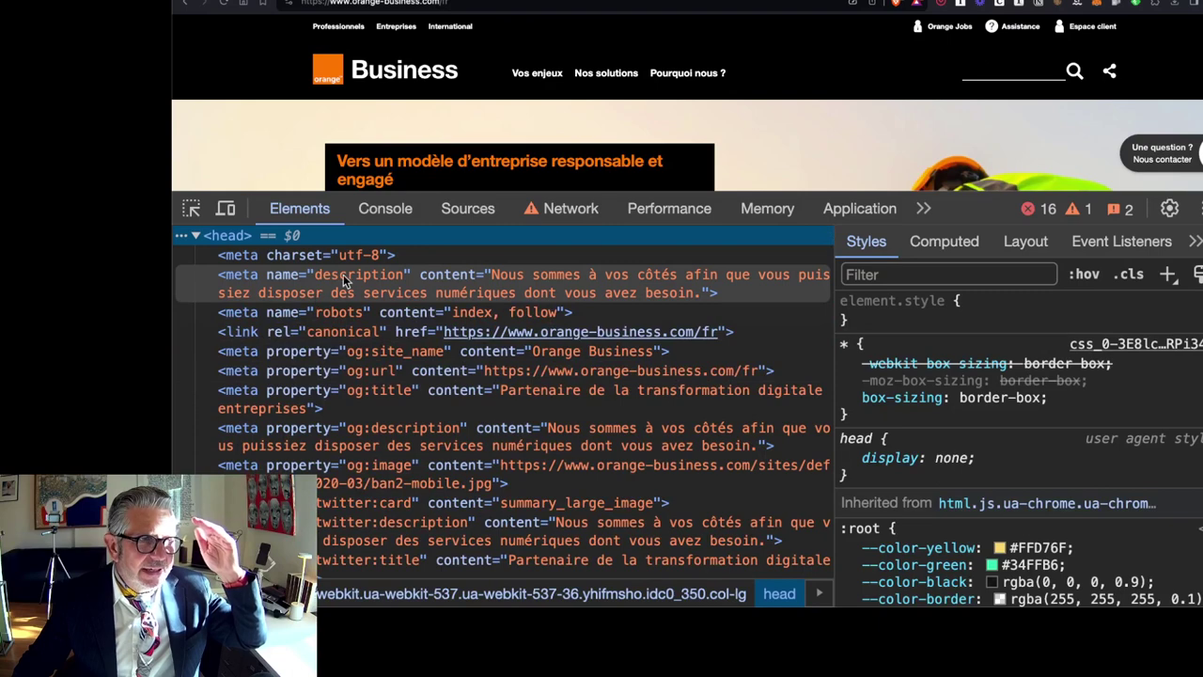